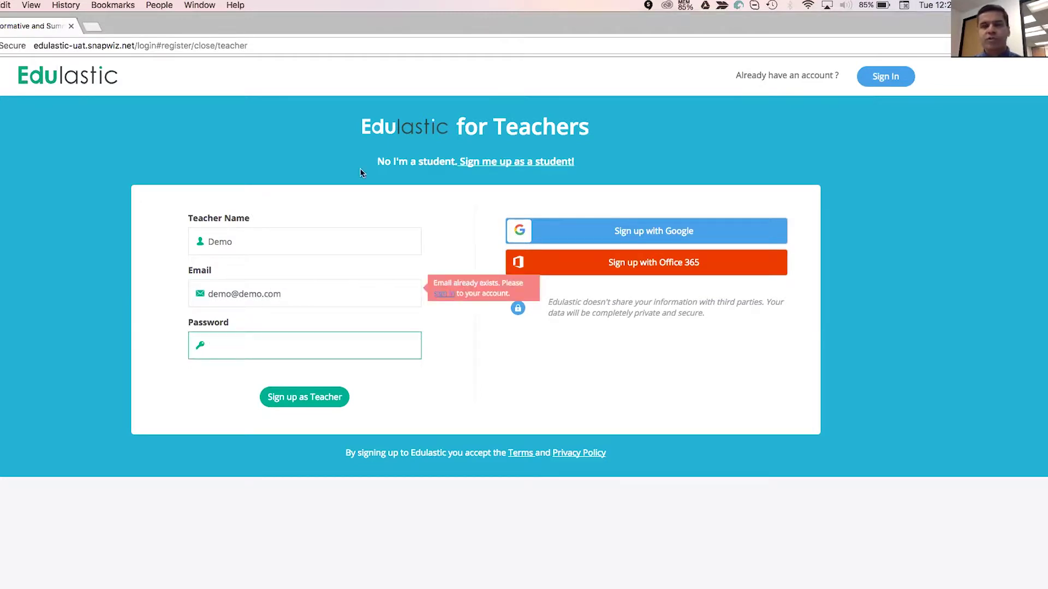
Change the sign-up e-mail to an unused address, enter a password, and sign up as a teacher.
{"action": "left_click", "coordinate": [265, 294]}
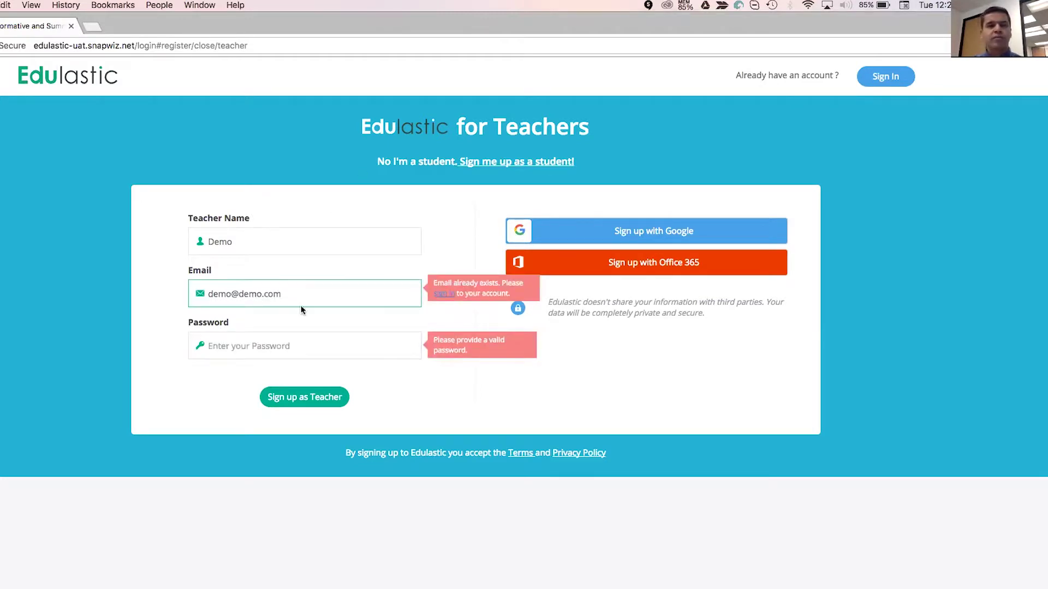
{"action": "key", "text": "Right"}
{"action": "key", "text": "Right"}
{"action": "key", "text": "Right"}
{"action": "key", "text": "BackSpace"}
{"action": "key", "text": "BackSpace"}
{"action": "key", "text": "BackSpace"}
{"action": "type", "text": "edu"}
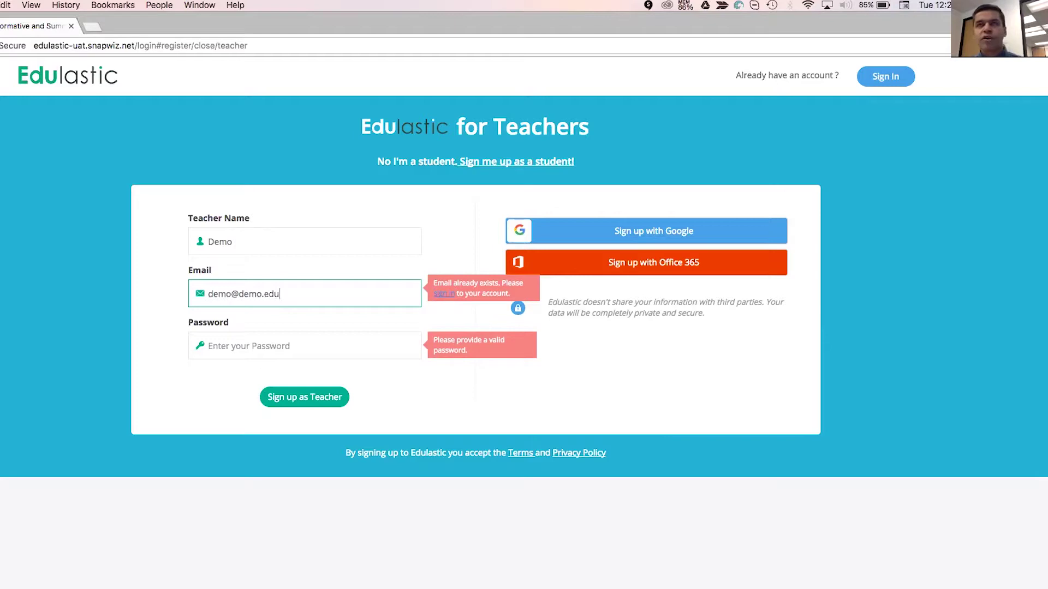
{"action": "key", "text": "Tab"}
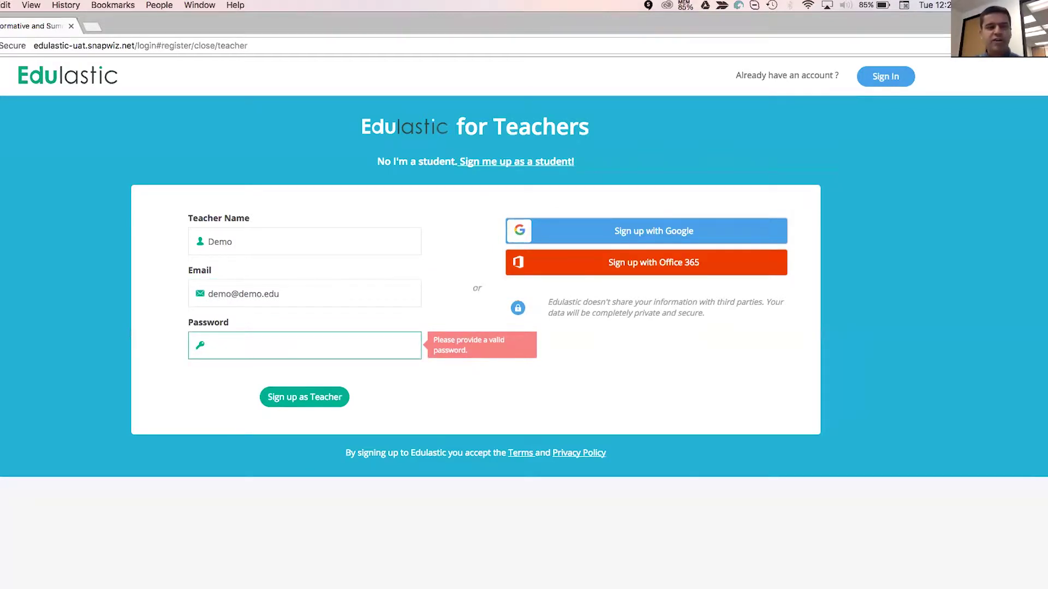
{"action": "type", "text": "demo123"}
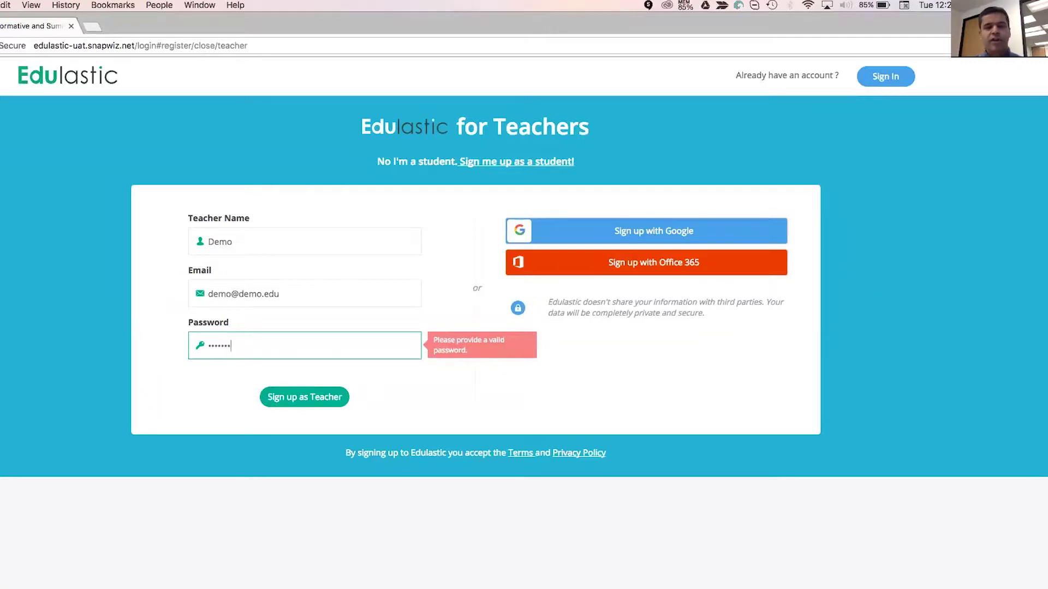
{"action": "left_click", "coordinate": [318, 396]}
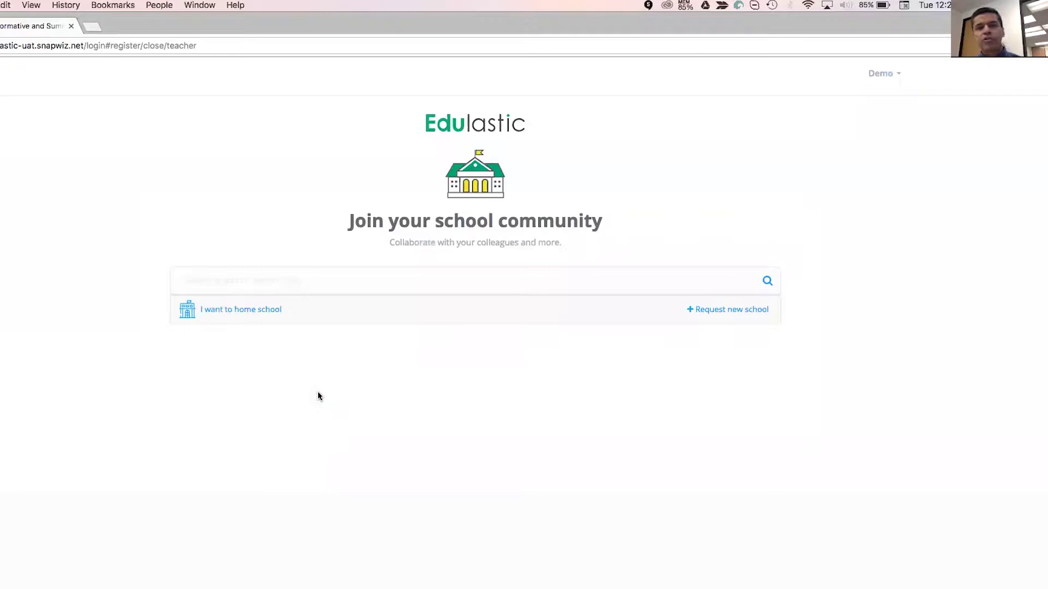
Search 'jefferson', select JEFFERSON ELEMENTARY (San Francisco Unified) as the school, and proceed.
{"action": "left_click", "coordinate": [376, 284]}
{"action": "type", "text": "jeff"}
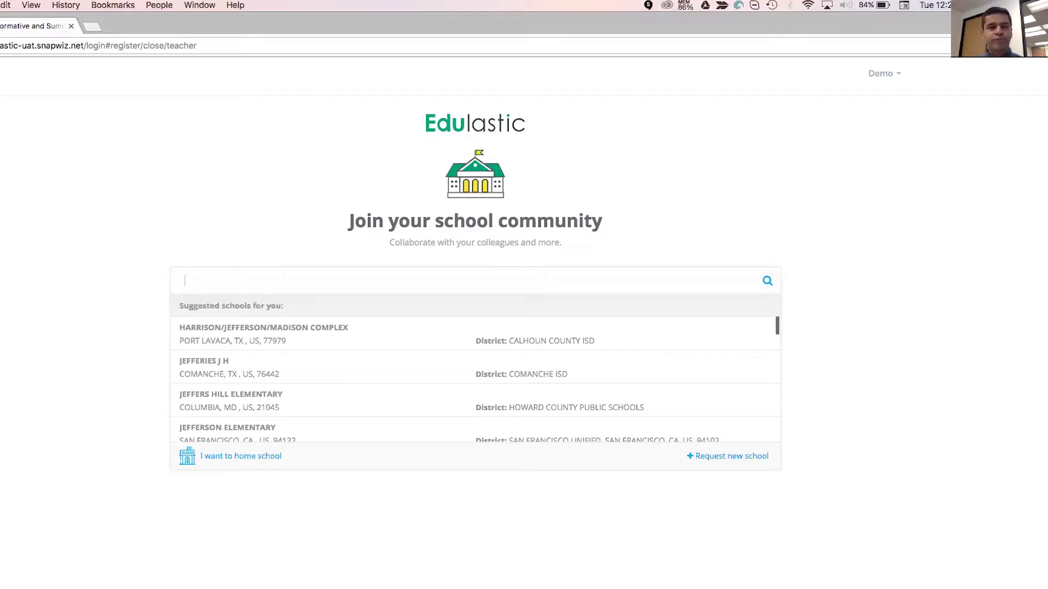
{"action": "type", "text": "jeffer"}
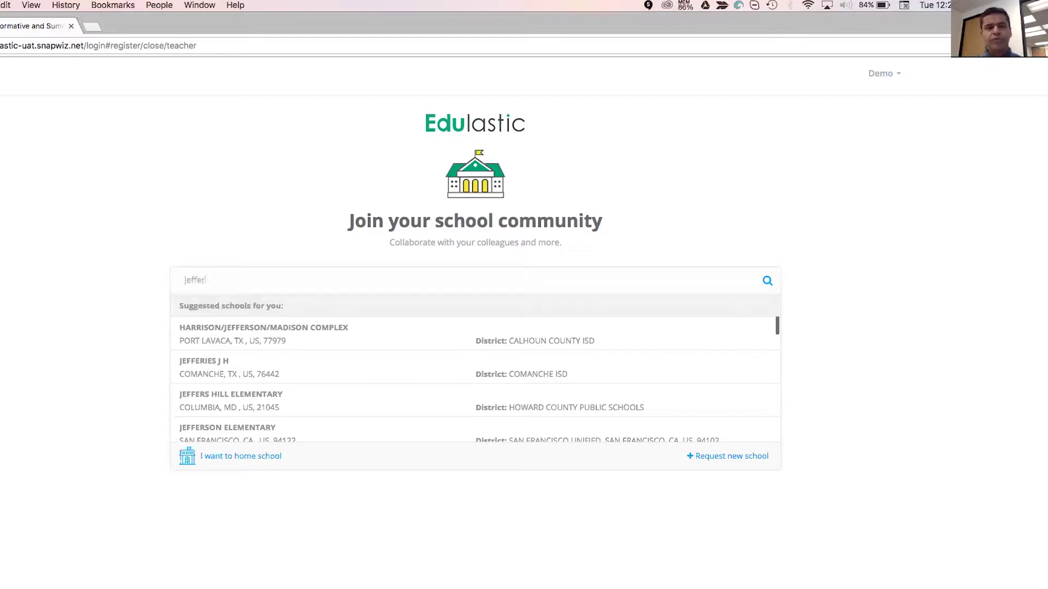
{"action": "type", "text": "son"}
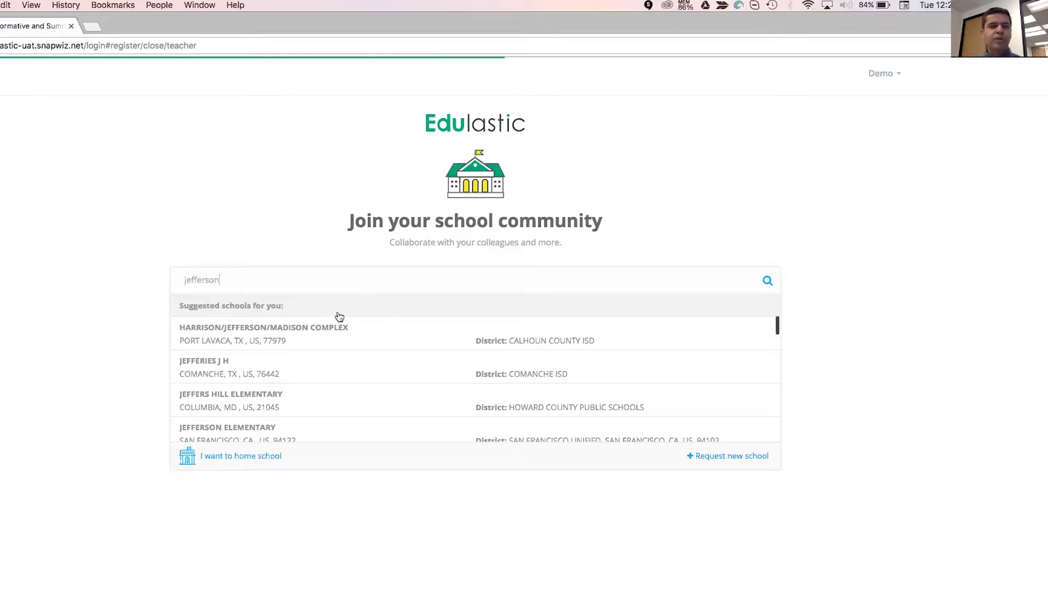
{"action": "left_click", "coordinate": [295, 369]}
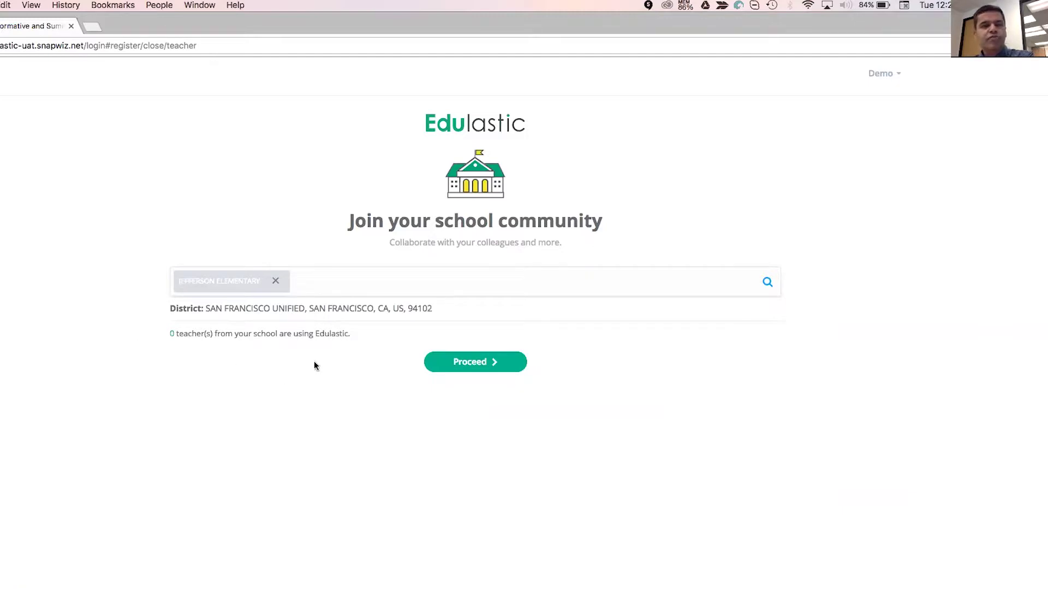
{"action": "left_click", "coordinate": [500, 370]}
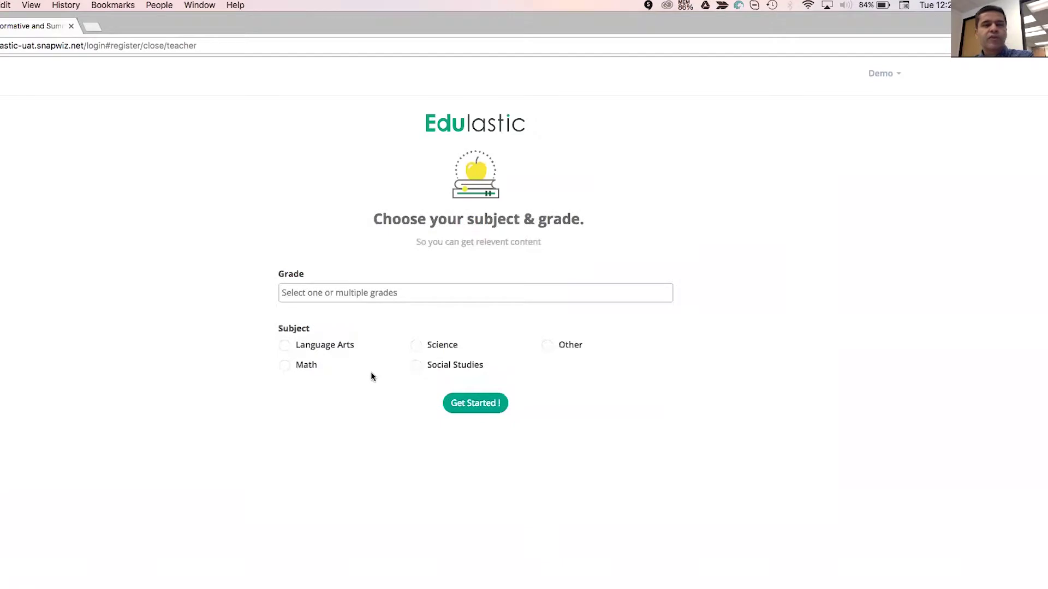
Pick Grade 3 and Grade 4 as teaching grades and Math as the subject, then choose Get Started!
{"action": "left_click", "coordinate": [339, 292]}
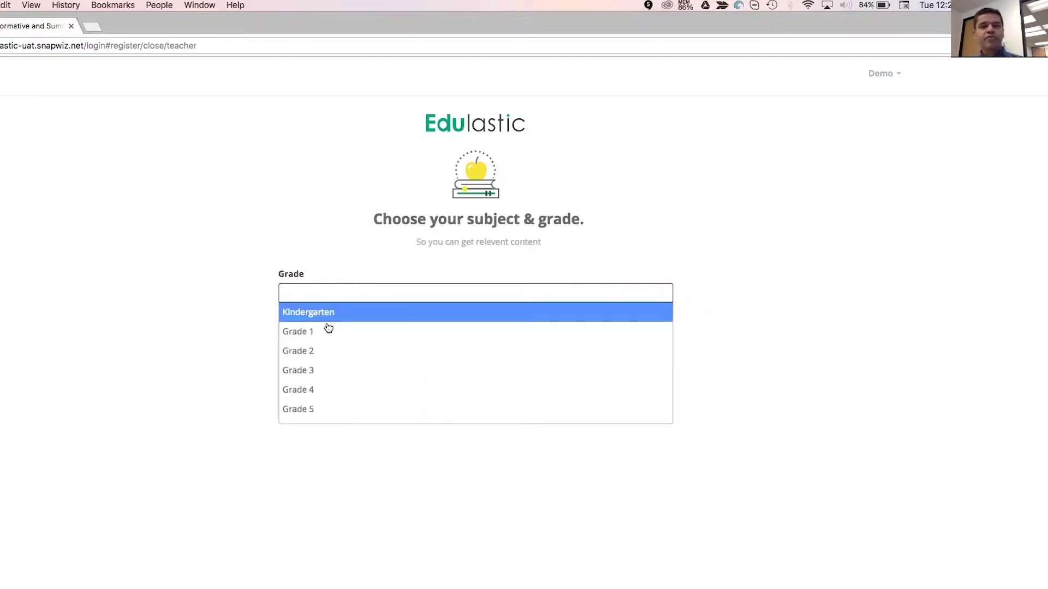
{"action": "left_click", "coordinate": [325, 364]}
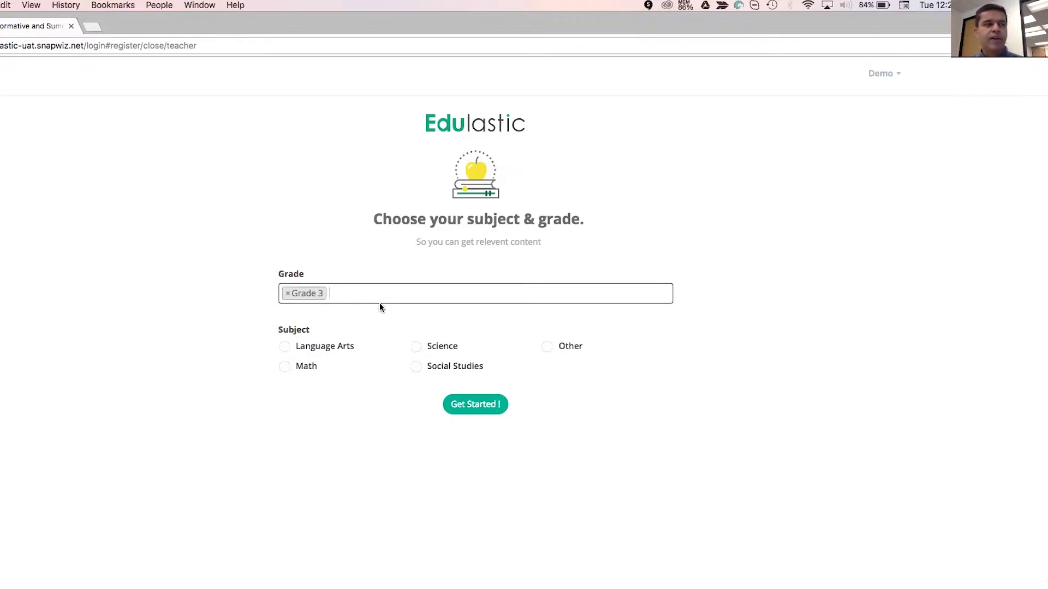
{"action": "left_click", "coordinate": [358, 300]}
{"action": "type", "text": "grade"}
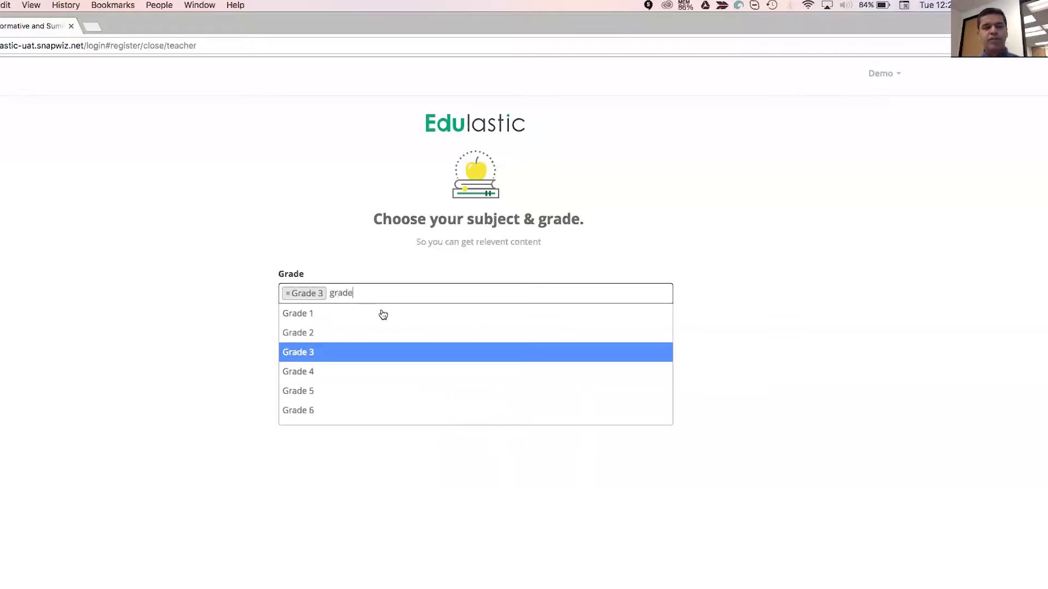
{"action": "left_click", "coordinate": [340, 373]}
{"action": "left_click", "coordinate": [298, 367]}
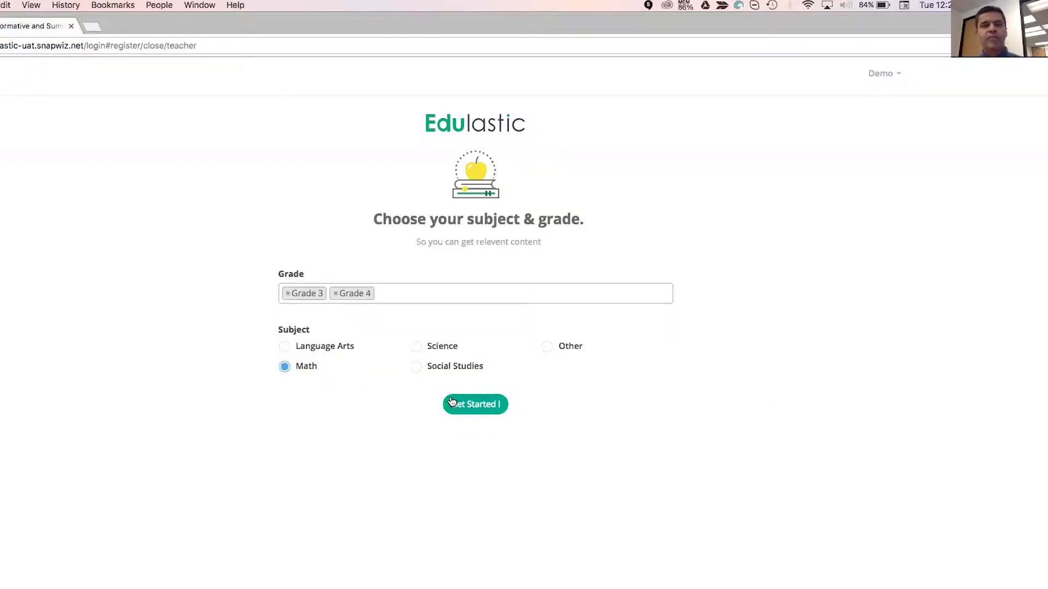
{"action": "left_click", "coordinate": [451, 403]}
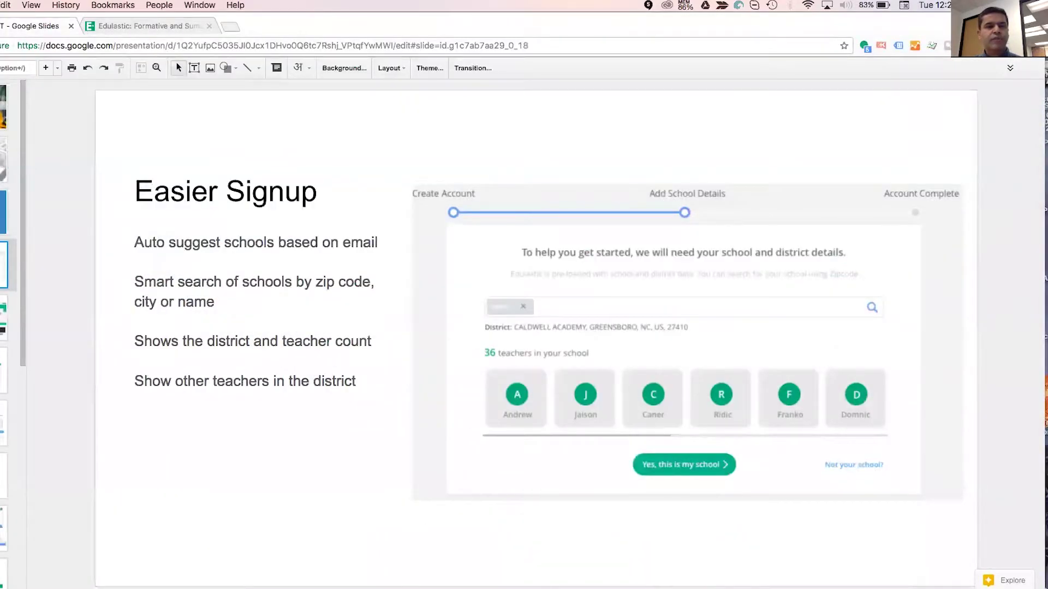
Advance two slides to the Class List / Google Classroom Sync slide, then switch back to Edulastic.
{"action": "key", "text": "Down"}
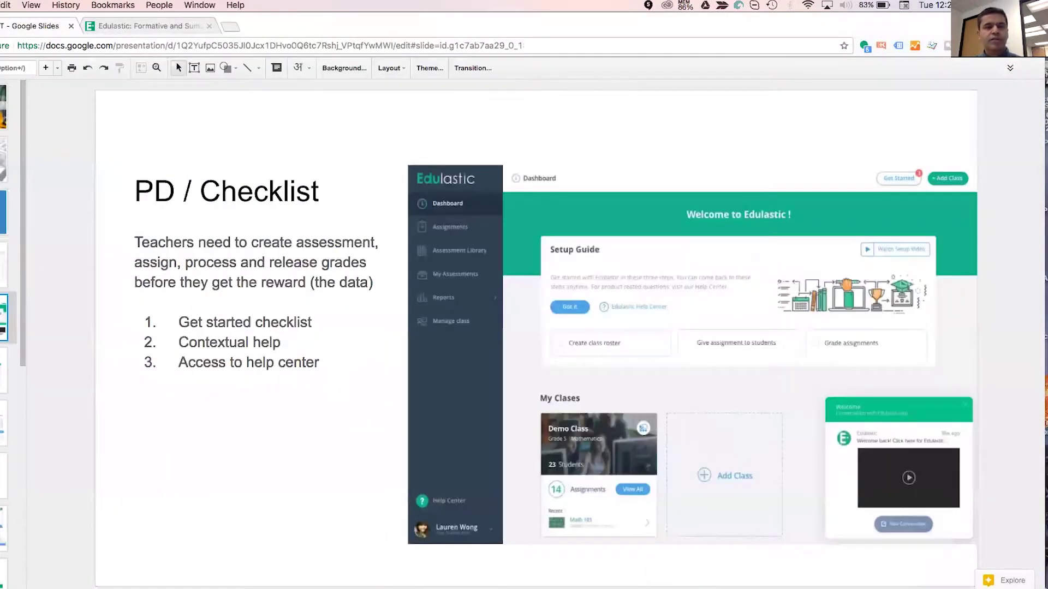
{"action": "key", "text": "Down"}
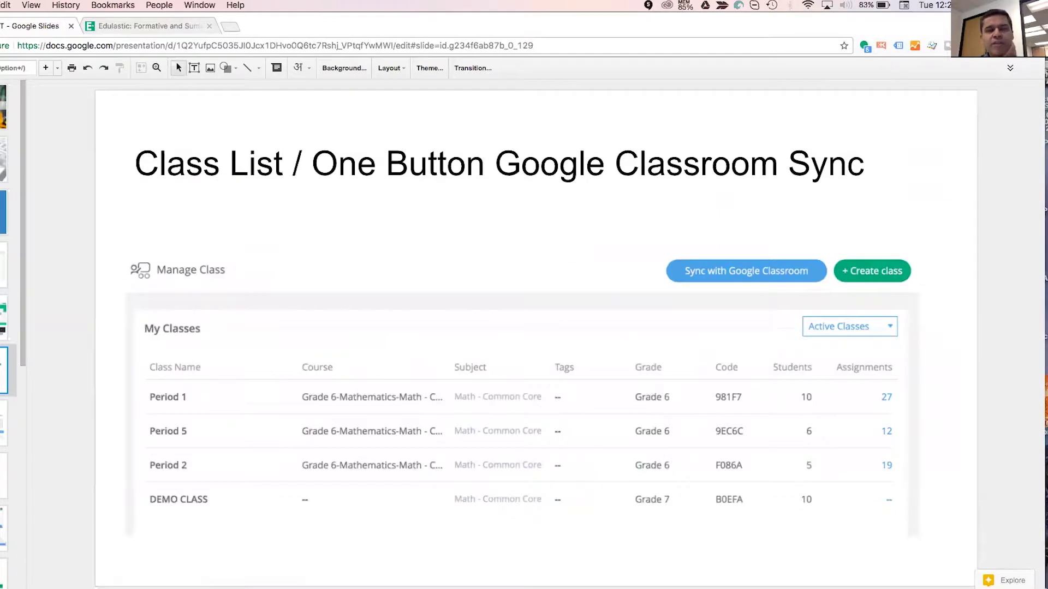
{"action": "left_click", "coordinate": [156, 28]}
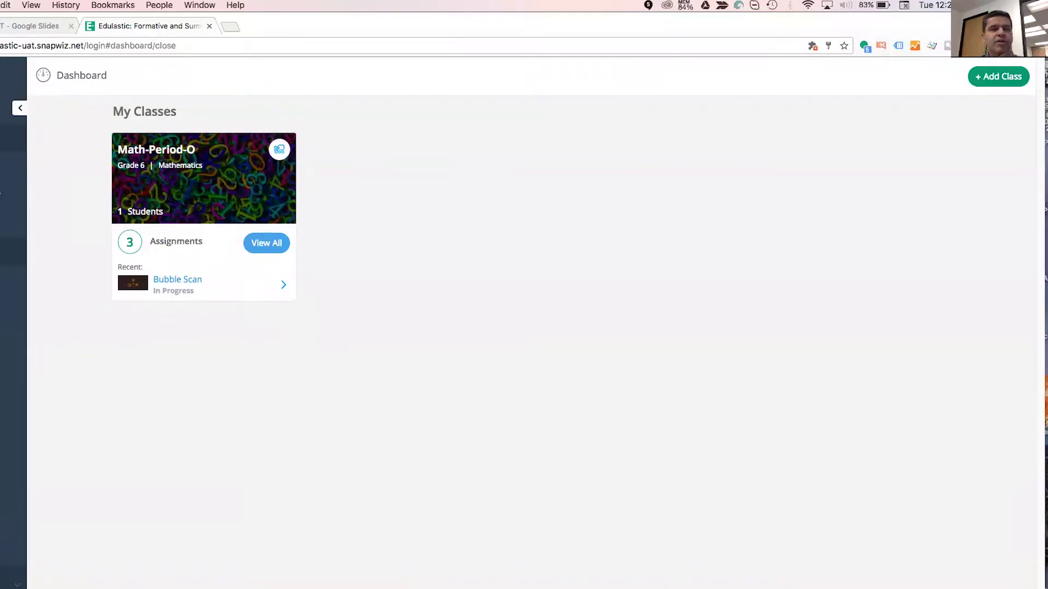
On Manage Class, check the Active Classes filter, then start Sync with Google Classroom.
{"action": "left_click", "coordinate": [12, 252]}
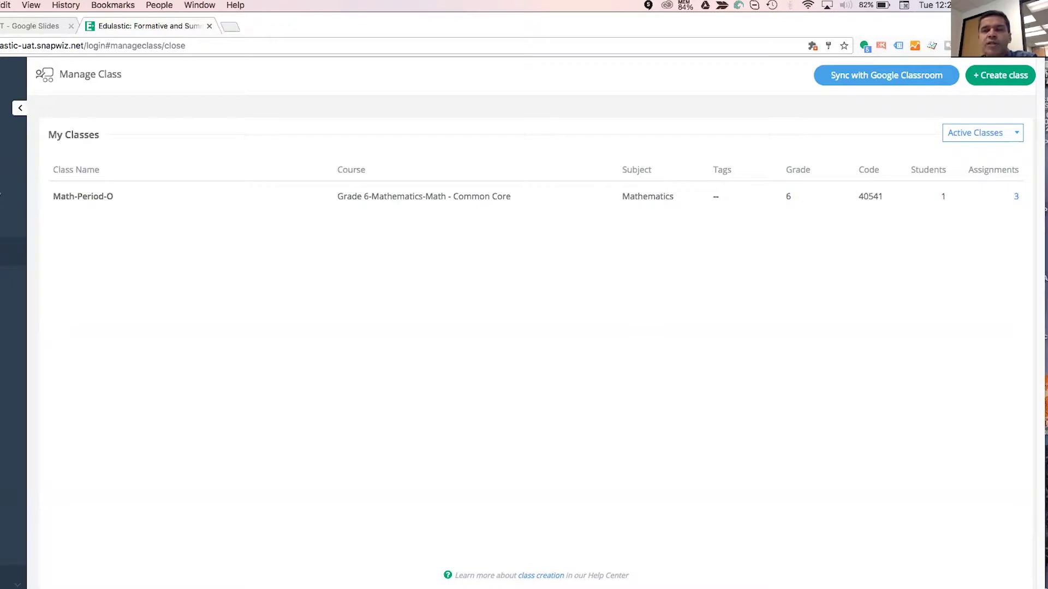
{"action": "left_click", "coordinate": [983, 133]}
{"action": "left_click", "coordinate": [983, 133]}
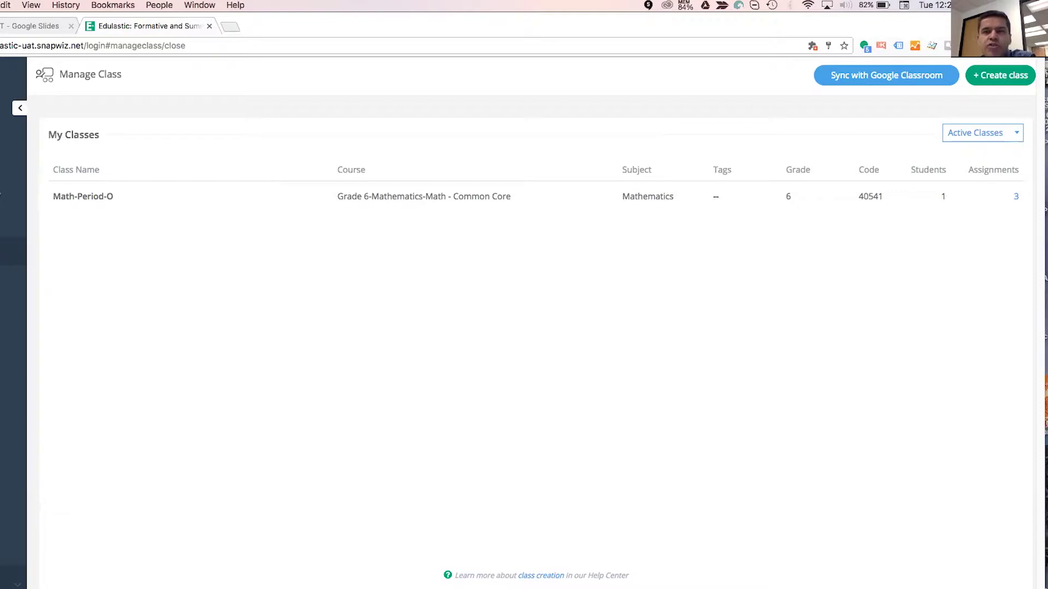
{"action": "left_click", "coordinate": [886, 76]}
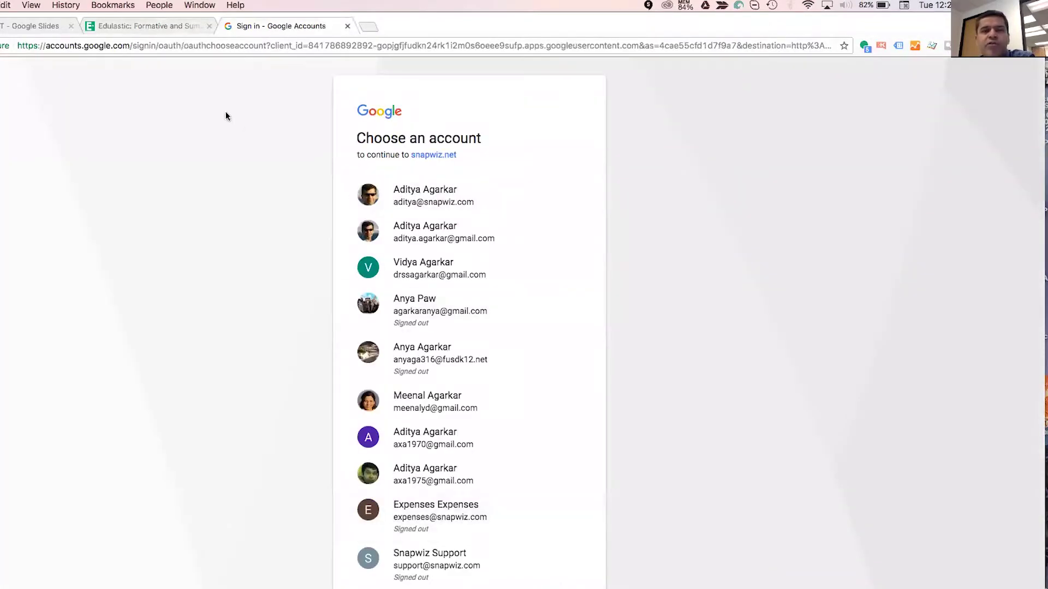
Abandon the Google account chooser and return to Edulastic's Manage Class list.
{"action": "left_click", "coordinate": [176, 24]}
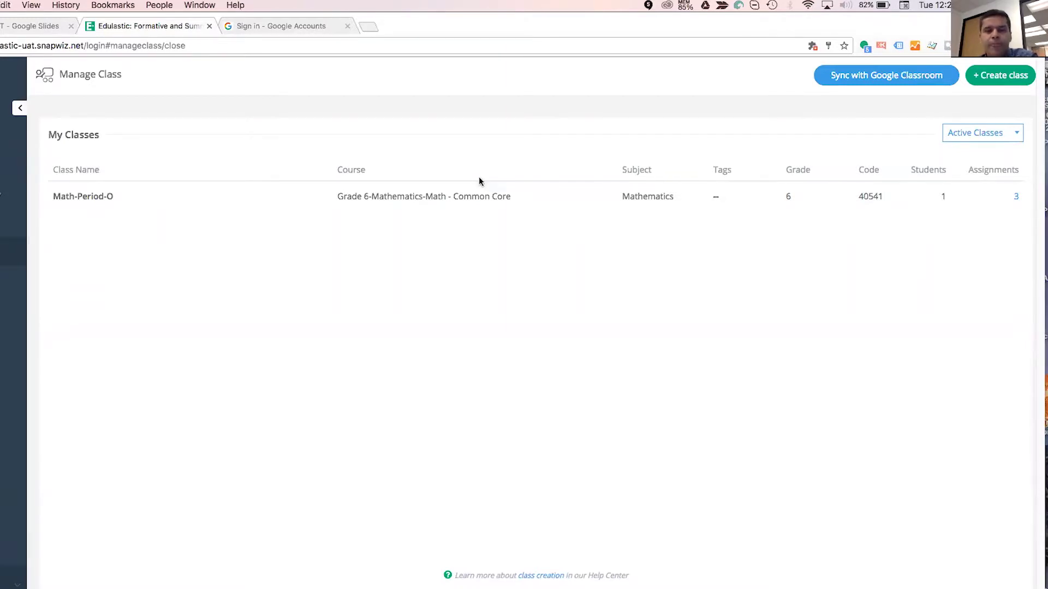
Look over Math-Period-O, then start a new class named 'Math Honors Class - Period 2'.
{"action": "left_click", "coordinate": [407, 199]}
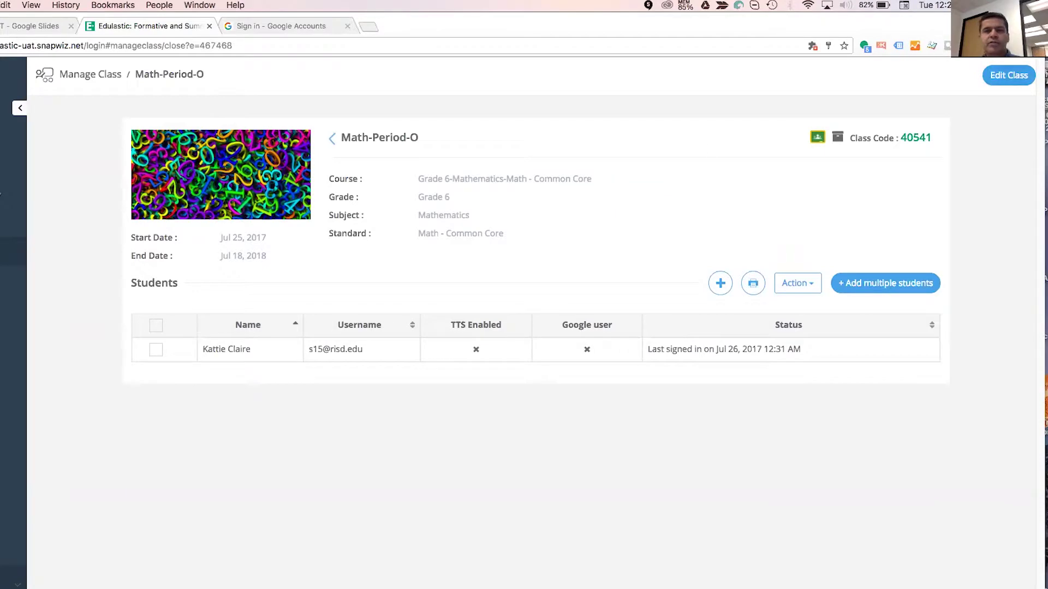
{"action": "left_click", "coordinate": [333, 138]}
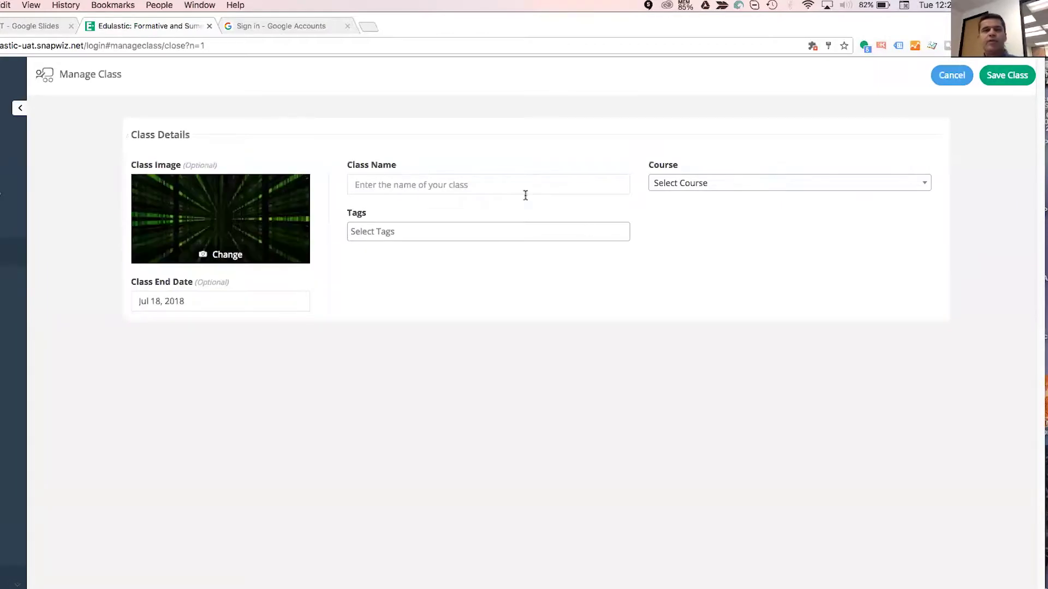
{"action": "left_click", "coordinate": [522, 189]}
{"action": "type", "text": "M"}
{"action": "key", "text": "BackSpace"}
{"action": "type", "text": "Math "}
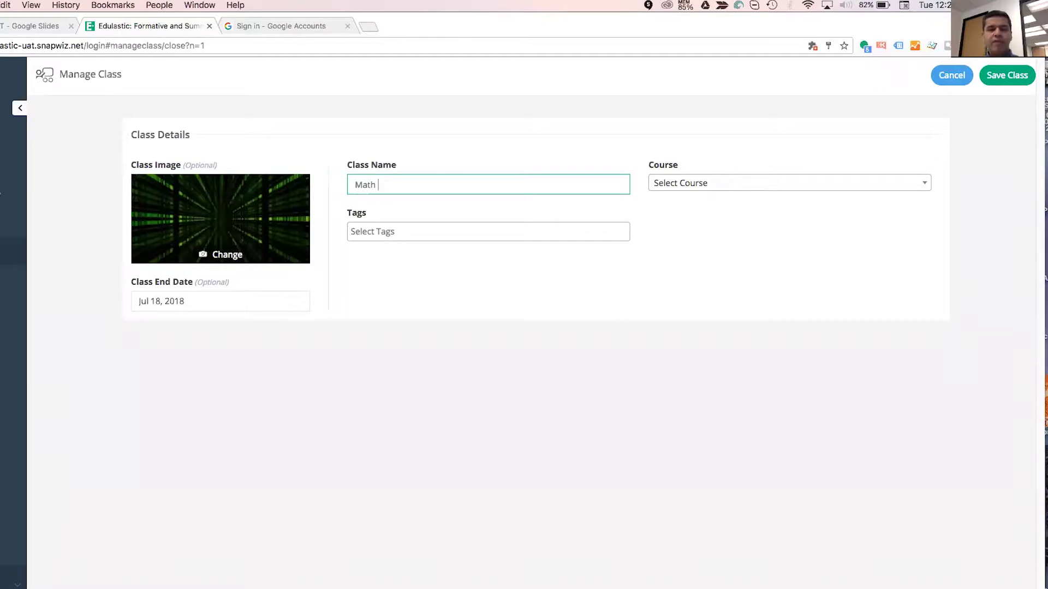
{"action": "type", "text": "Hono"}
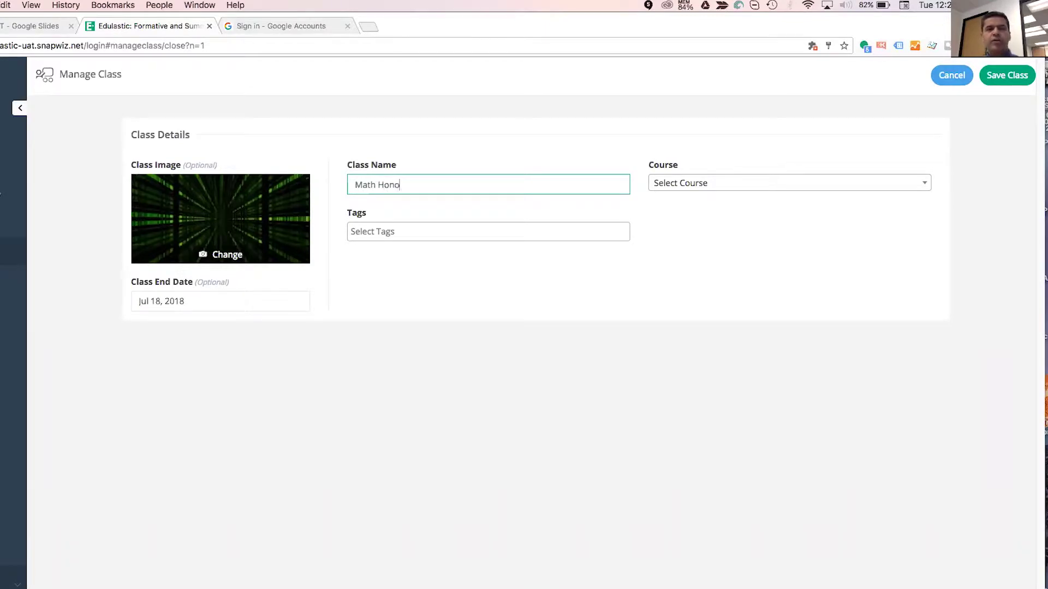
{"action": "type", "text": "rs Class"}
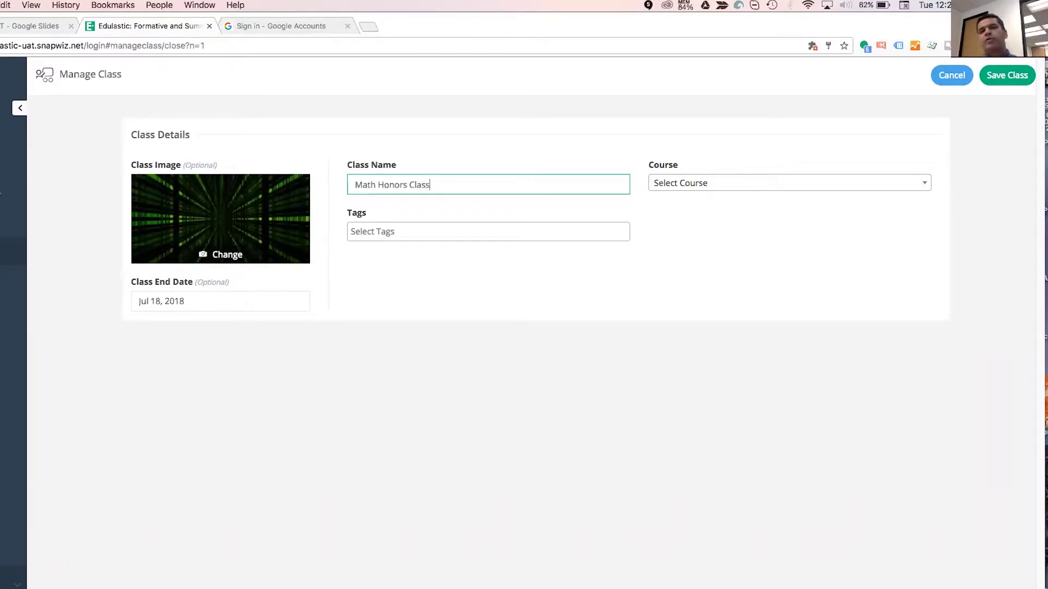
{"action": "type", "text": " - Period 2"}
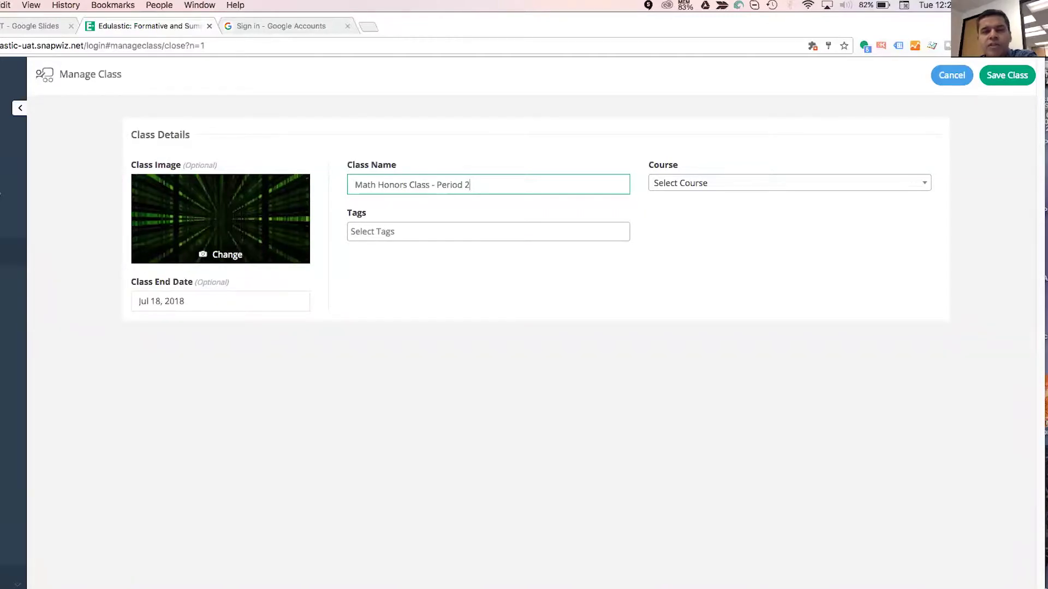
Set the course to Math Honors, add the (HONORS) tag, and save the class.
{"action": "left_click", "coordinate": [751, 183]}
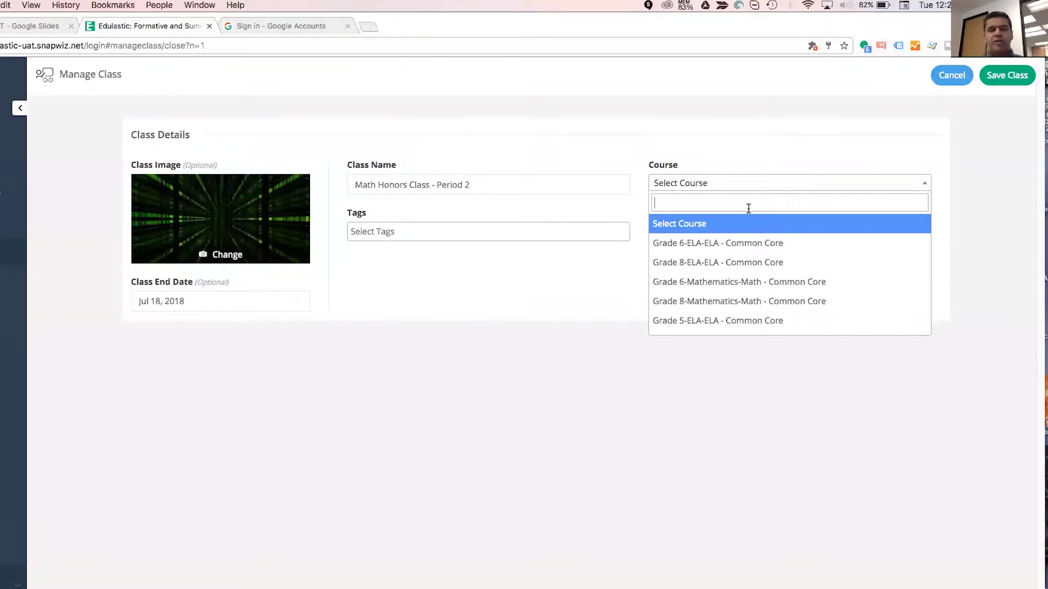
{"action": "type", "text": "Math"}
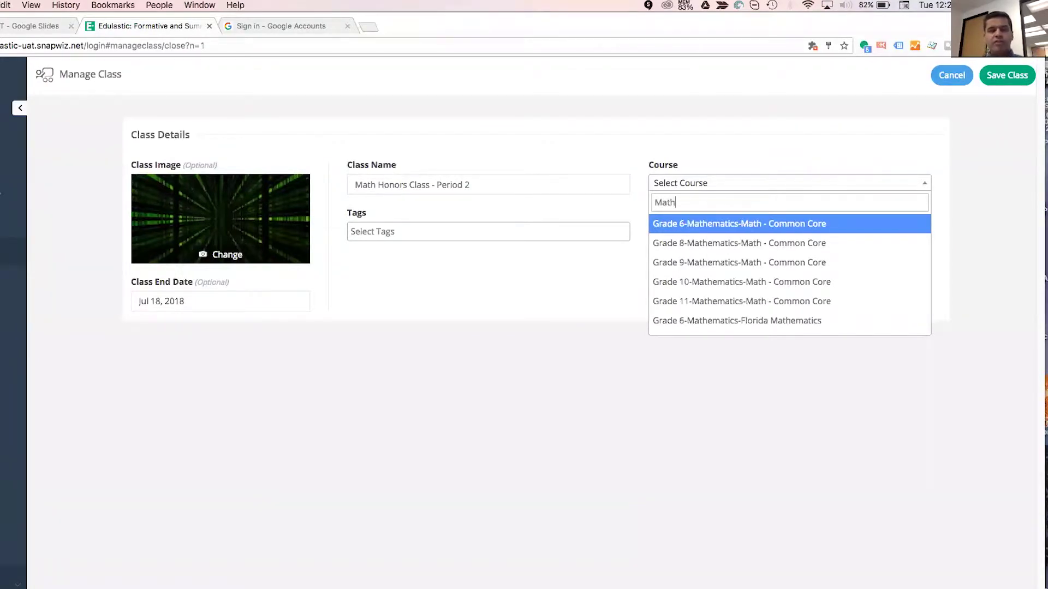
{"action": "type", "text": " ho"}
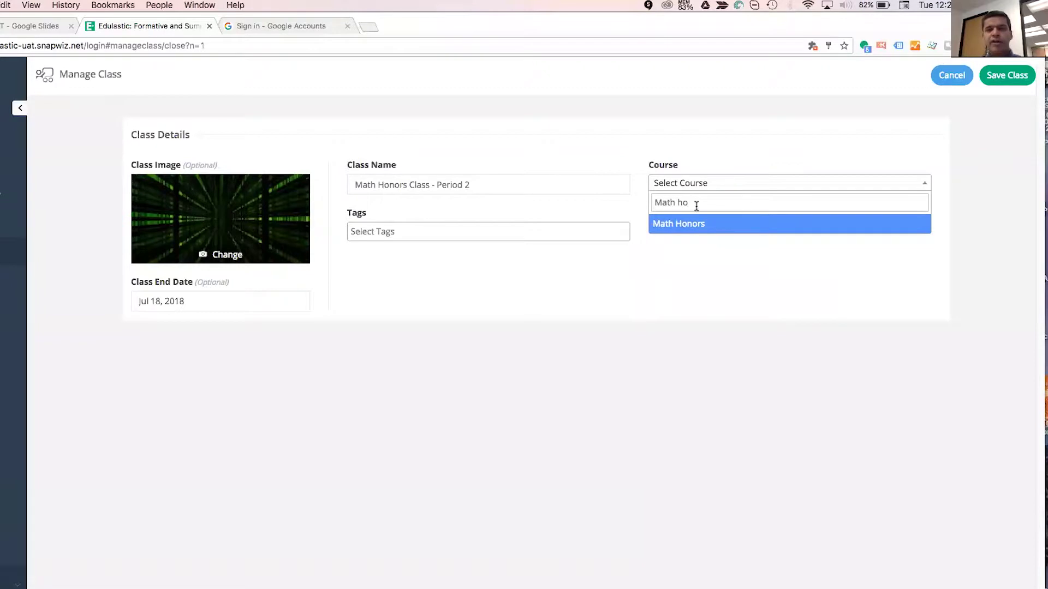
{"action": "left_click", "coordinate": [689, 226]}
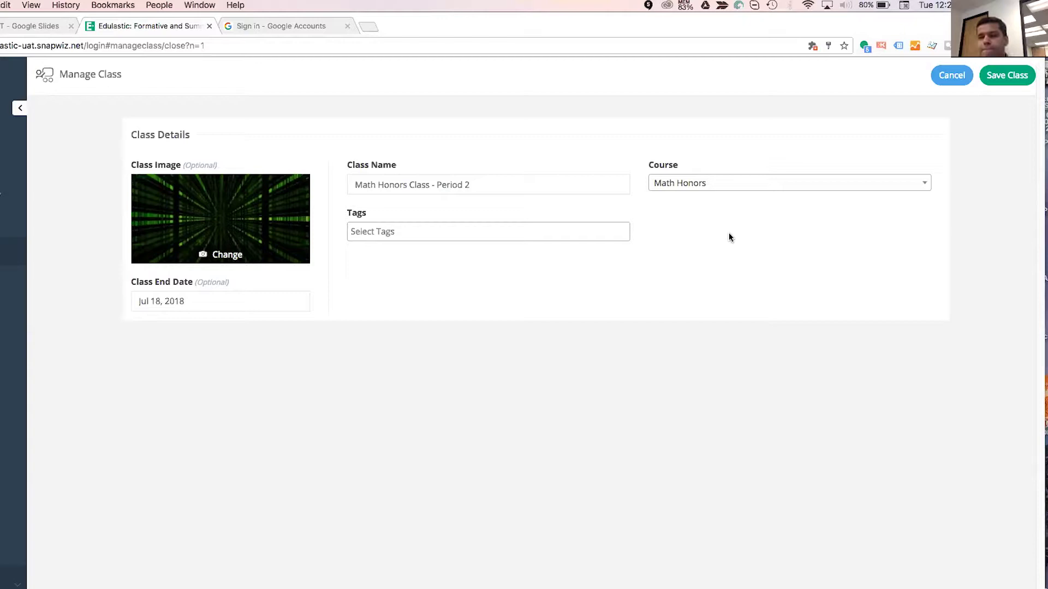
{"action": "left_click", "coordinate": [584, 232]}
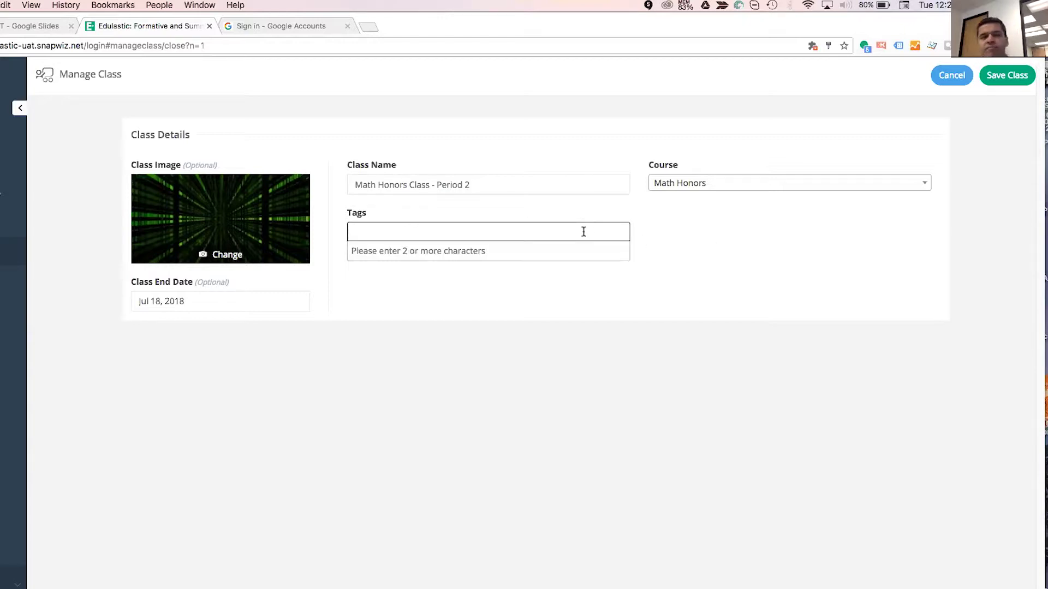
{"action": "type", "text": "G"}
{"action": "key", "text": "BackSpace"}
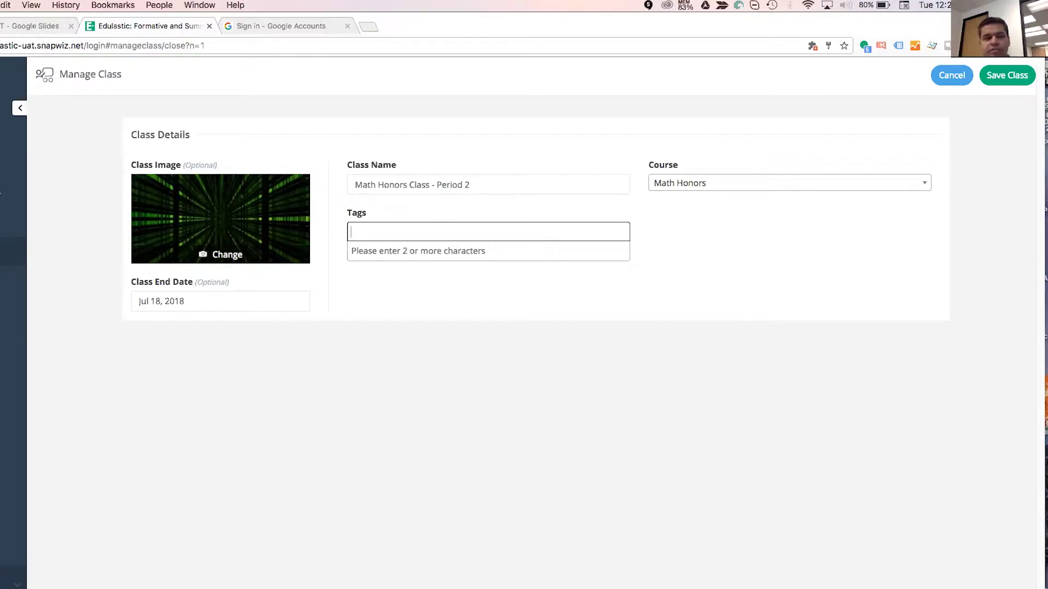
{"action": "type", "text": "Hp"}
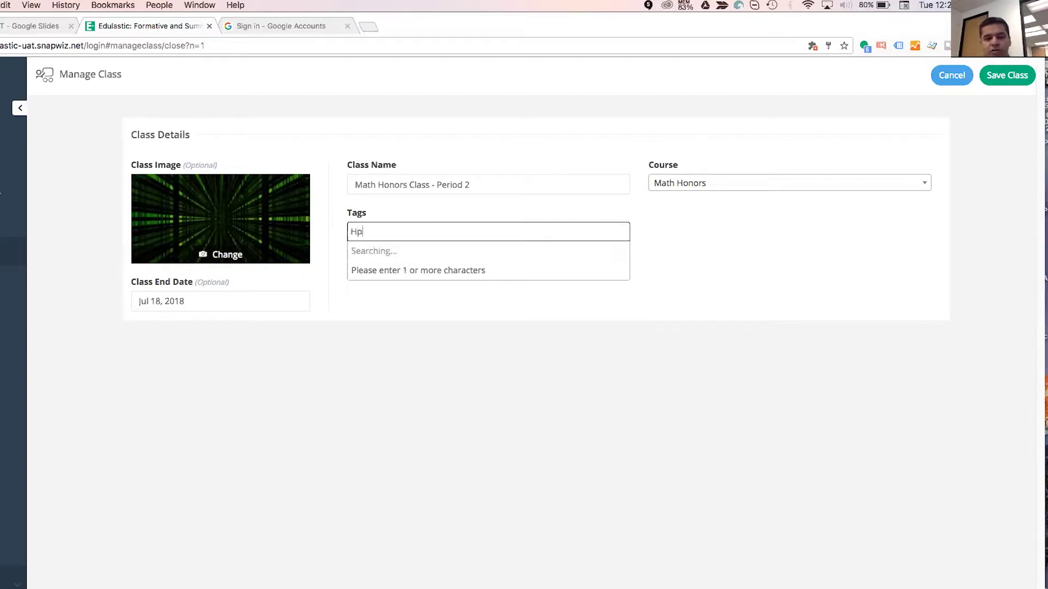
{"action": "key", "text": "BackSpace"}
{"action": "type", "text": "onors"}
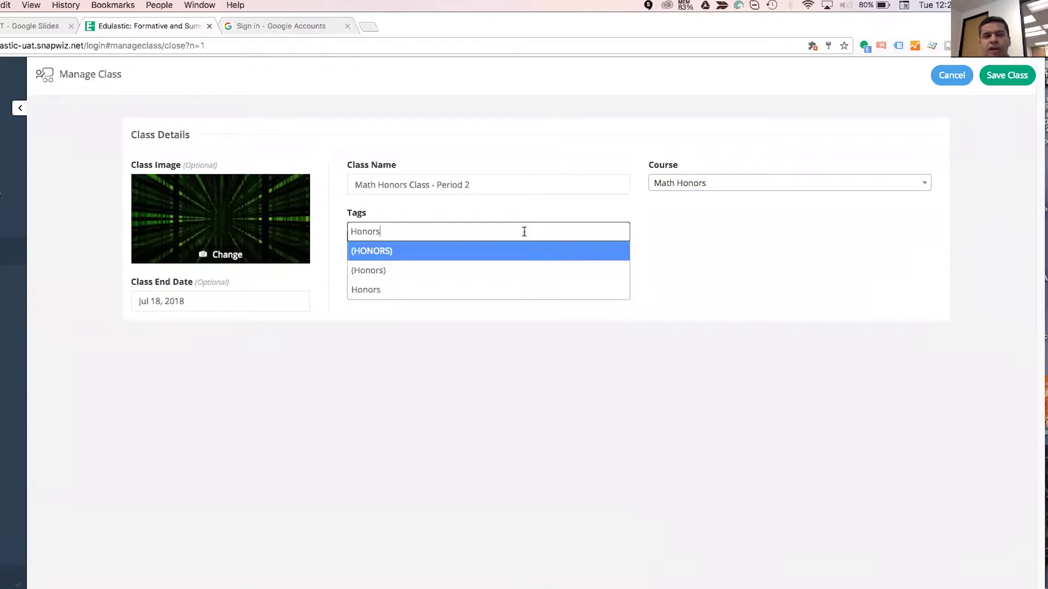
{"action": "left_click", "coordinate": [471, 252]}
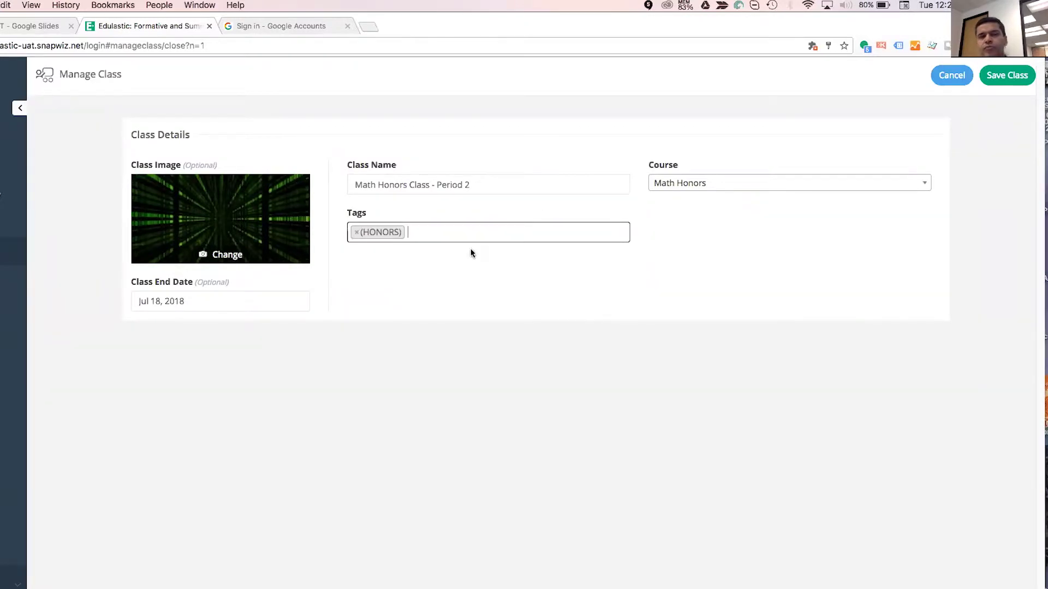
{"action": "left_click", "coordinate": [1007, 75]}
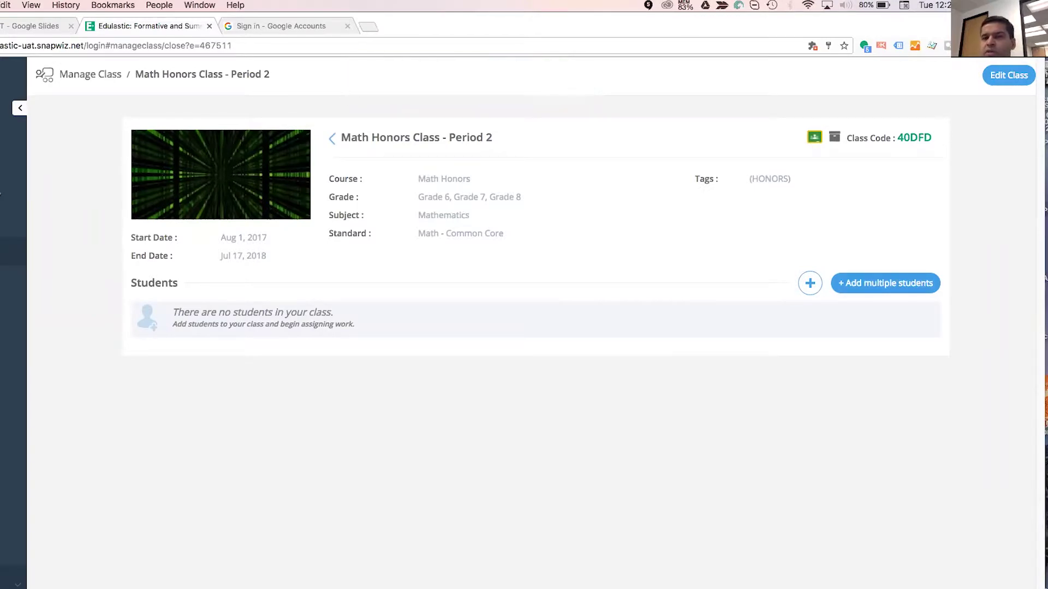
Open the Add multiple students form and identify students by Last Name, First Name.
{"action": "left_click", "coordinate": [885, 283]}
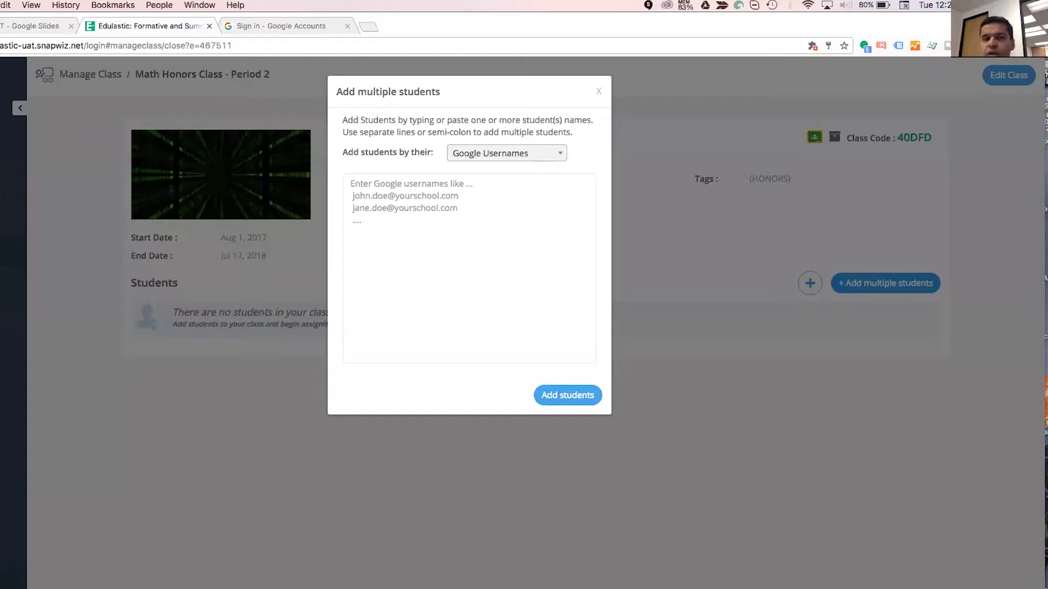
{"action": "left_click", "coordinate": [519, 160]}
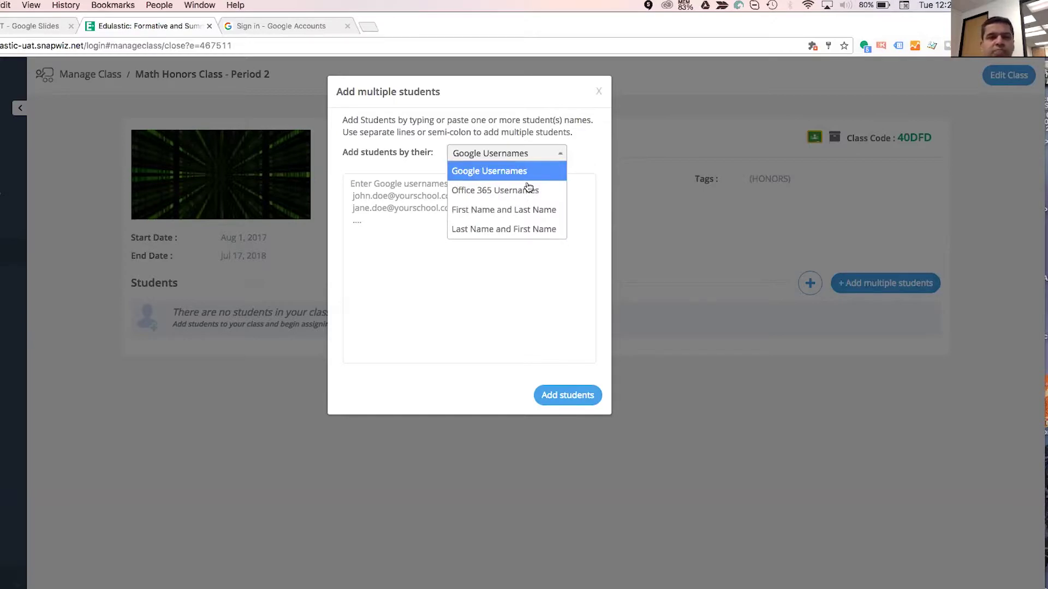
{"action": "left_click", "coordinate": [515, 229]}
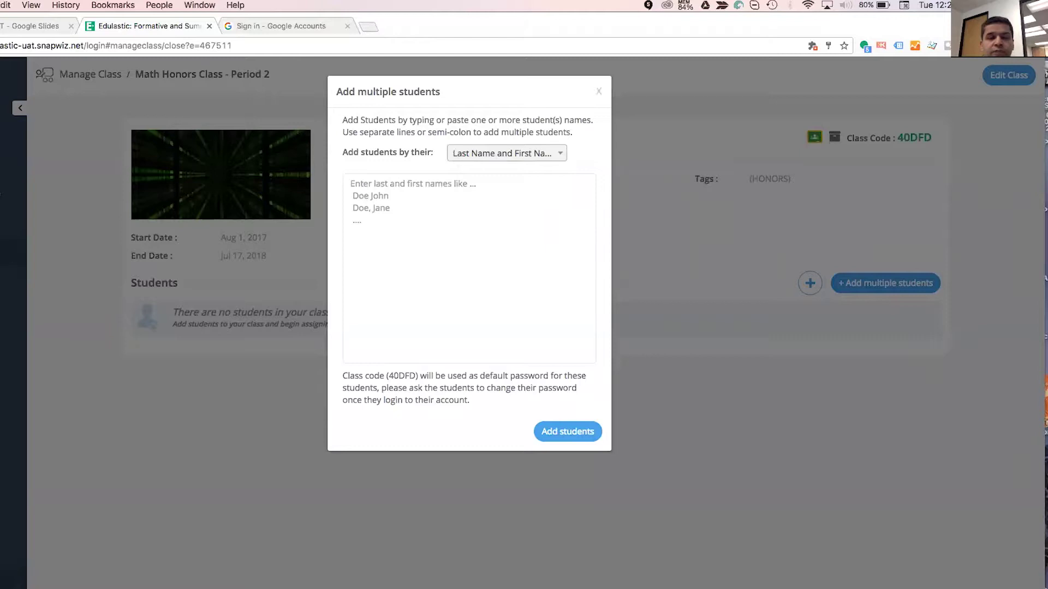
Paste the four student names from the text file, add them, and close the summary.
{"action": "key", "text": "super+Tab"}
{"action": "key", "text": "super+a"}
{"action": "key", "text": "super+c"}
{"action": "key", "text": "super+Tab"}
{"action": "key", "text": "super+v"}
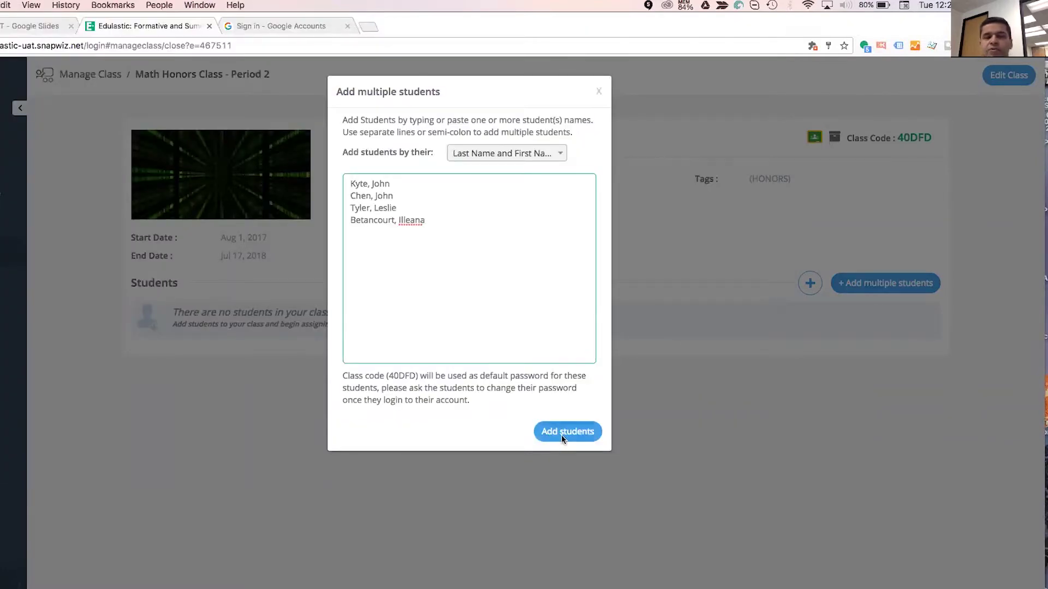
{"action": "left_click", "coordinate": [561, 435]}
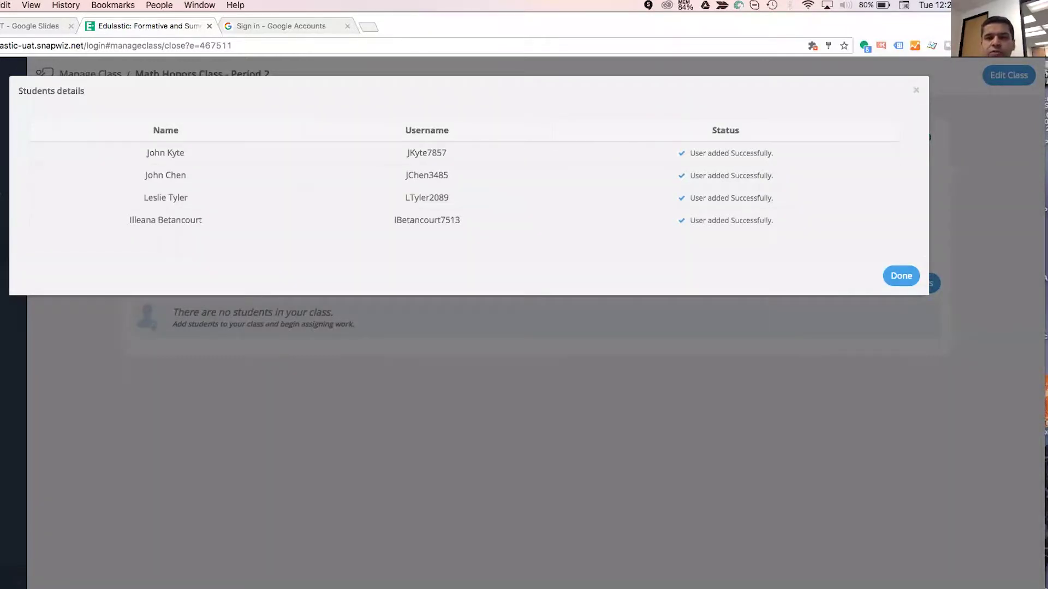
{"action": "left_click", "coordinate": [901, 276]}
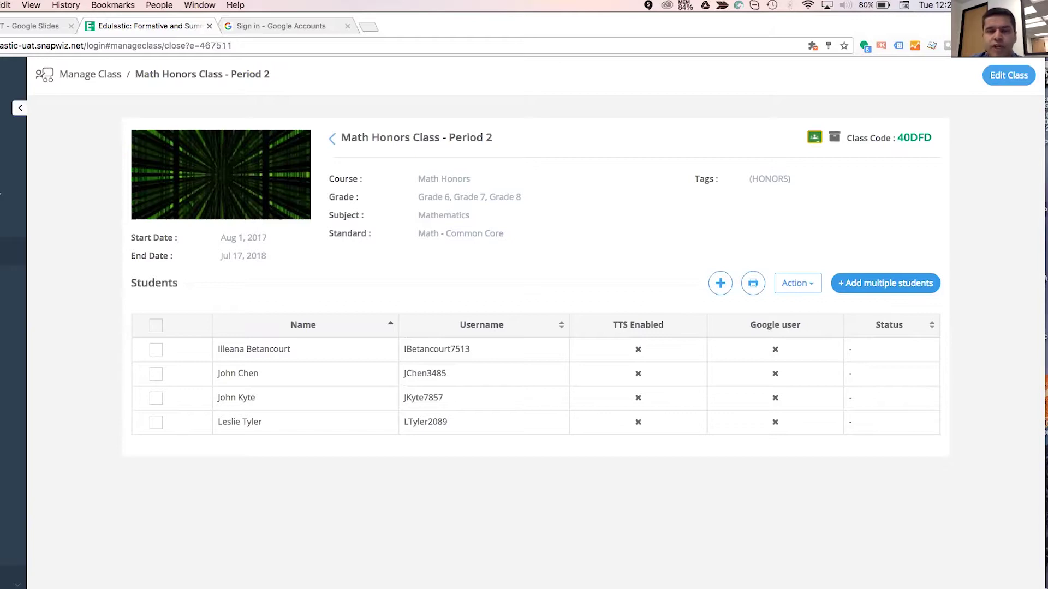
Explore the Action menu and Add Student's Search and Add tab, cancel, and return to My Classes.
{"action": "left_click", "coordinate": [797, 283]}
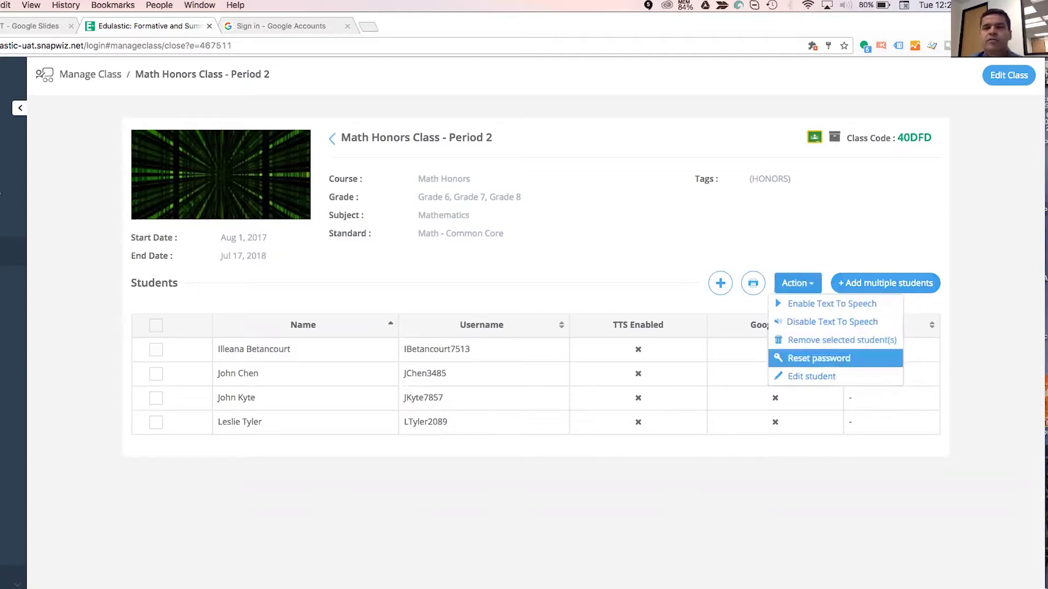
{"action": "left_click", "coordinate": [720, 284]}
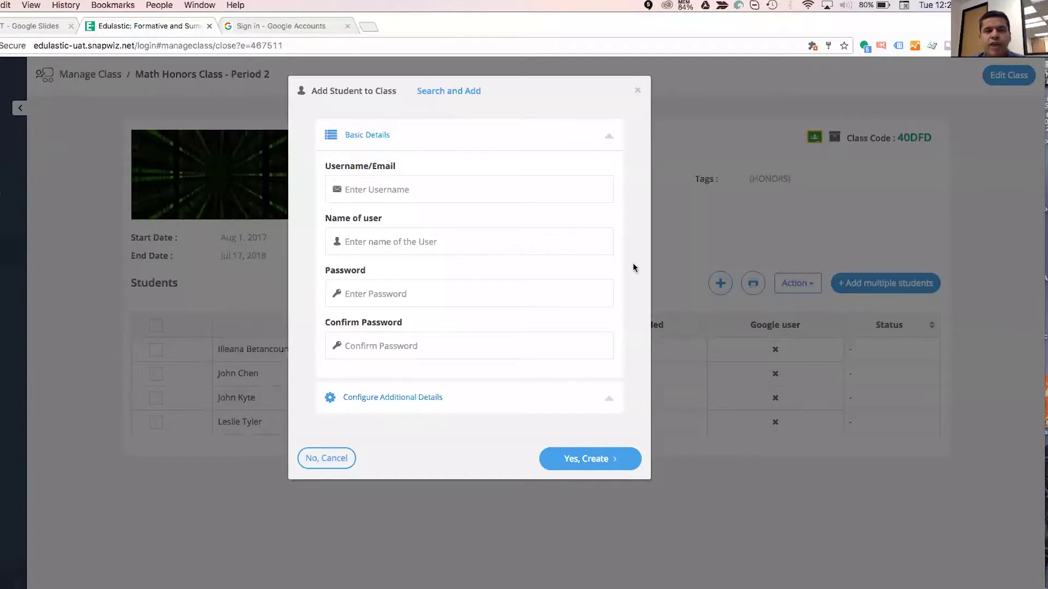
{"action": "left_click", "coordinate": [470, 93]}
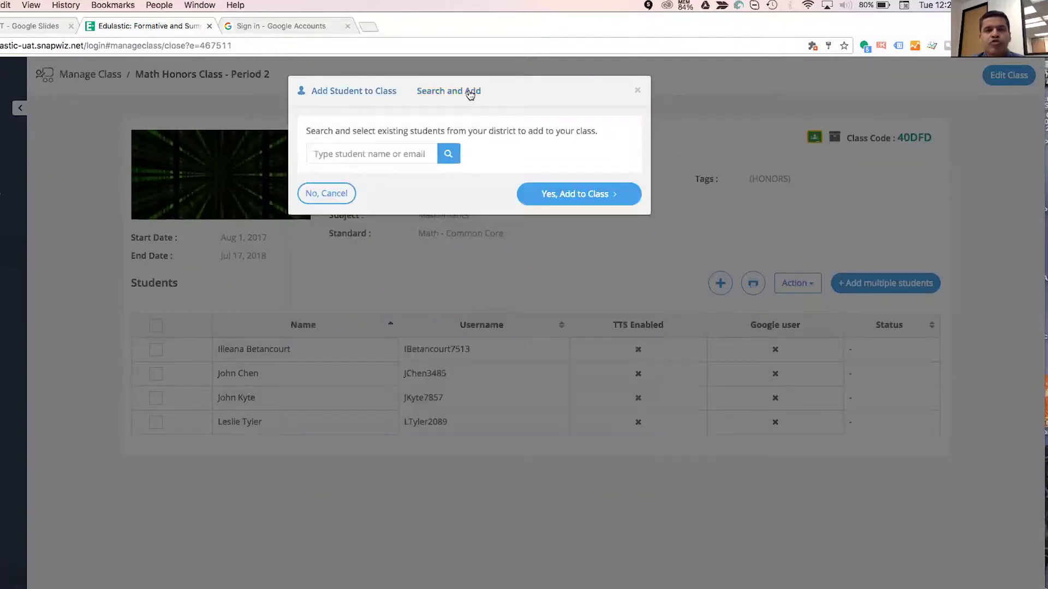
{"action": "left_click", "coordinate": [375, 152]}
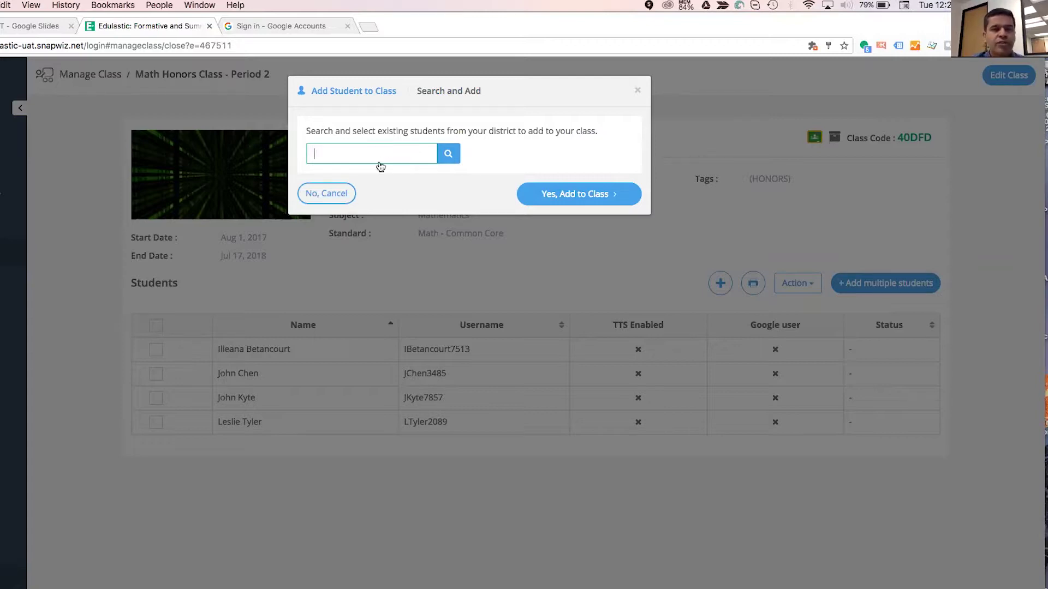
{"action": "left_click", "coordinate": [639, 90]}
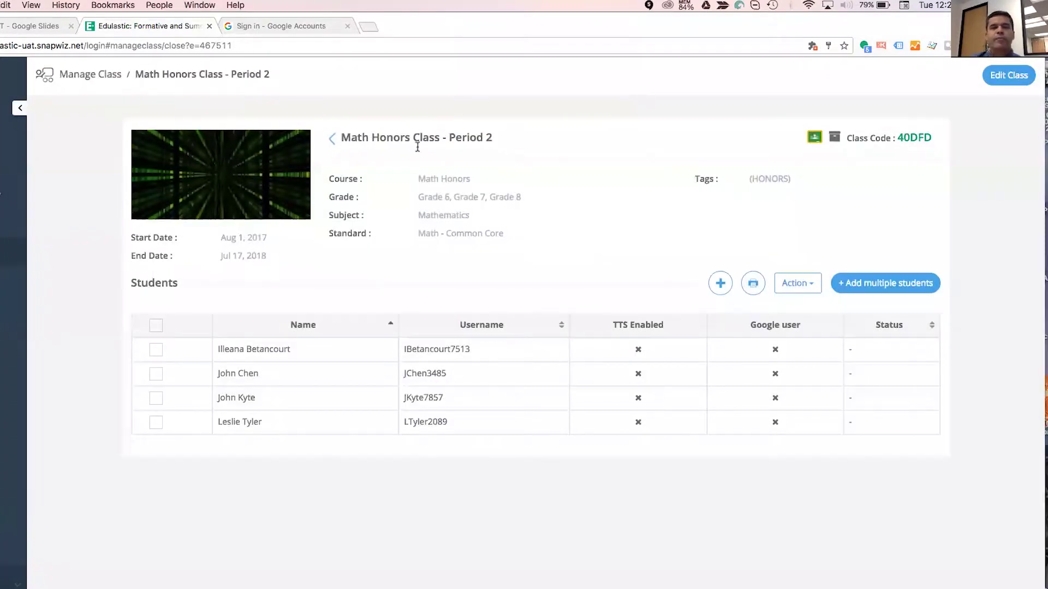
{"action": "left_click", "coordinate": [334, 139]}
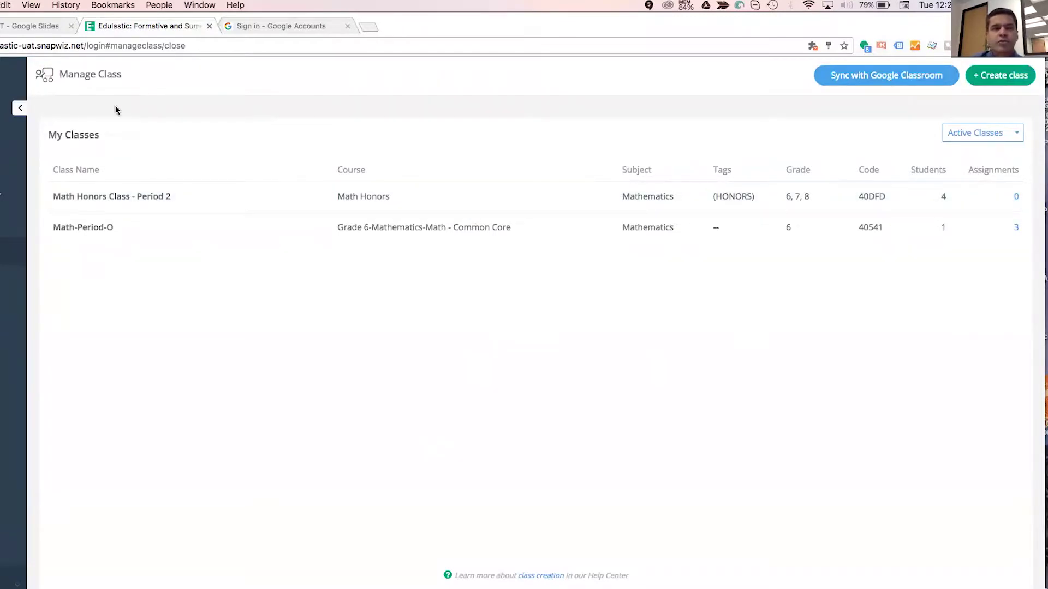
Move the Google Slides deck forward to the Manage Class slide, then switch back to Edulastic.
{"action": "left_click", "coordinate": [24, 22]}
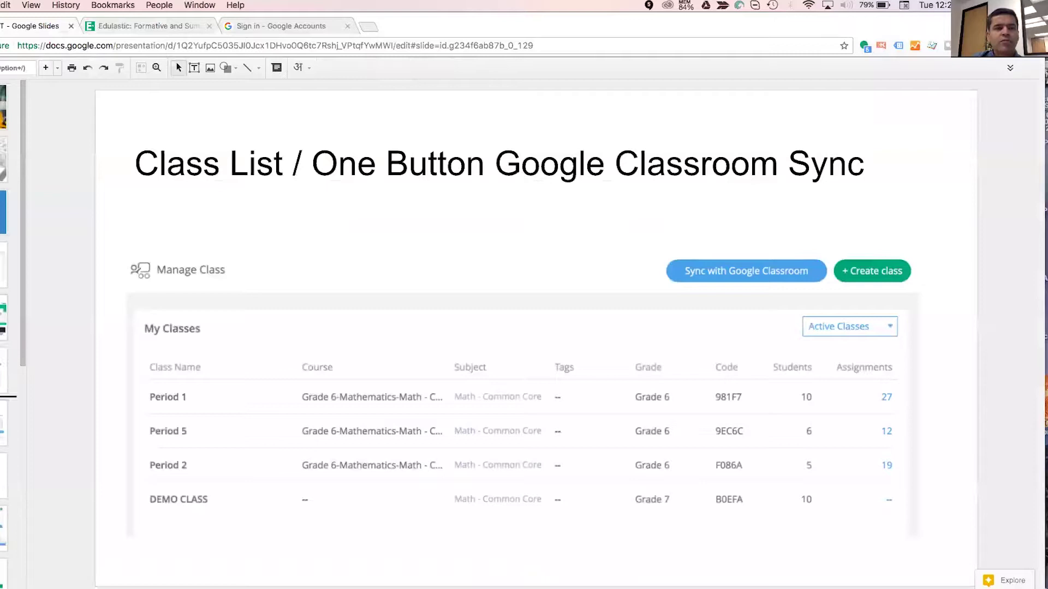
{"action": "key", "text": "Down"}
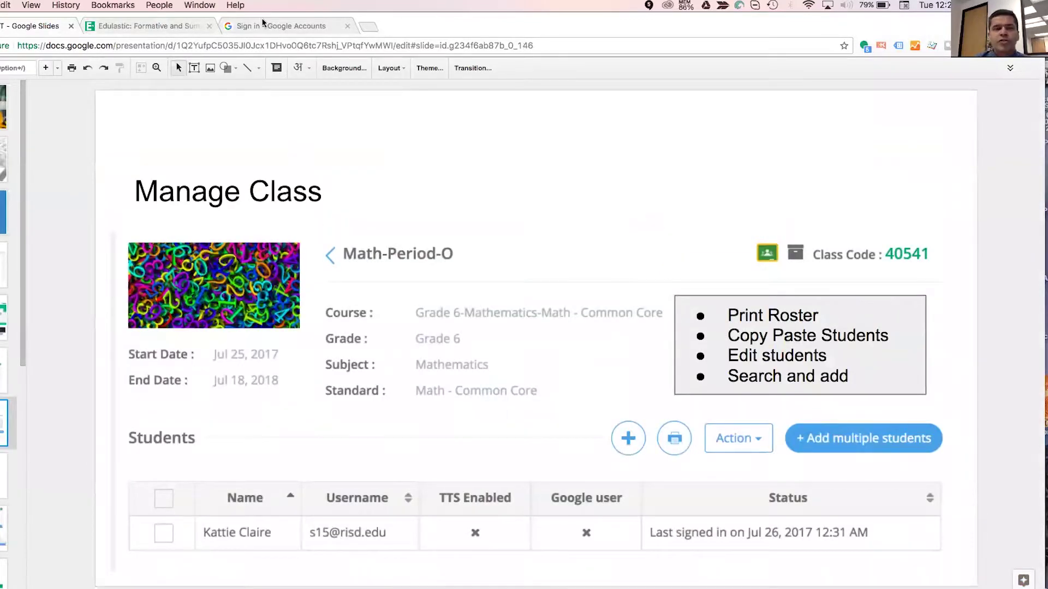
{"action": "left_click", "coordinate": [100, 26]}
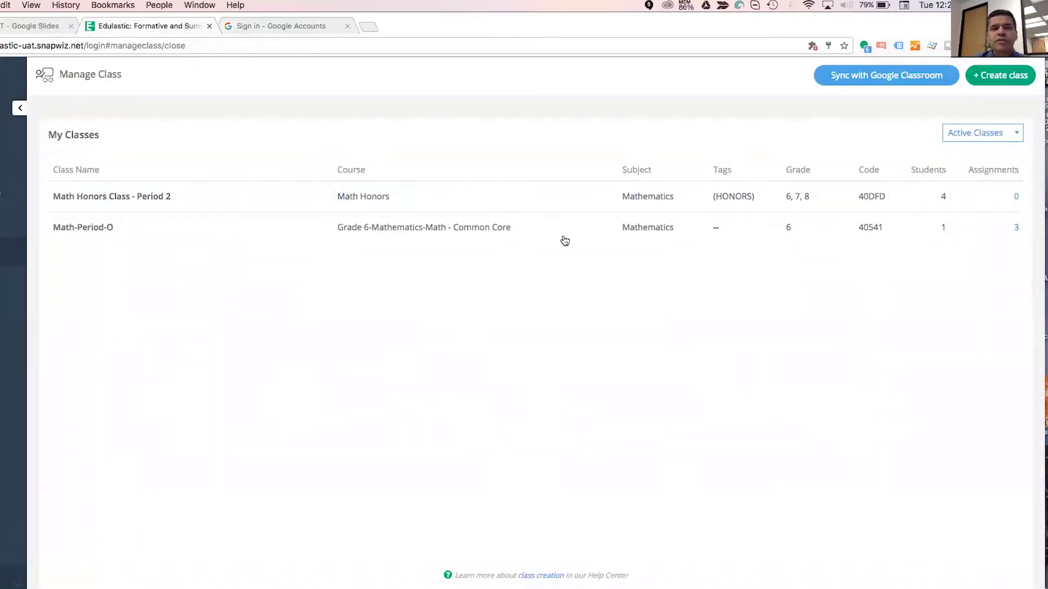
Remove the second-listed student from Math Honors Class - Period 2, confirming with REMOVE.
{"action": "left_click", "coordinate": [565, 210]}
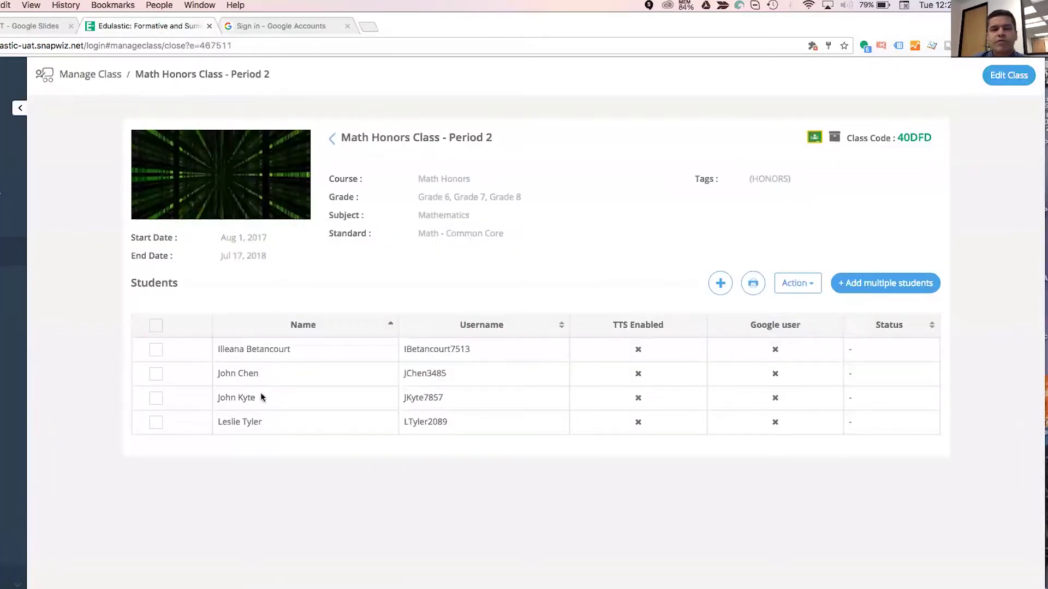
{"action": "left_click", "coordinate": [156, 374]}
{"action": "left_click", "coordinate": [797, 283]}
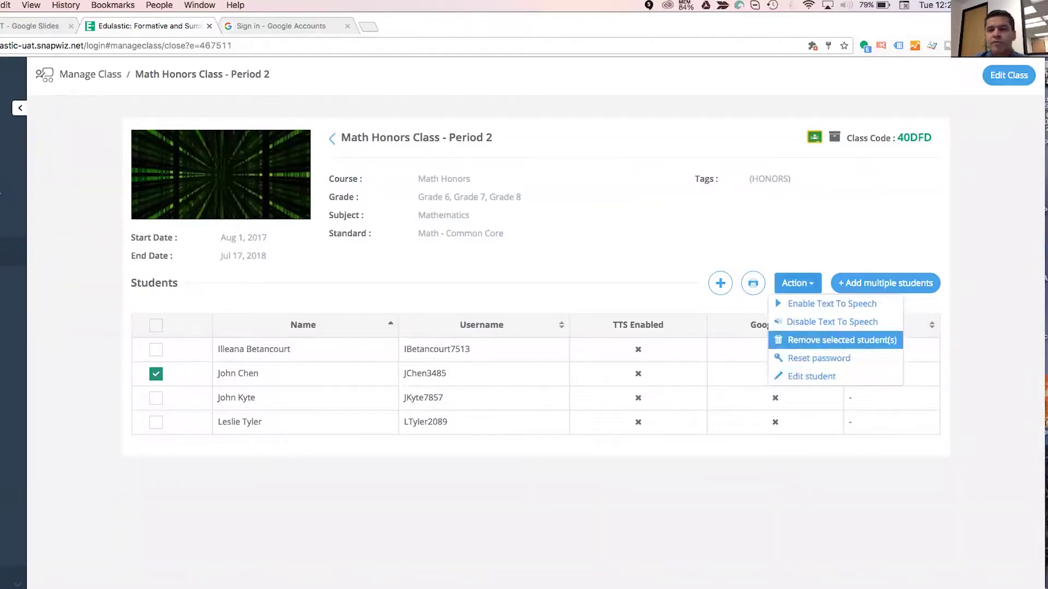
{"action": "left_click", "coordinate": [841, 341]}
{"action": "left_click", "coordinate": [489, 268]}
{"action": "type", "text": "REMOVE"}
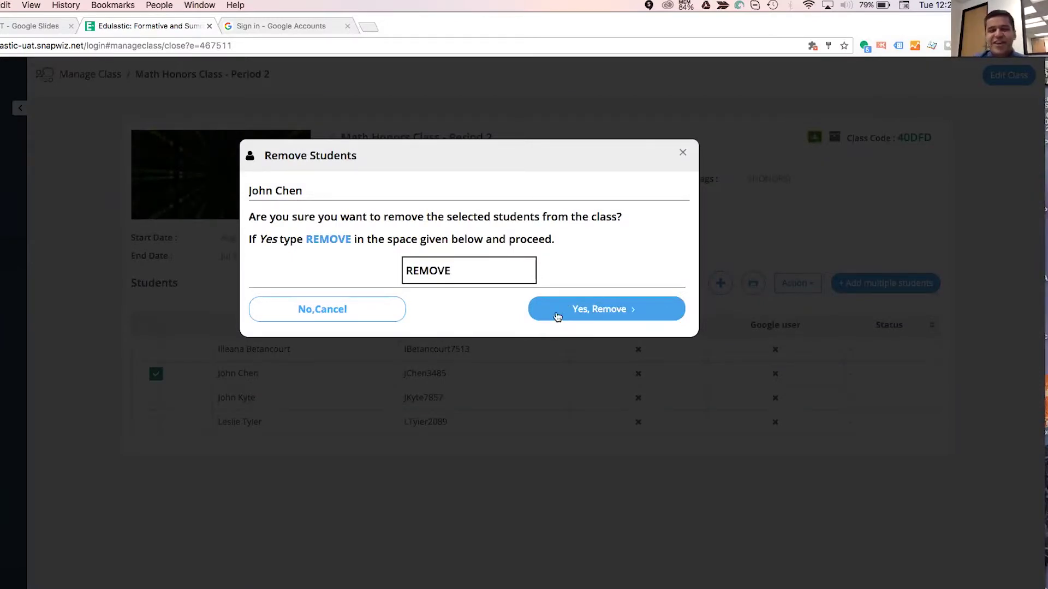
{"action": "left_click", "coordinate": [571, 306]}
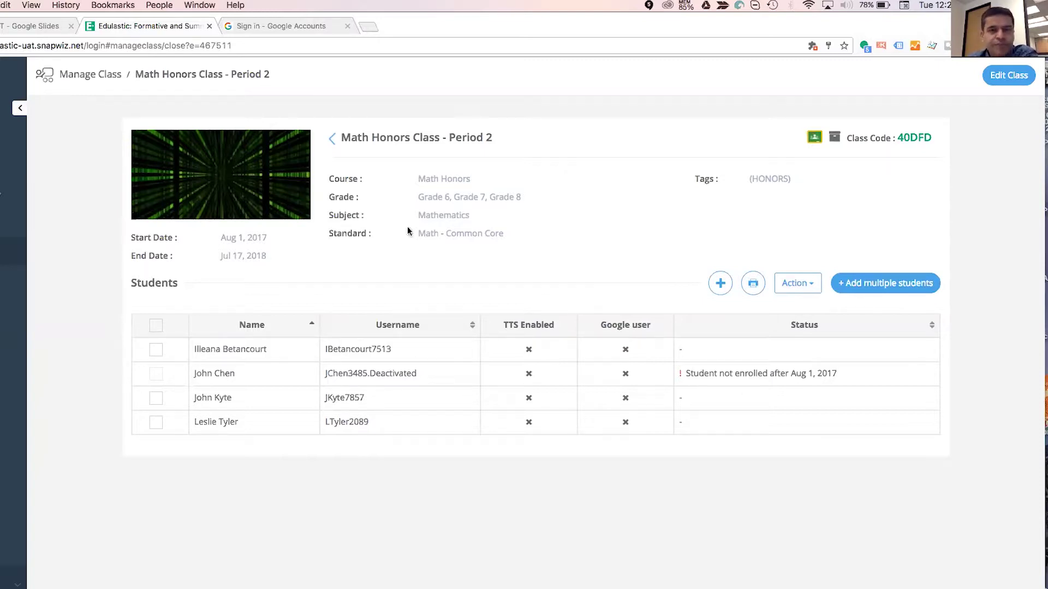
{"action": "left_click", "coordinate": [333, 139]}
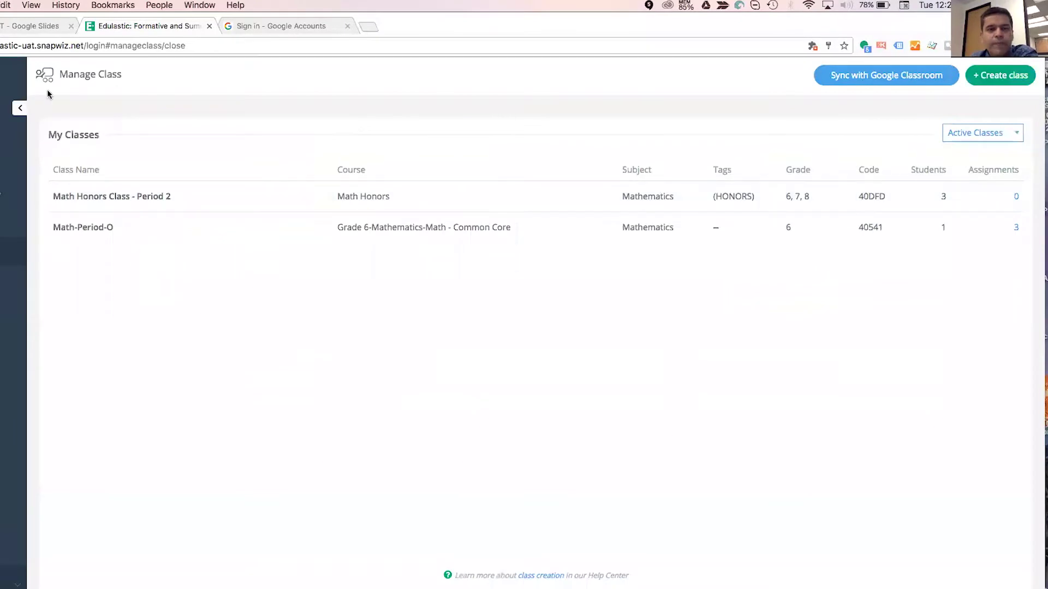
{"action": "left_click", "coordinate": [20, 28]}
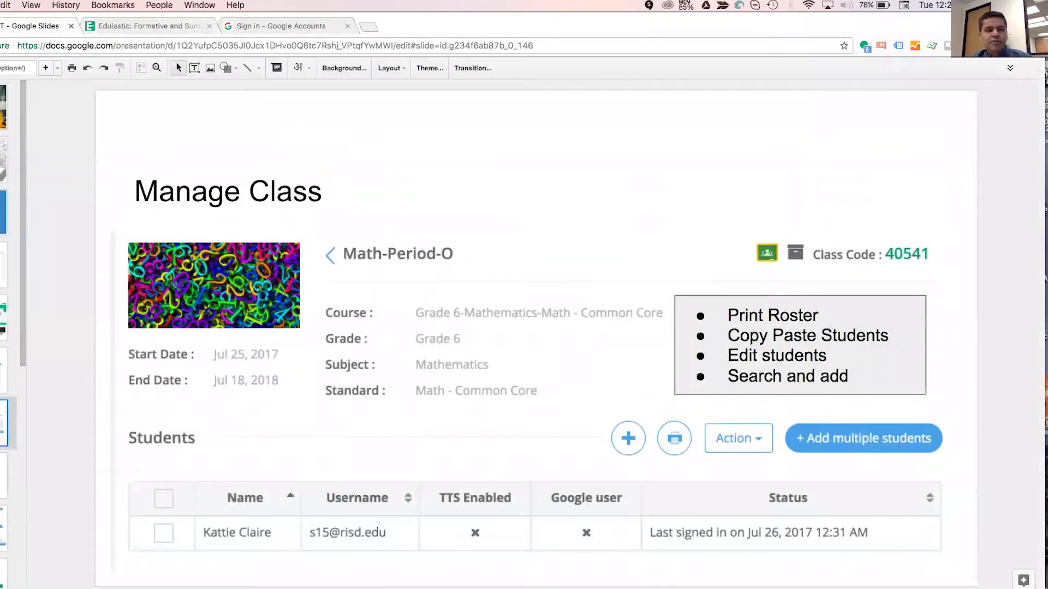
{"action": "key", "text": "Down"}
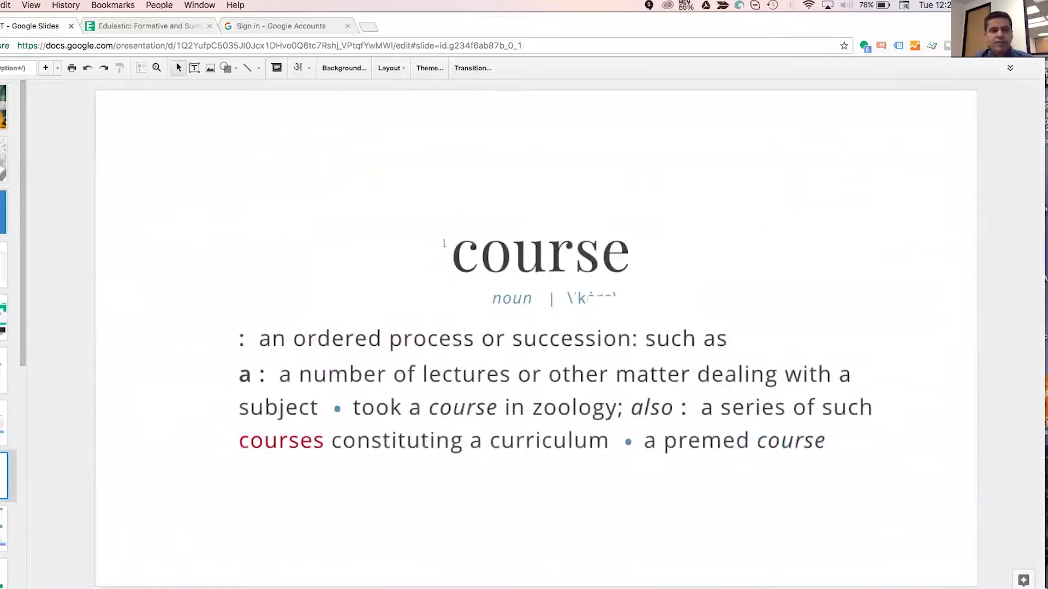
{"action": "key", "text": "Down"}
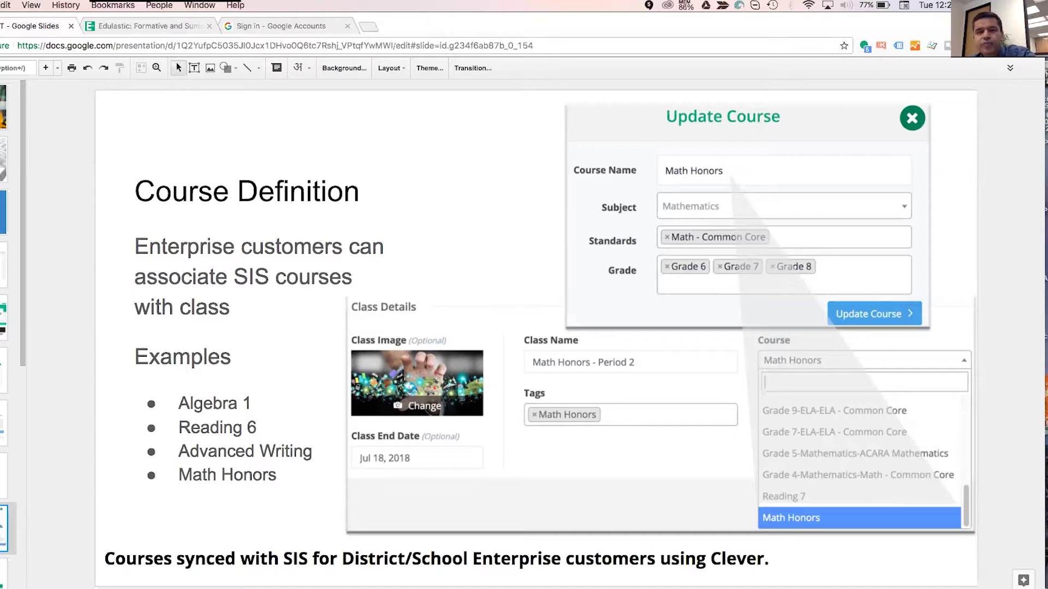
{"action": "key", "text": "Down"}
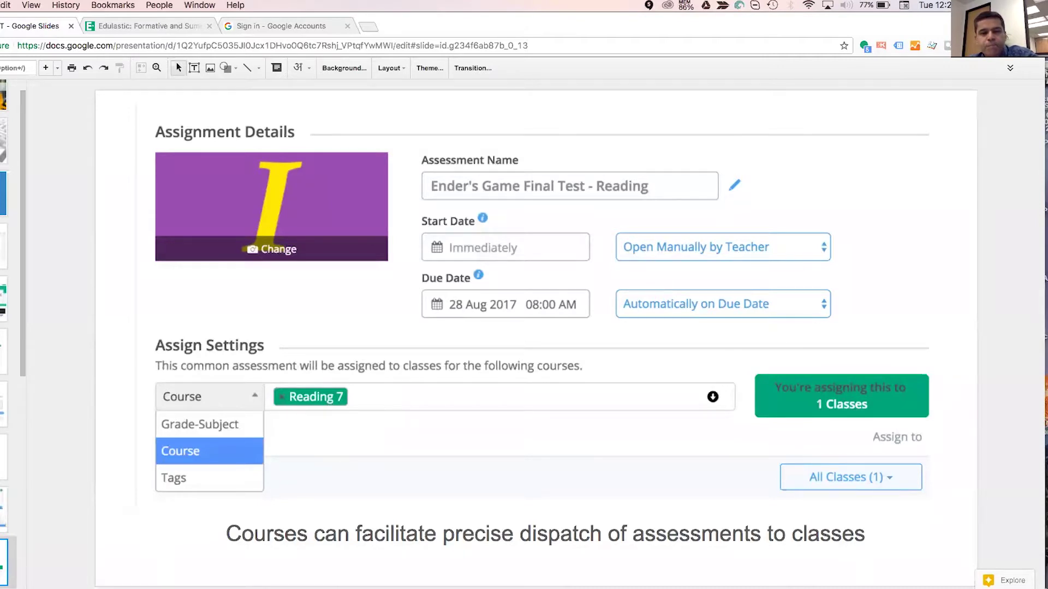
{"action": "scroll", "coordinate": [11, 328], "scroll_direction": "down", "scroll_amount": 5}
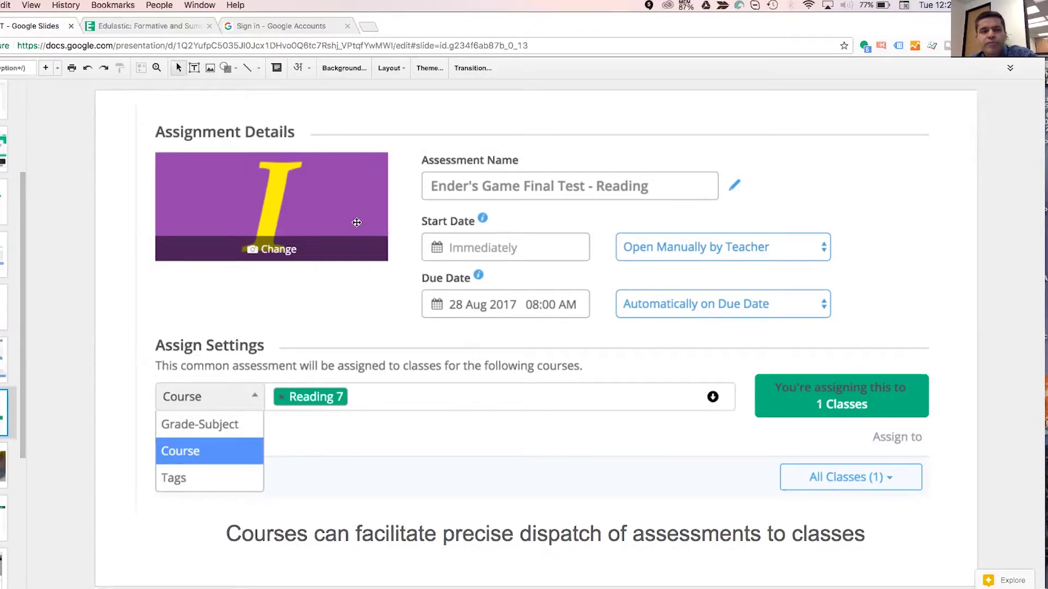
{"action": "left_click", "coordinate": [91, 27]}
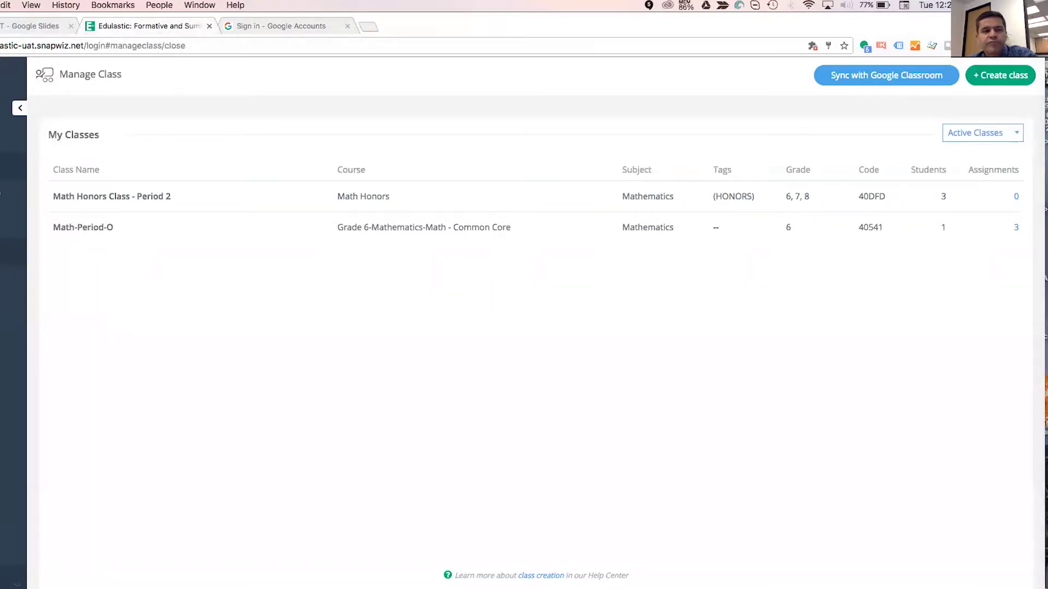
Create a new assessment named 'Demo Assessement' for Math Honors and add the model train question.
{"action": "left_click", "coordinate": [1016, 196]}
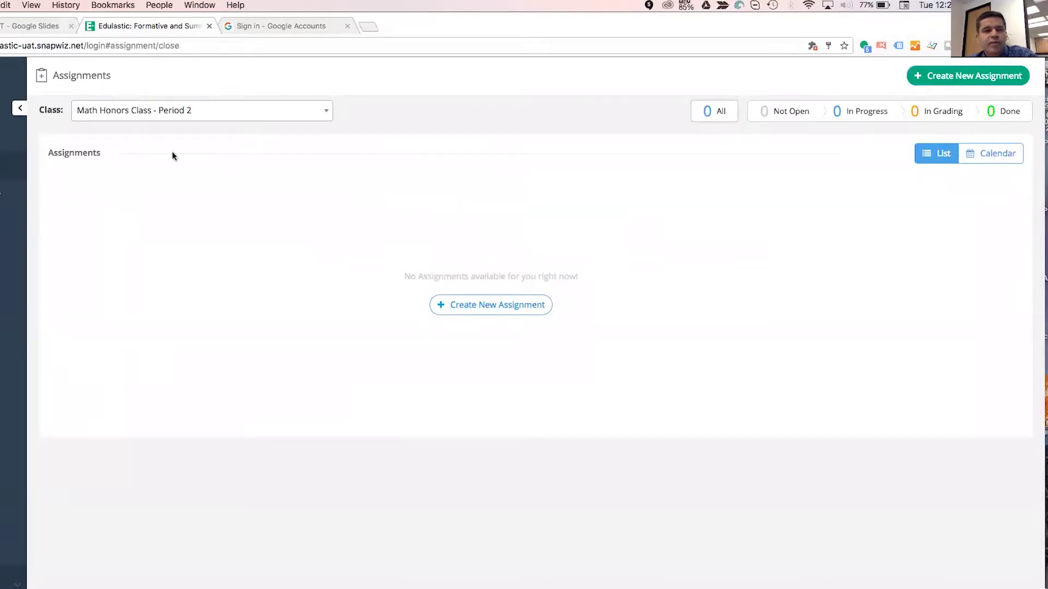
{"action": "left_click", "coordinate": [481, 304]}
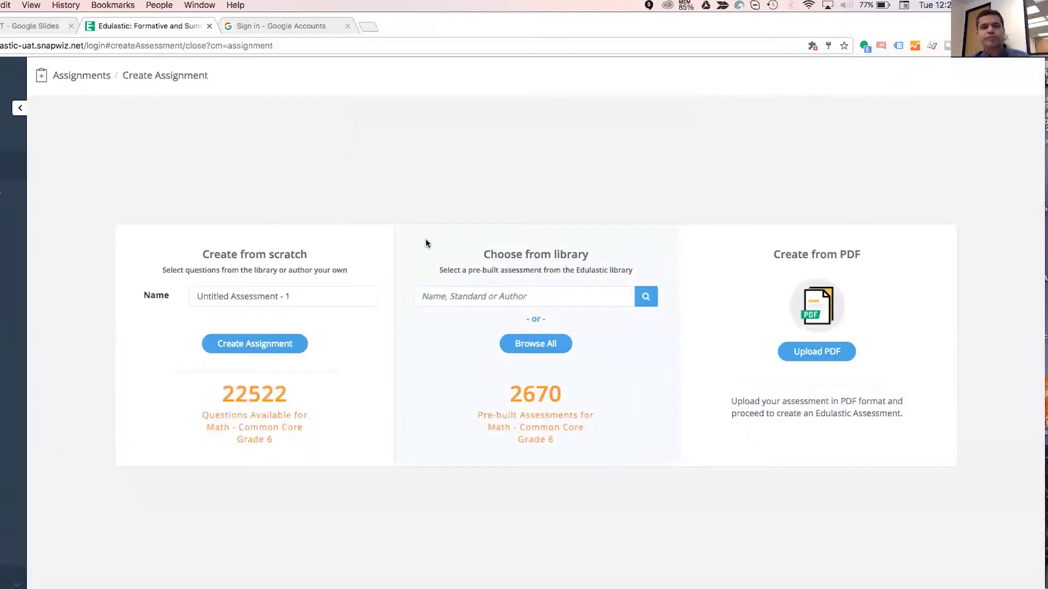
{"action": "left_click", "coordinate": [309, 290]}
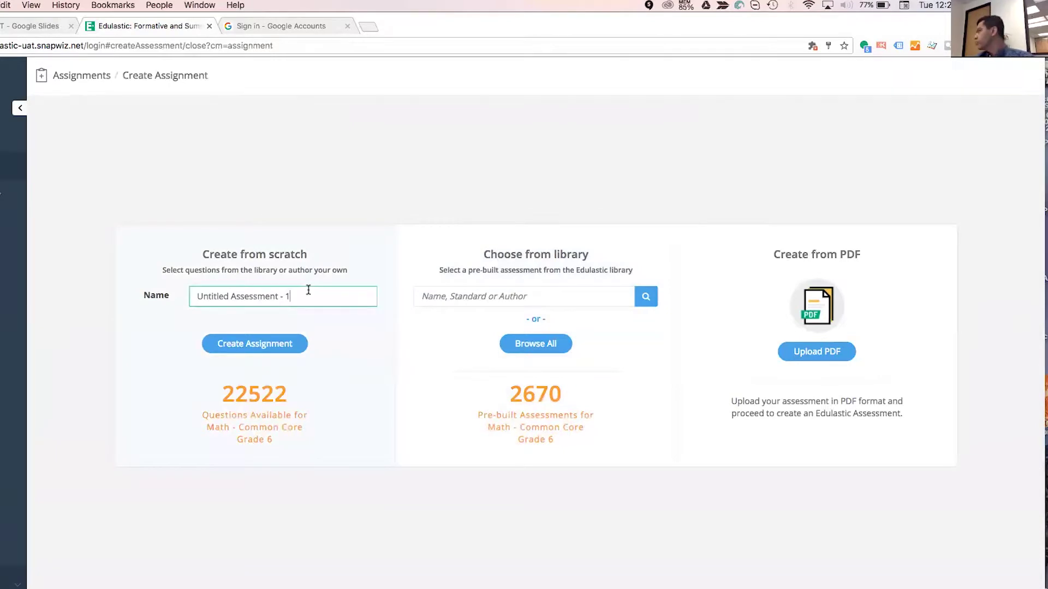
{"action": "left_click_drag", "start_coordinate": [309, 290], "coordinate": [146, 297]}
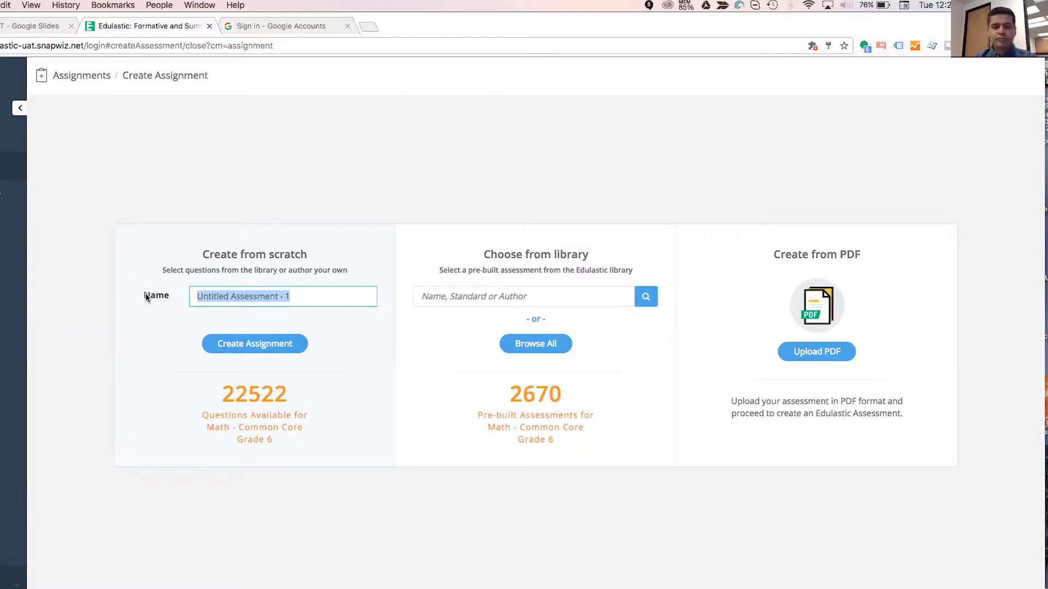
{"action": "type", "text": "Demo Asse"}
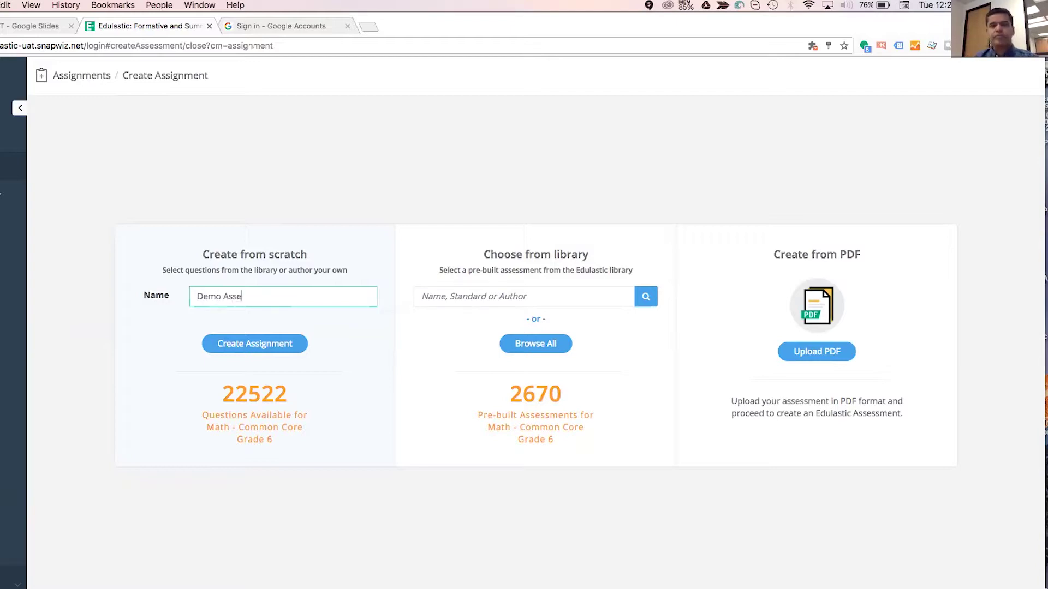
{"action": "type", "text": "ssement"}
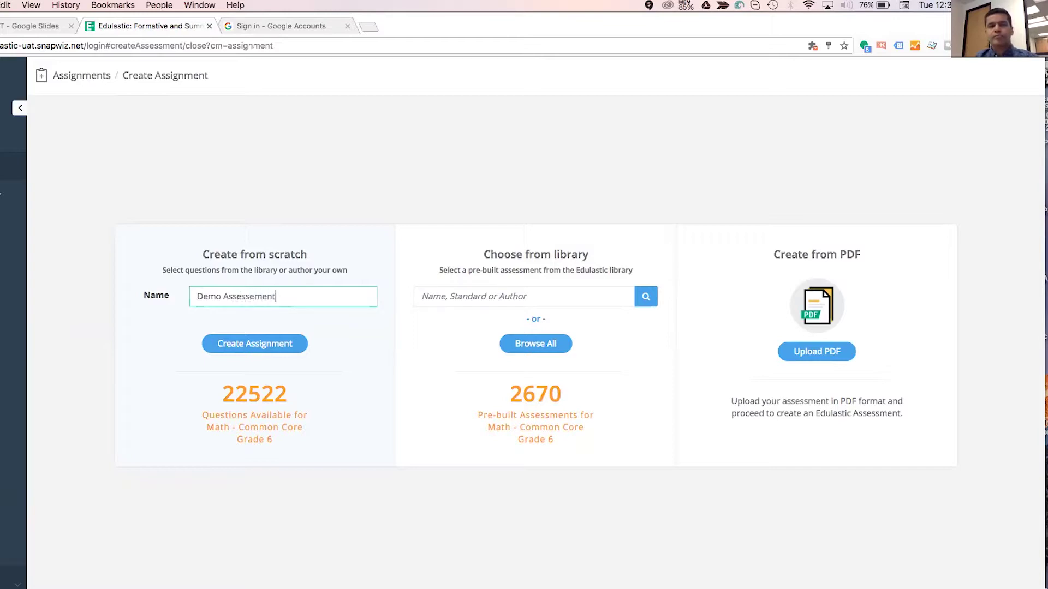
{"action": "left_click", "coordinate": [246, 344]}
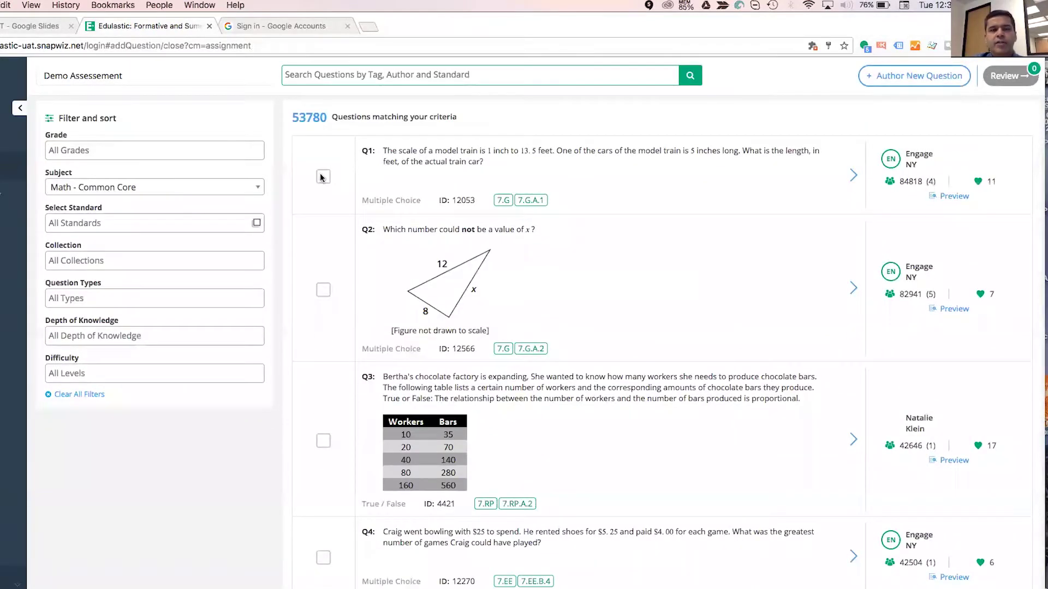
{"action": "left_click", "coordinate": [323, 176]}
Add the triangle and chocolate factory questions, review the three, and proceed to assigning.
{"action": "left_click", "coordinate": [323, 290]}
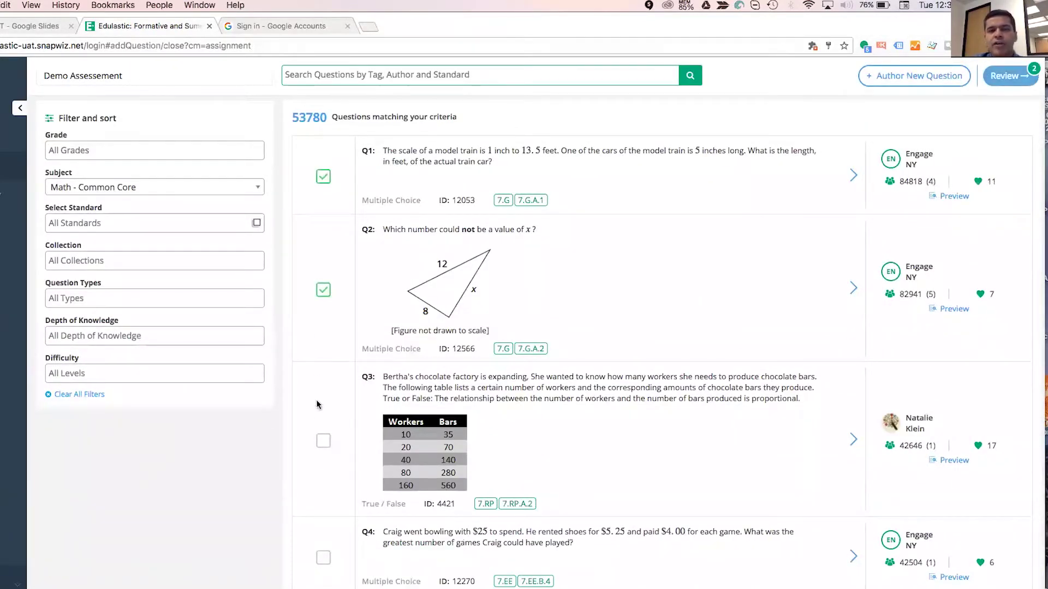
{"action": "left_click", "coordinate": [323, 440]}
{"action": "left_click", "coordinate": [1007, 75]}
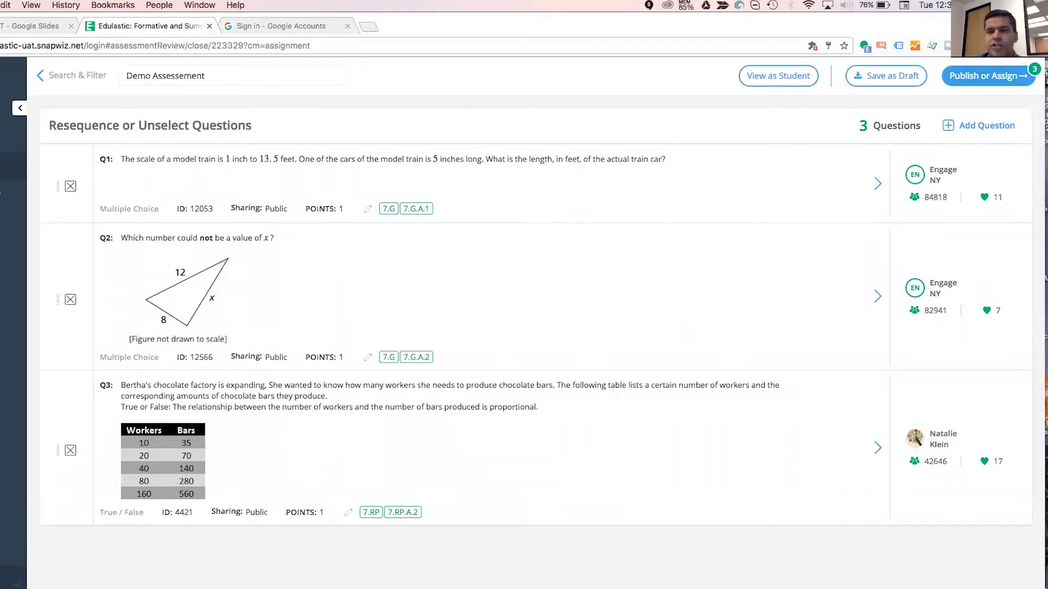
{"action": "left_click", "coordinate": [988, 76]}
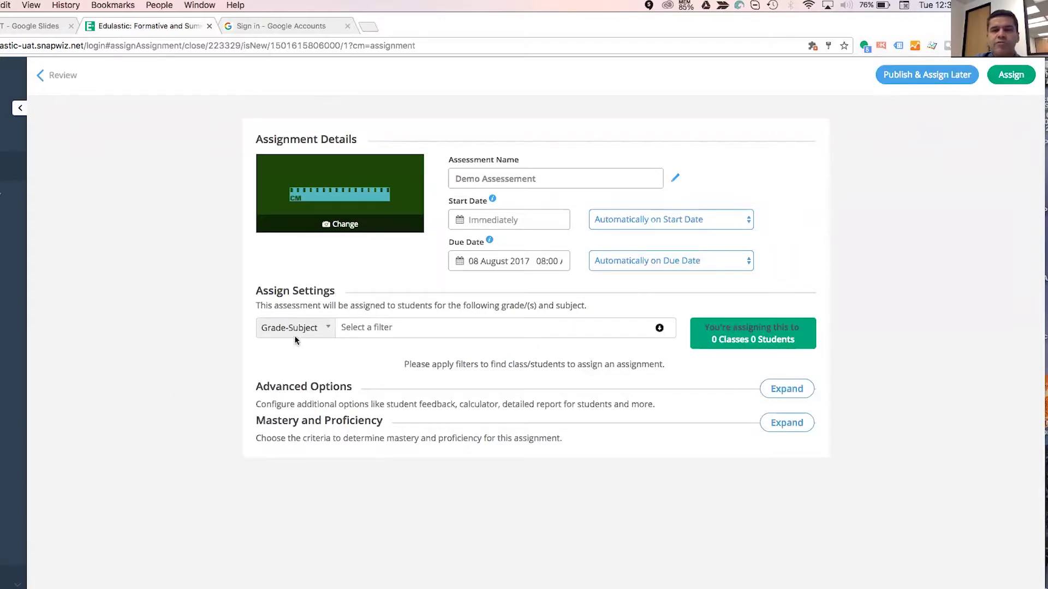
Filter classes by the Math Honors course, select Math Honors Class - Period 2, and expand Advanced Options.
{"action": "left_click", "coordinate": [316, 330]}
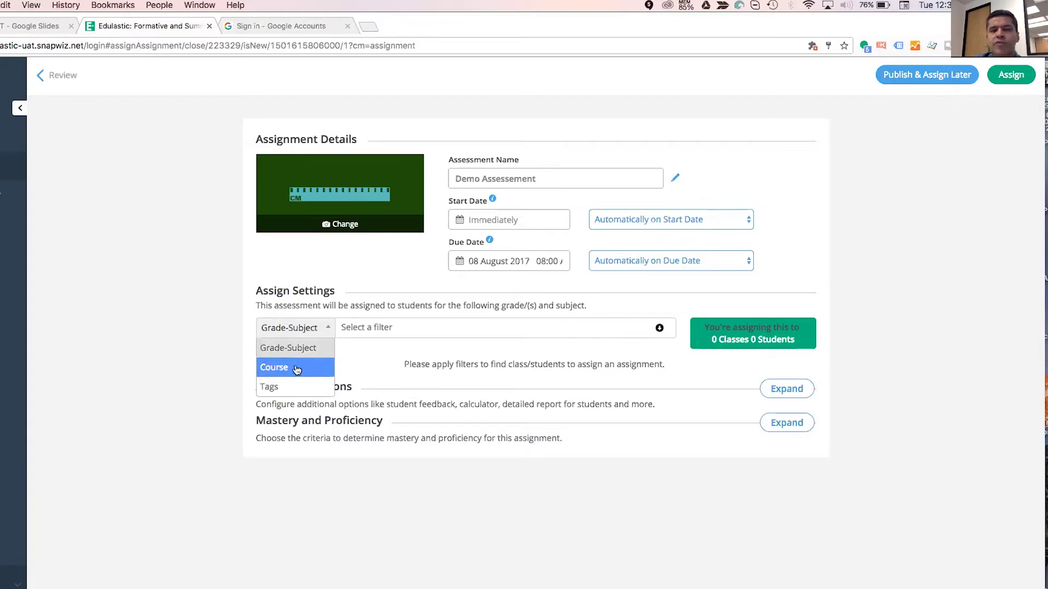
{"action": "left_click", "coordinate": [276, 336]}
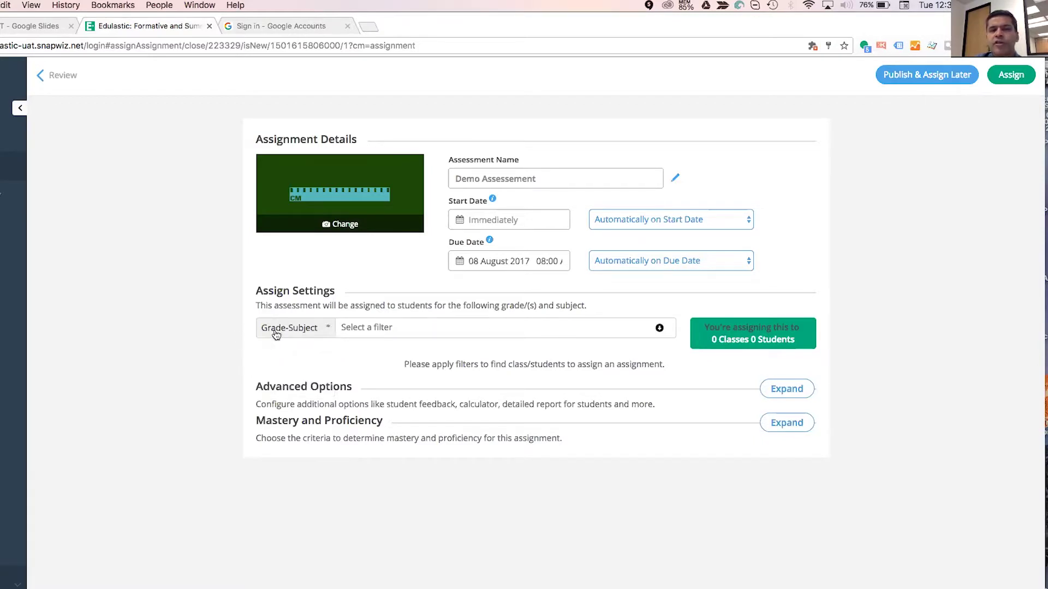
{"action": "left_click", "coordinate": [295, 333]}
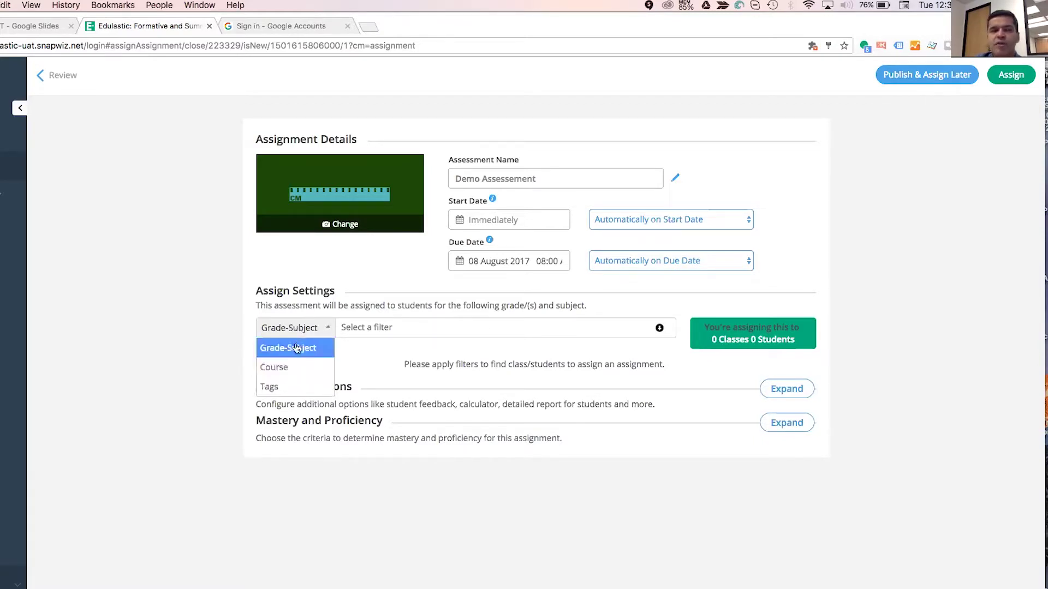
{"action": "left_click", "coordinate": [293, 369]}
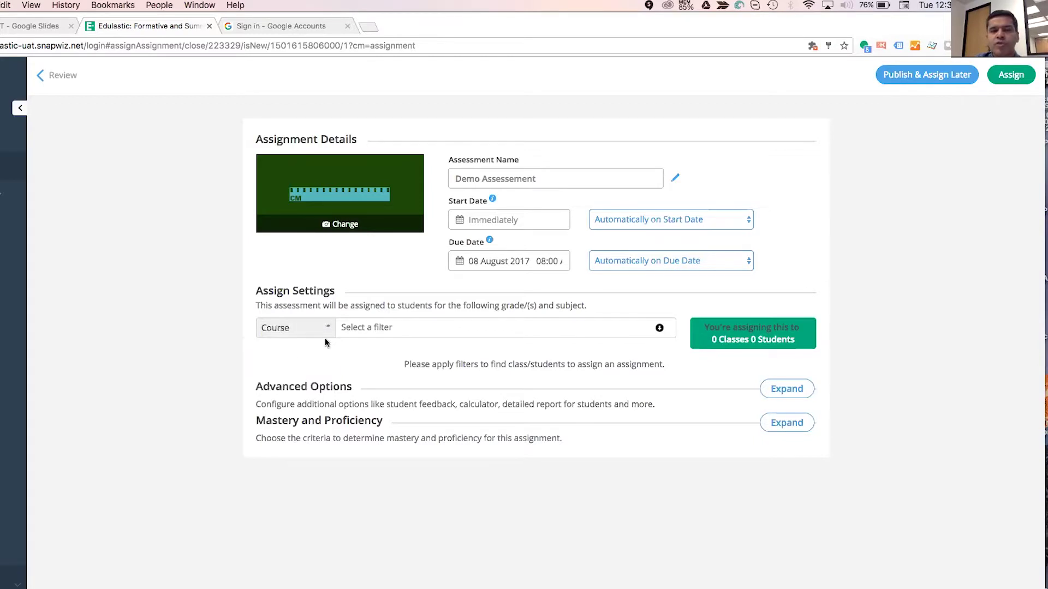
{"action": "left_click", "coordinate": [361, 330]}
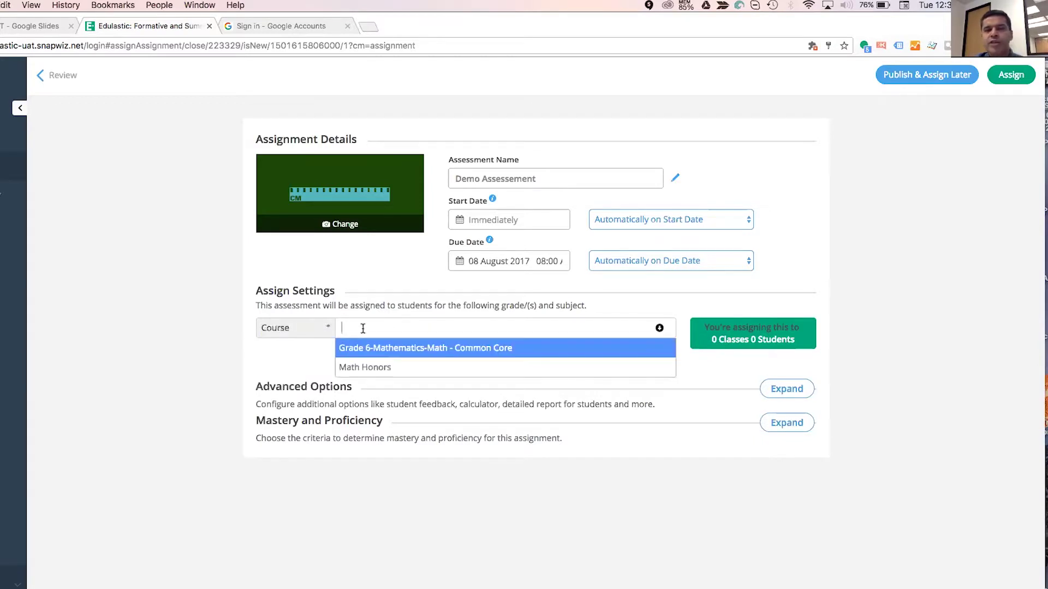
{"action": "left_click", "coordinate": [366, 366]}
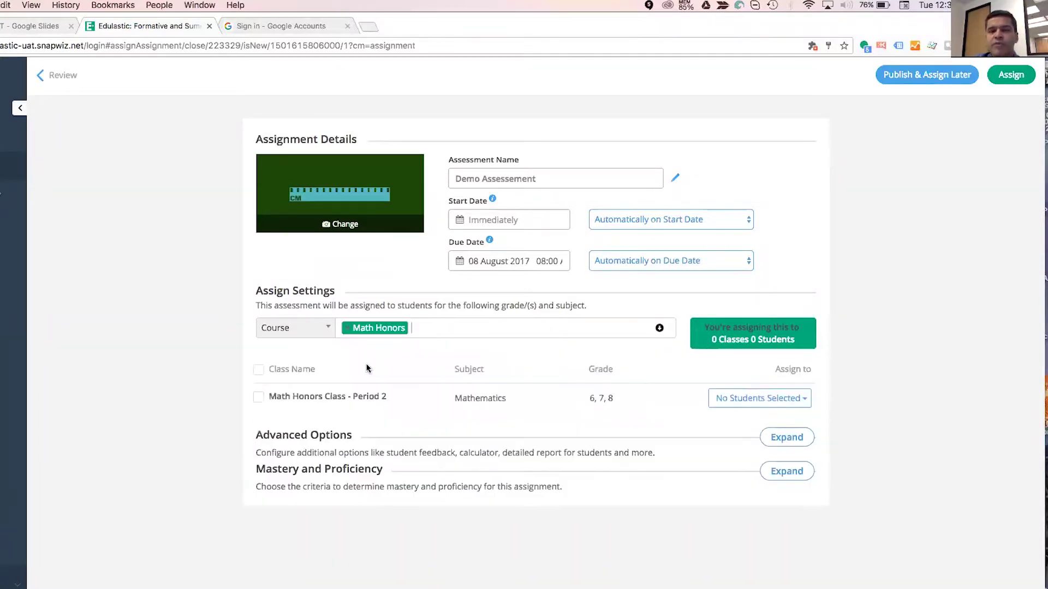
{"action": "left_click", "coordinate": [259, 397]}
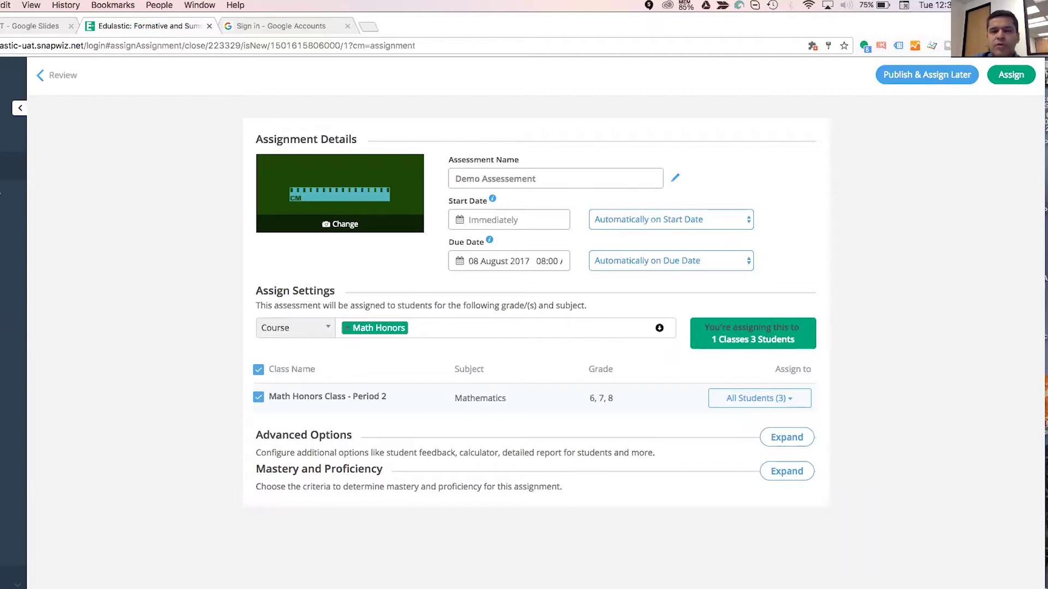
{"action": "left_click", "coordinate": [787, 438]}
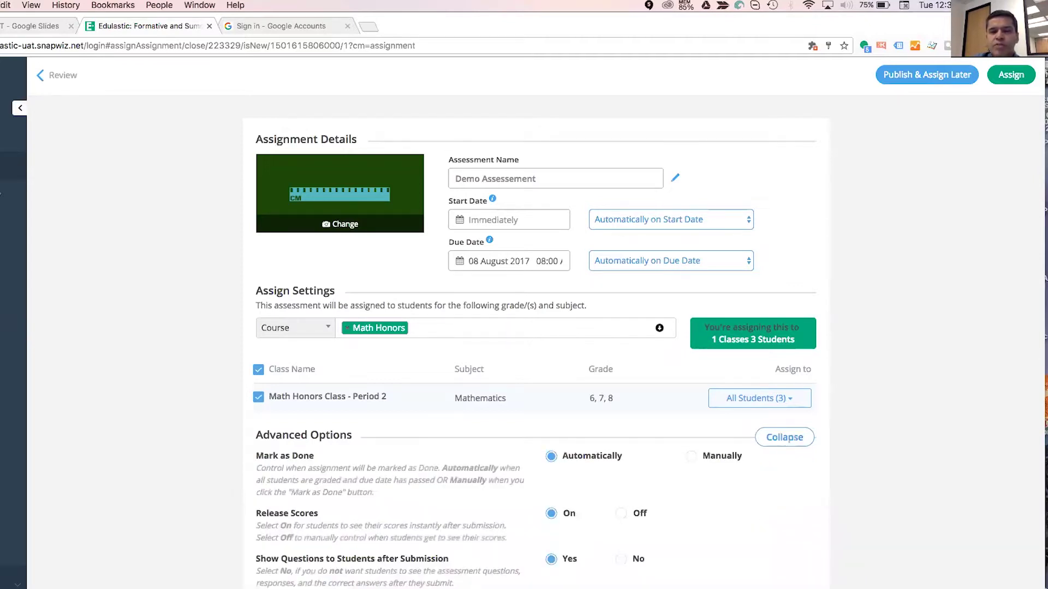
{"action": "scroll", "coordinate": [536, 343], "scroll_direction": "down", "scroll_amount": 5}
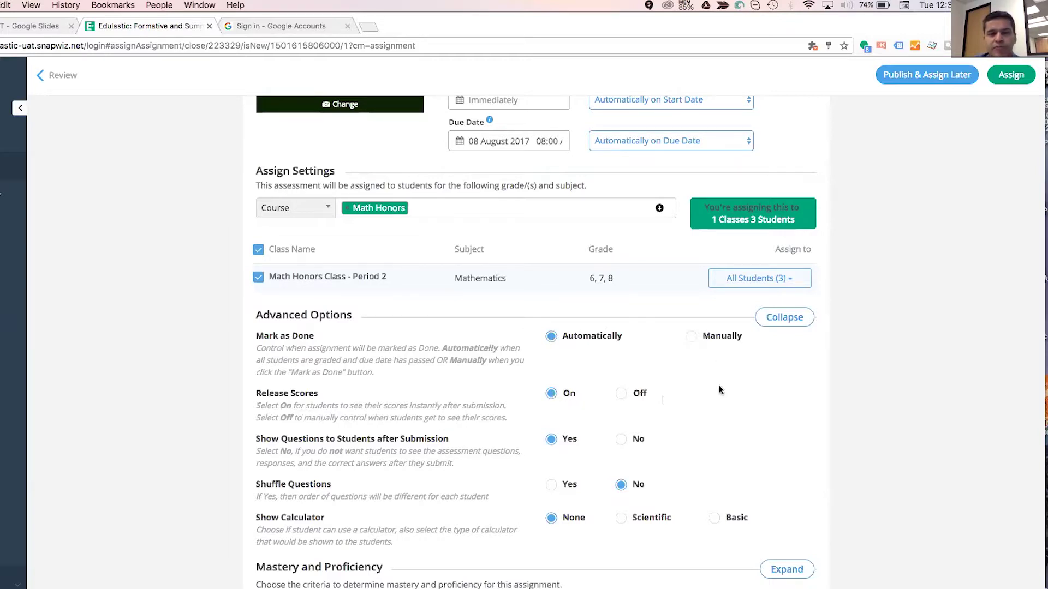
{"action": "scroll", "coordinate": [734, 443], "scroll_direction": "down", "scroll_amount": 2}
{"action": "scroll", "coordinate": [735, 443], "scroll_direction": "up", "scroll_amount": 5}
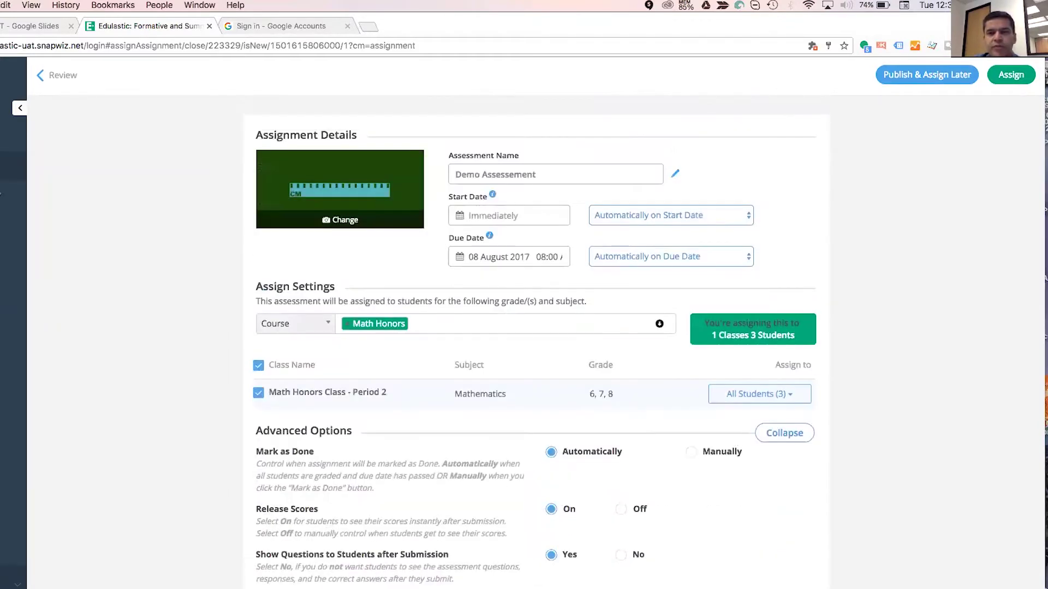
Assign Demo Assessement with sharing unchanged and open its Live Class board showing 0 of 3 submitted.
{"action": "left_click", "coordinate": [1011, 75]}
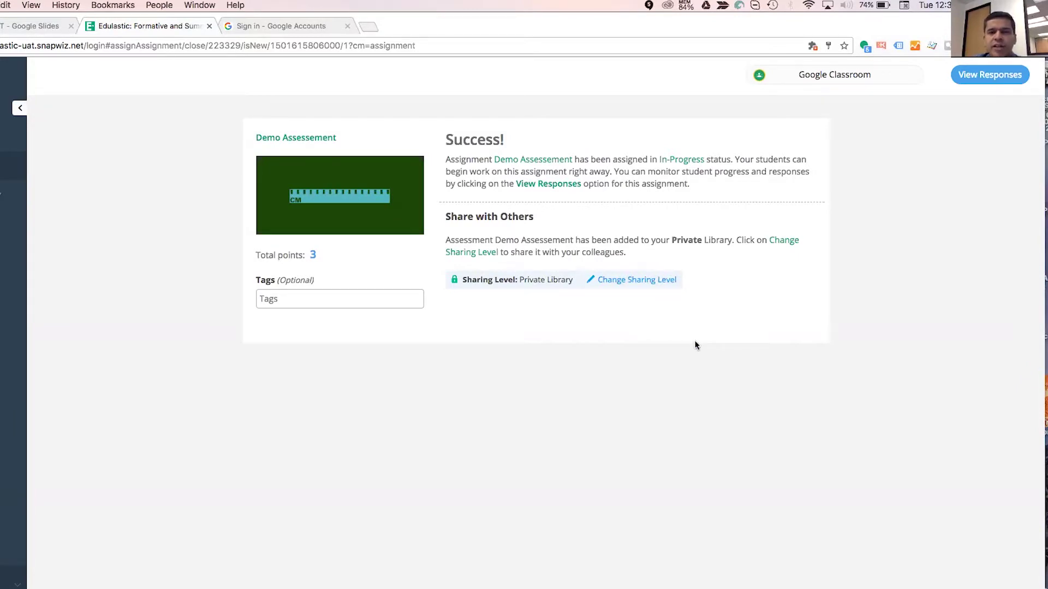
{"action": "left_click", "coordinate": [653, 279]}
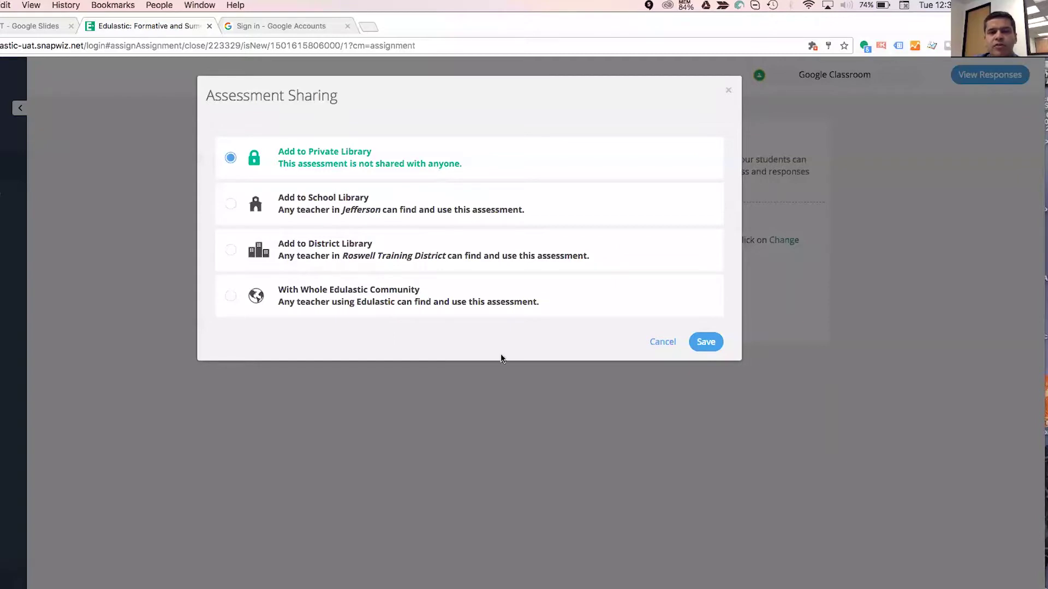
{"action": "left_click", "coordinate": [656, 341]}
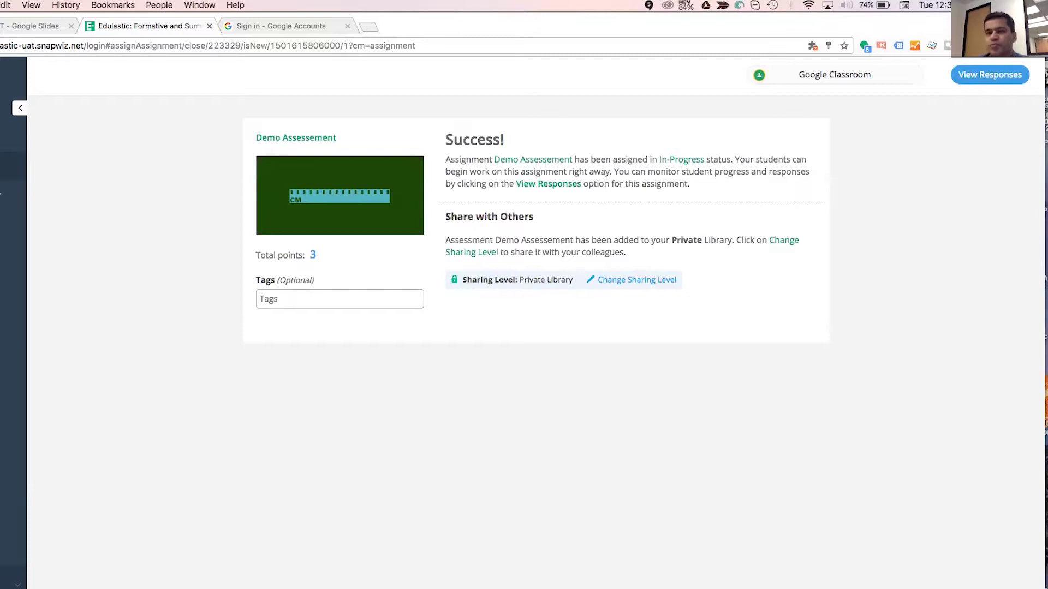
{"action": "left_click", "coordinate": [989, 75]}
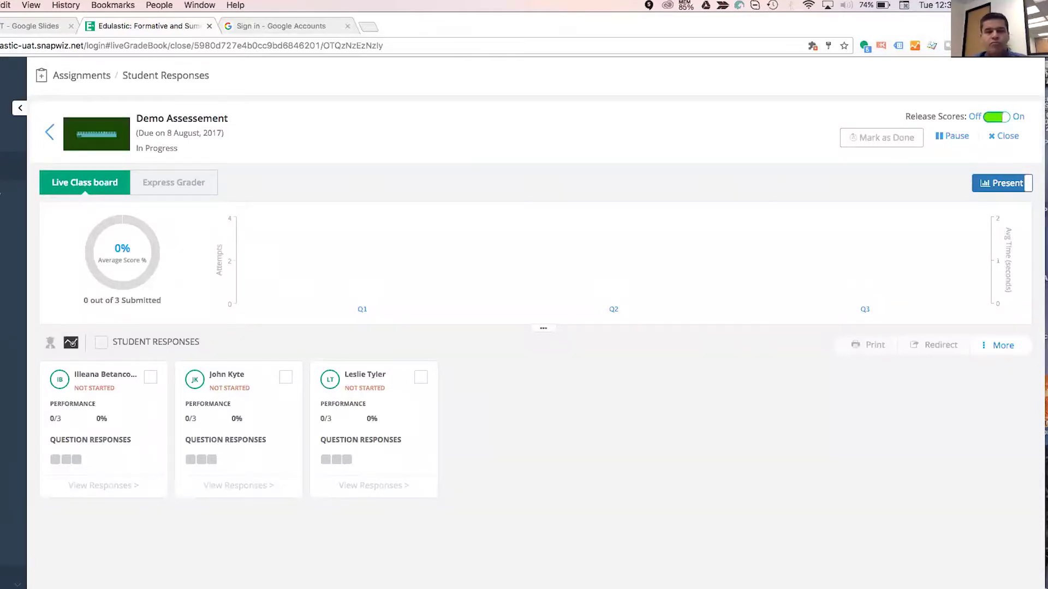
Zoom the browser to 125% and go back to the Math Honors assignments list.
{"action": "key", "text": "super+equal"}
{"action": "key", "text": "super+equal"}
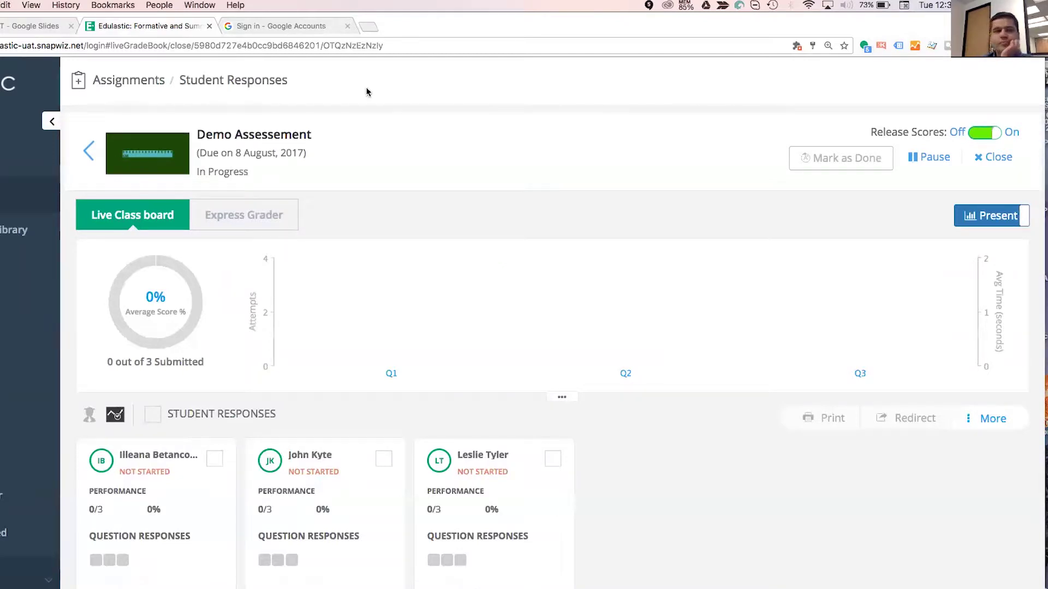
{"action": "left_click", "coordinate": [88, 154]}
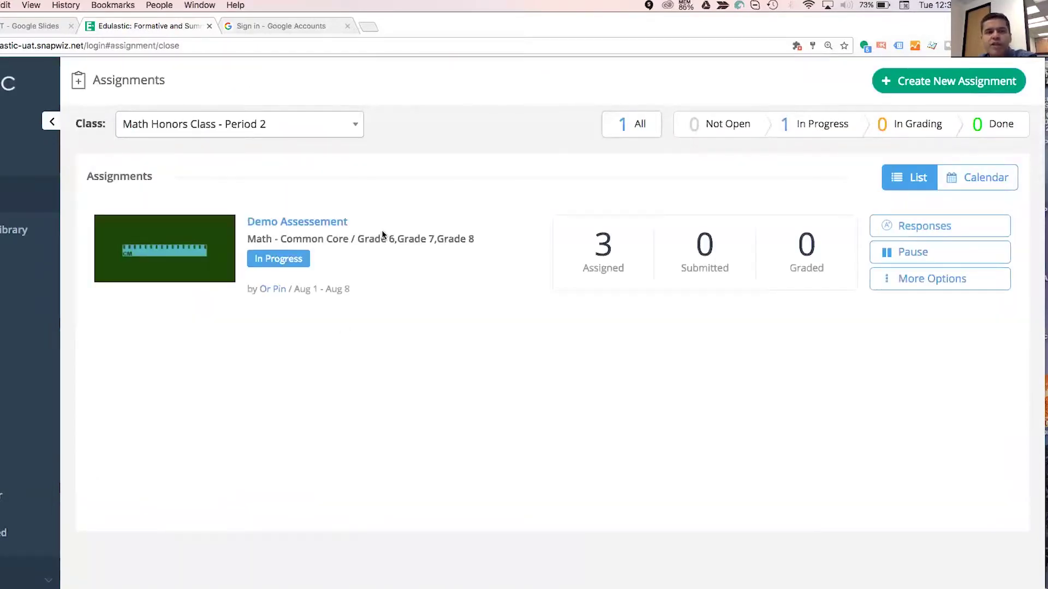
Switch to Math-Period-O, try the To Be Graded and Done filters, and view July 2017's calendar.
{"action": "left_click", "coordinate": [230, 127]}
{"action": "left_click", "coordinate": [203, 203]}
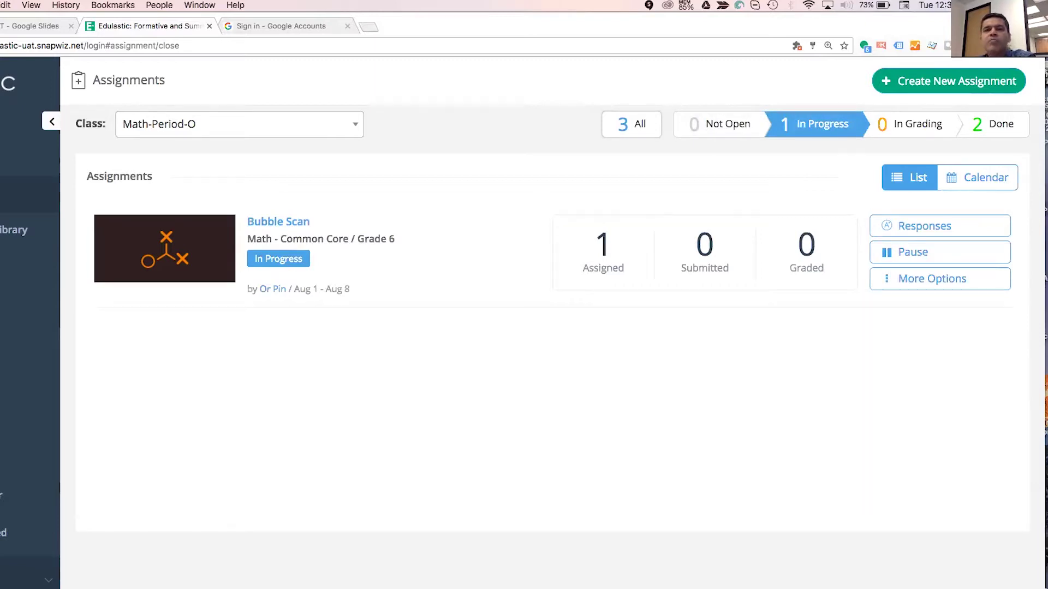
{"action": "left_click", "coordinate": [910, 124]}
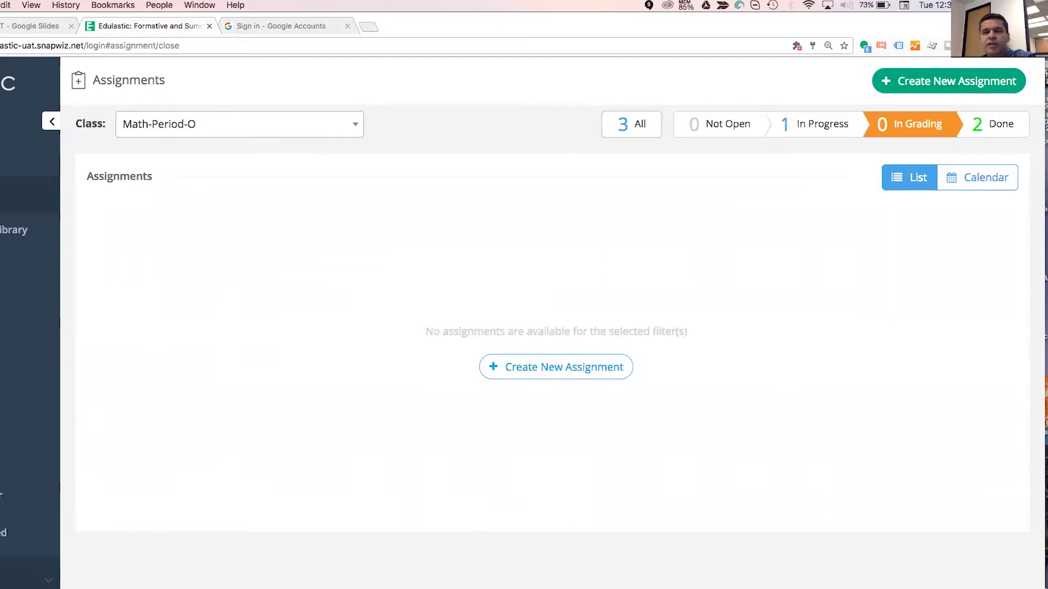
{"action": "left_click", "coordinate": [993, 124]}
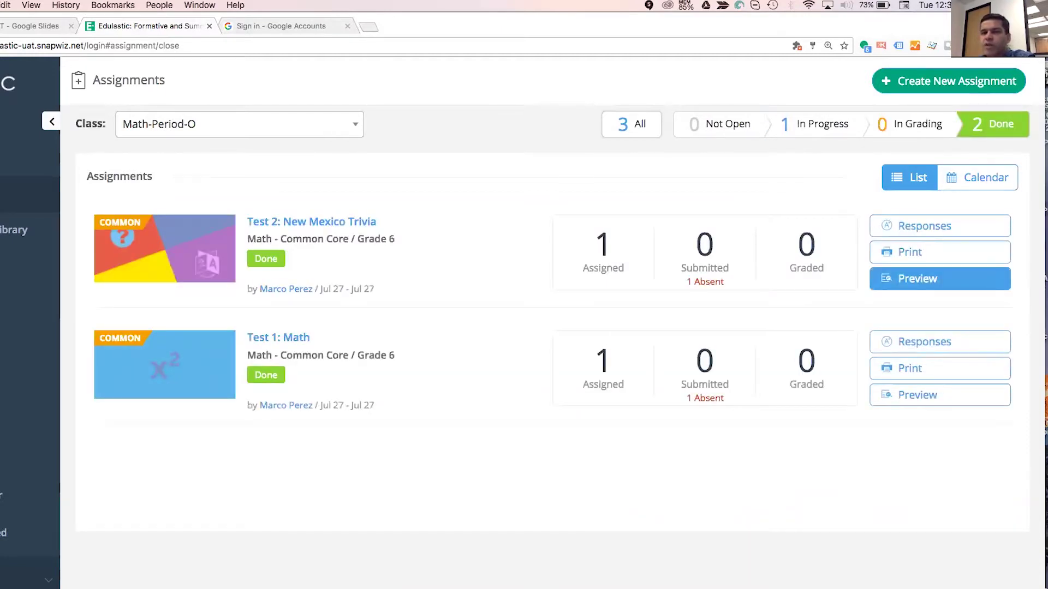
{"action": "left_click", "coordinate": [977, 178]}
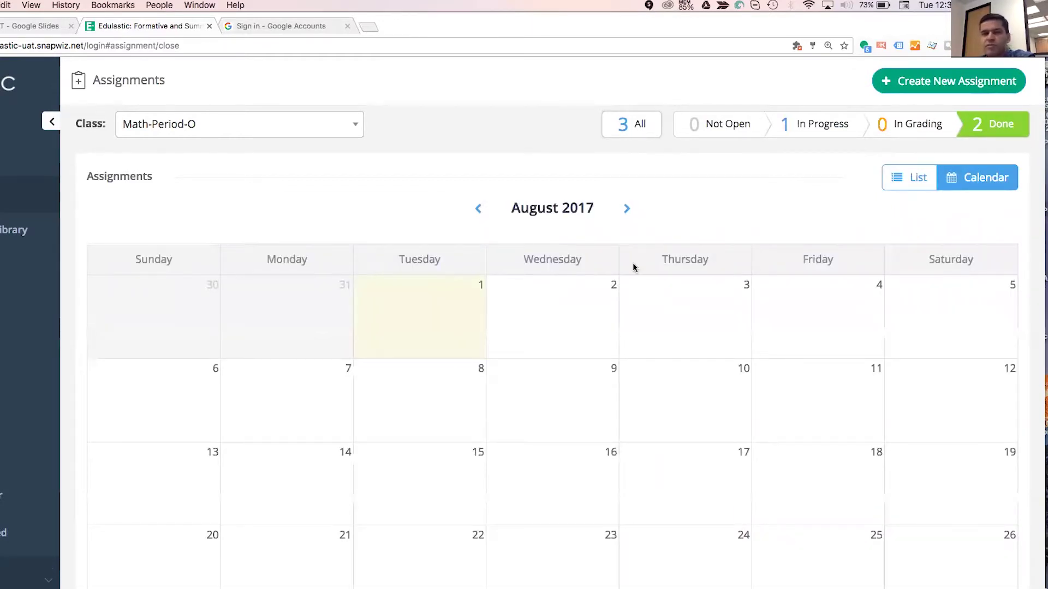
{"action": "left_click", "coordinate": [479, 208]}
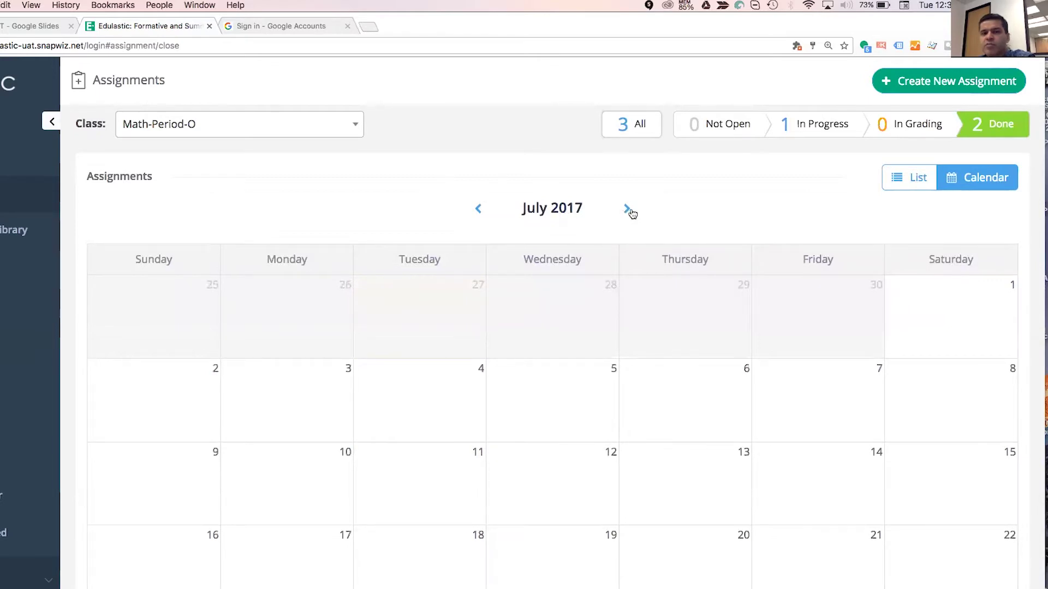
Return to the list view filtered to finished assignments and open Test 1: Math's responses.
{"action": "left_click", "coordinate": [808, 125]}
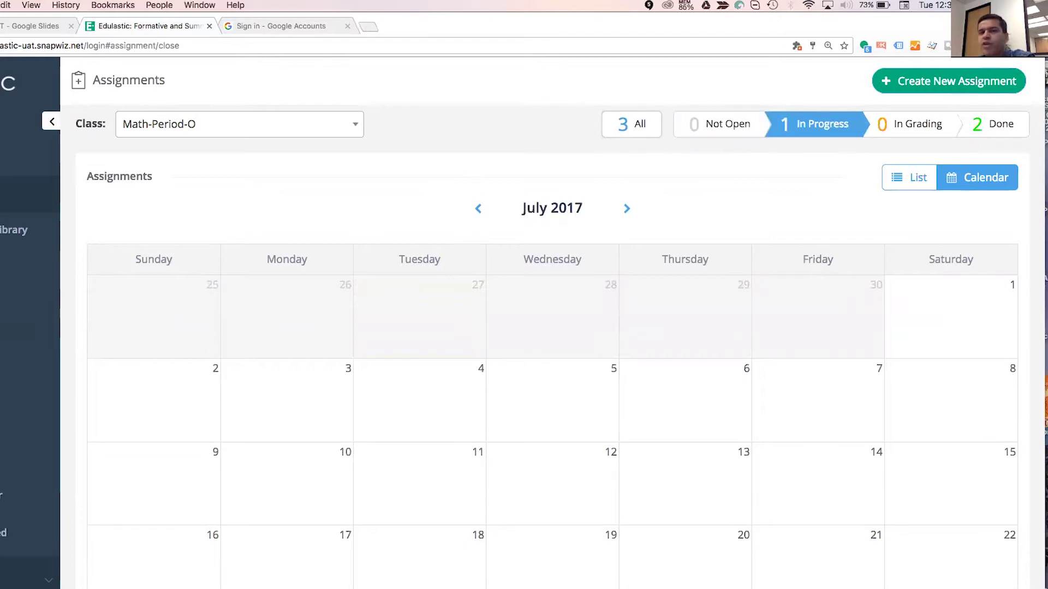
{"action": "left_click", "coordinate": [909, 178]}
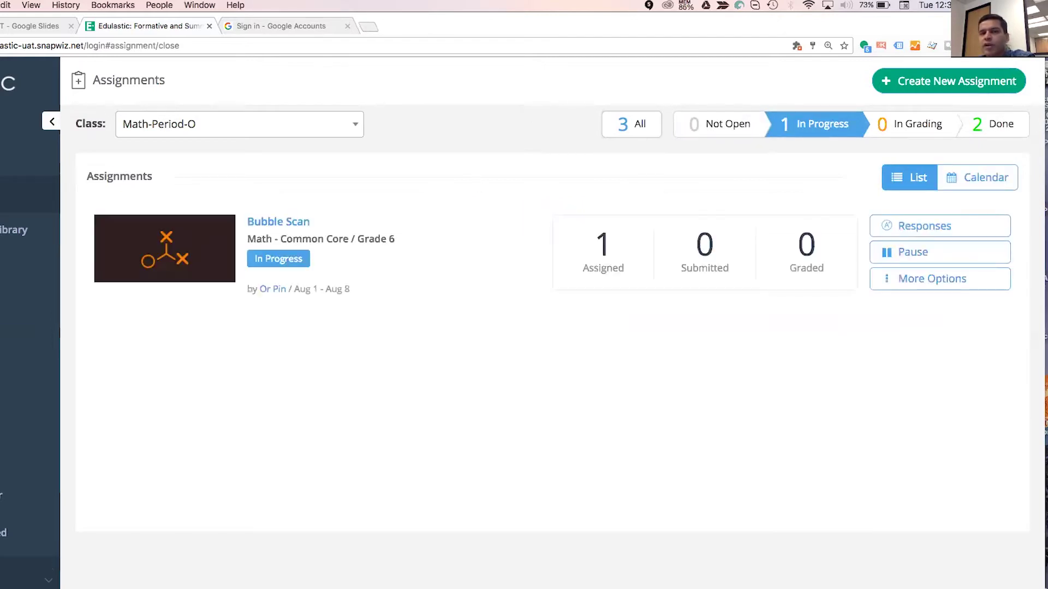
{"action": "left_click", "coordinate": [993, 123]}
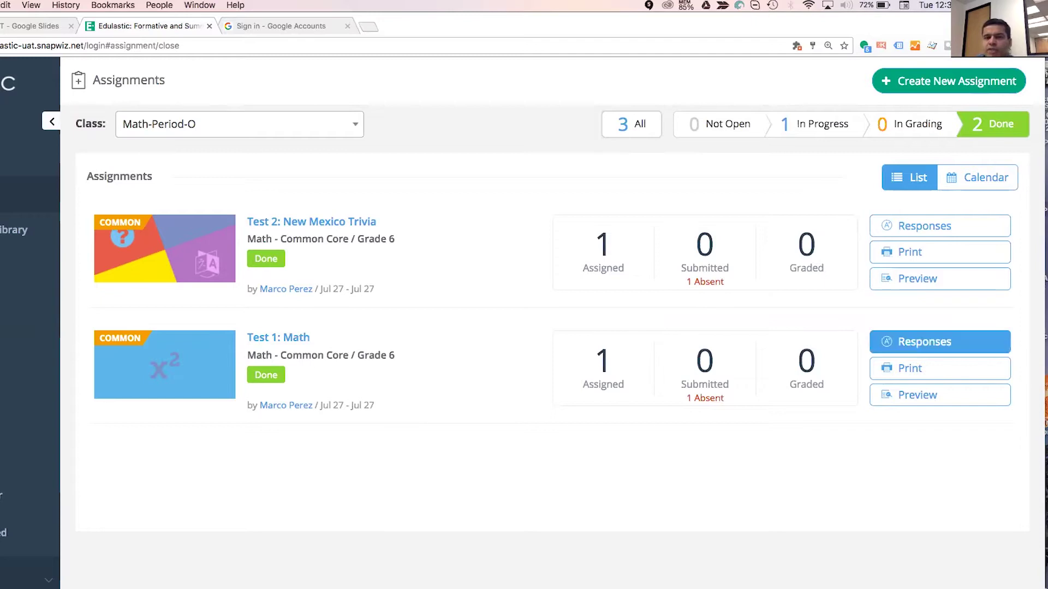
{"action": "left_click", "coordinate": [924, 342]}
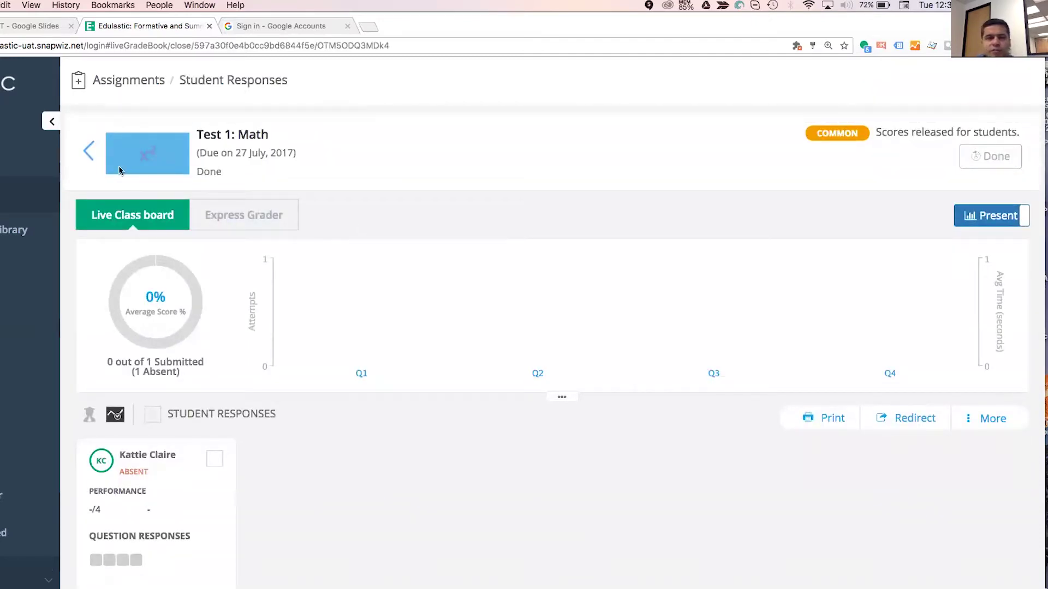
Open Bubble Scan's responses from the In Progress filter, set Release Scores to Off, and go back.
{"action": "left_click", "coordinate": [89, 152]}
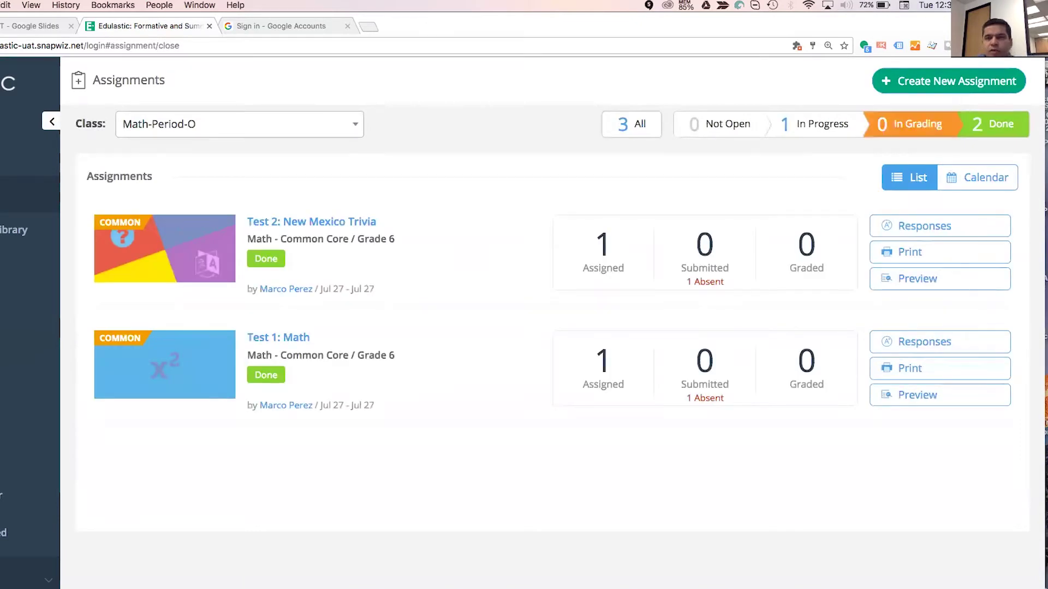
{"action": "left_click", "coordinate": [816, 124]}
{"action": "left_click", "coordinate": [924, 226]}
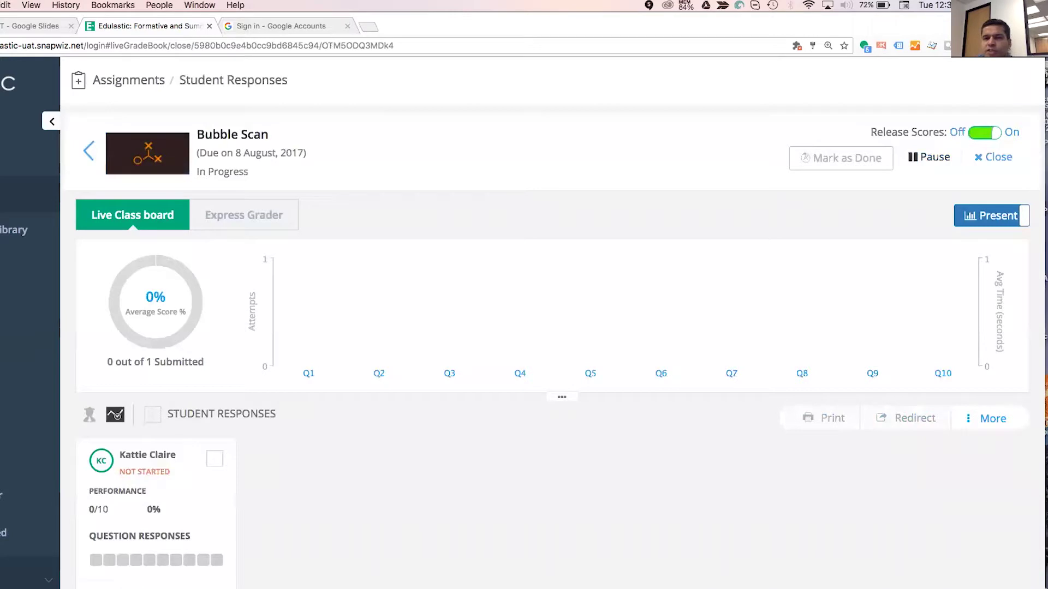
{"action": "left_click", "coordinate": [984, 133]}
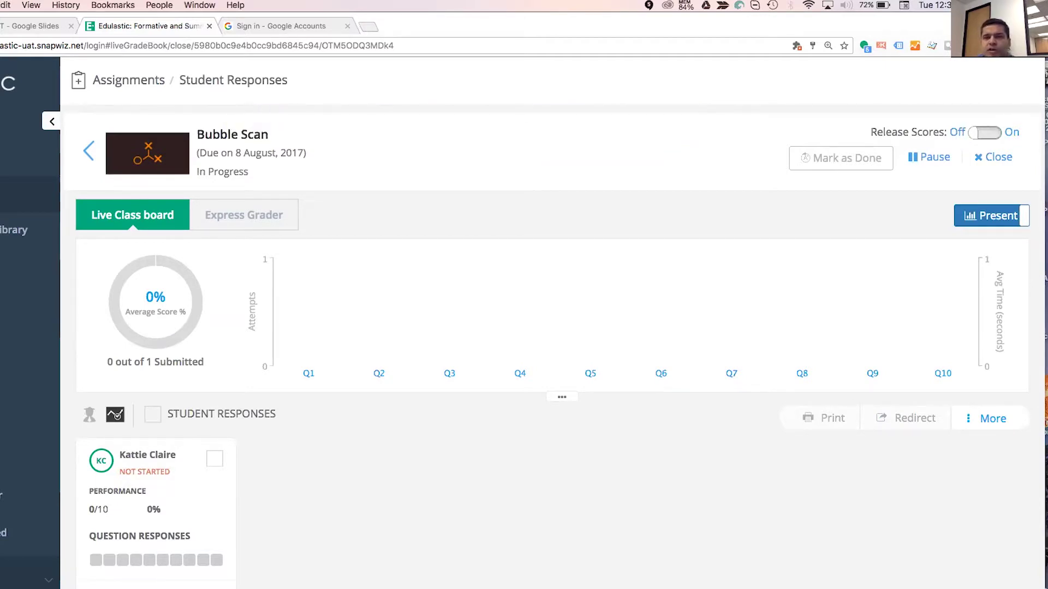
{"action": "left_click", "coordinate": [985, 132]}
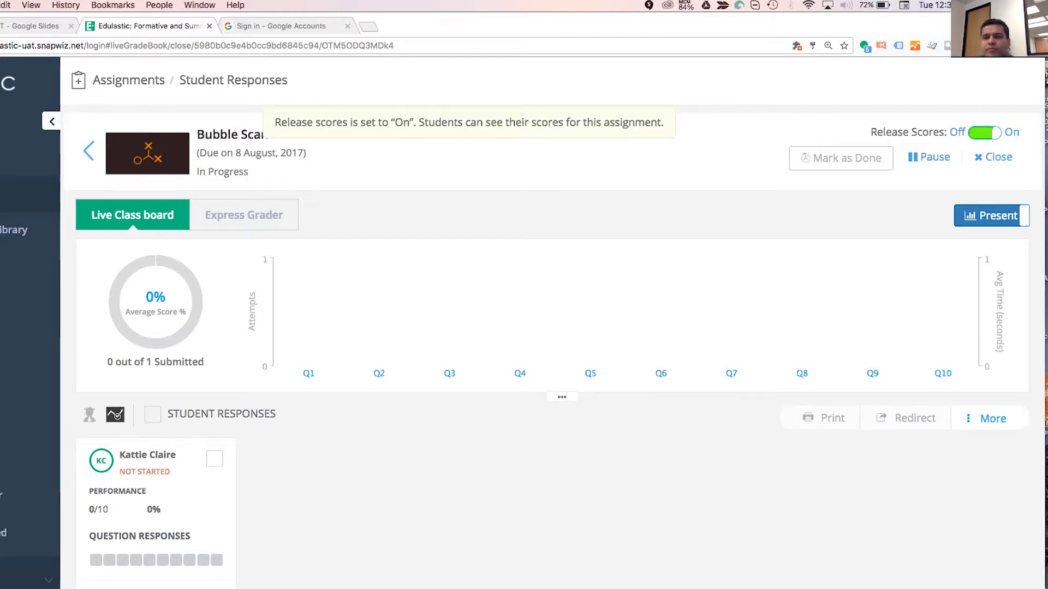
{"action": "left_click", "coordinate": [984, 133]}
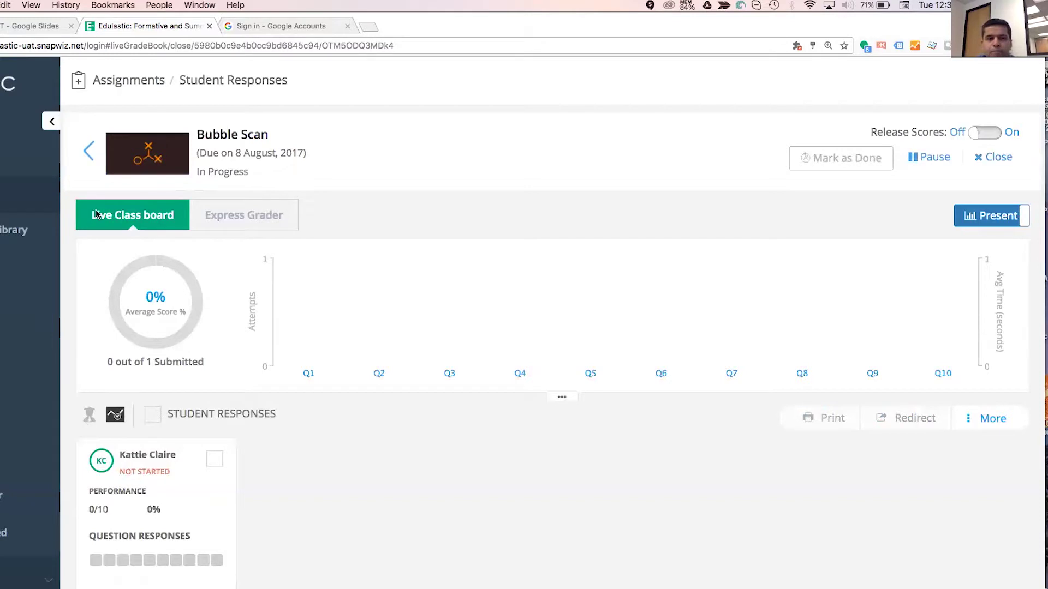
{"action": "left_click", "coordinate": [90, 153]}
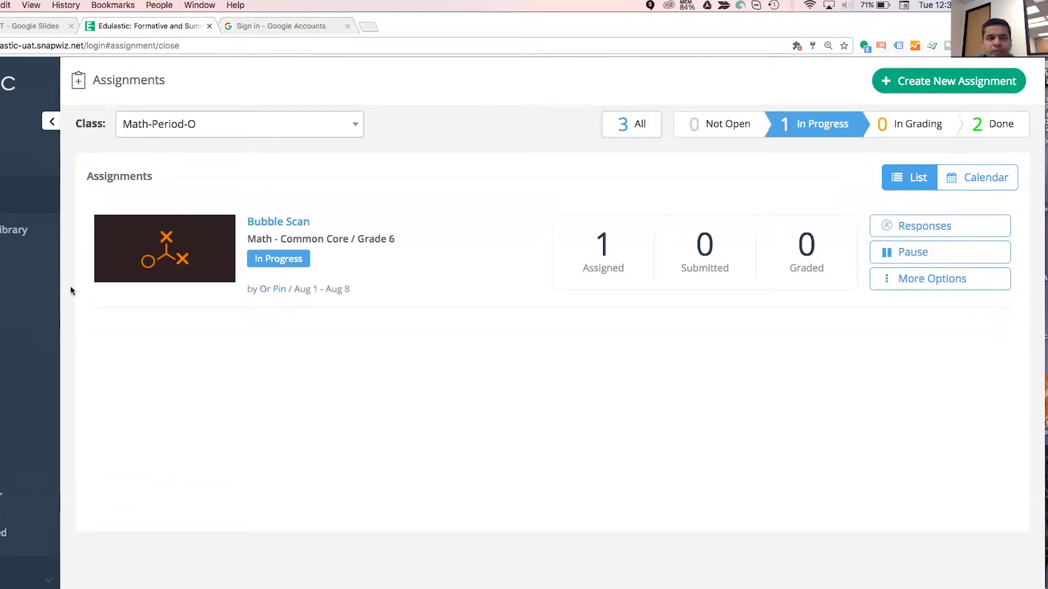
Start a new assessment with its default name and open the question bank.
{"action": "left_click", "coordinate": [948, 81]}
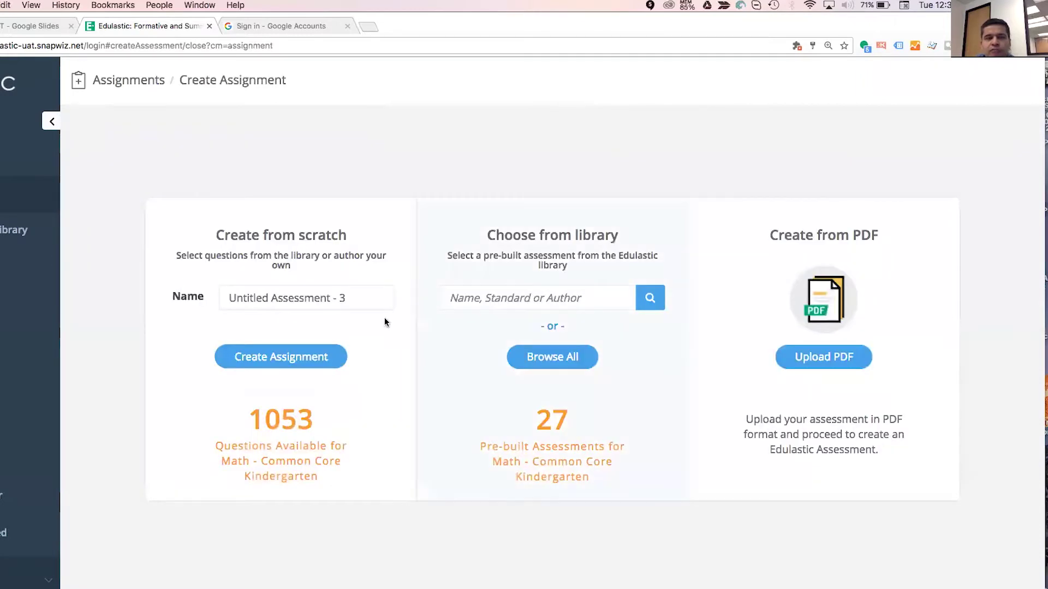
{"action": "left_click", "coordinate": [367, 298]}
{"action": "left_click", "coordinate": [314, 358]}
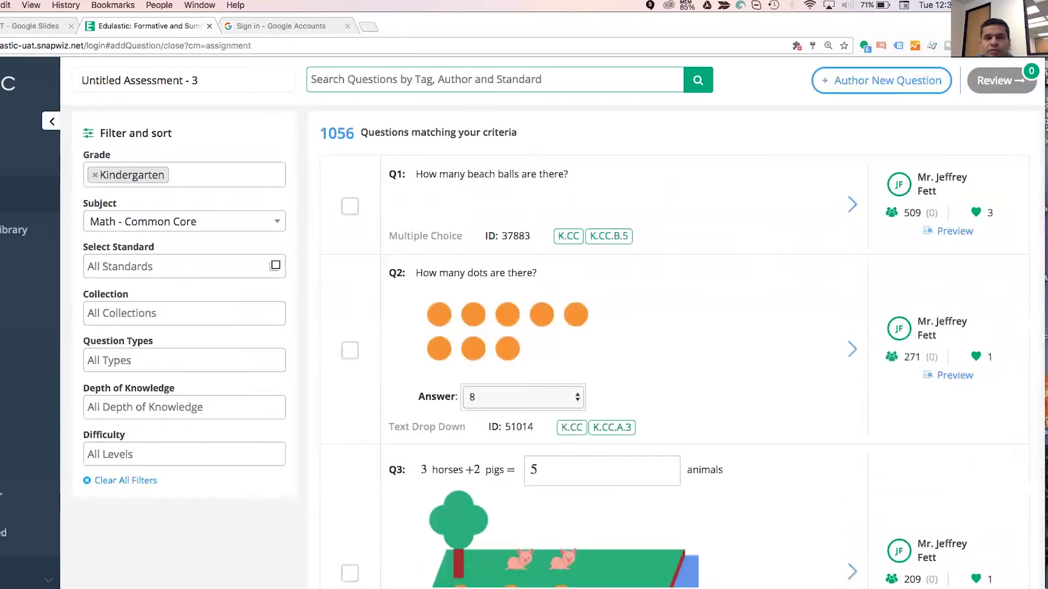
Author a new Math Tech Enhanced Drawing Response question, then show the Drawing Response slide.
{"action": "left_click", "coordinate": [882, 80]}
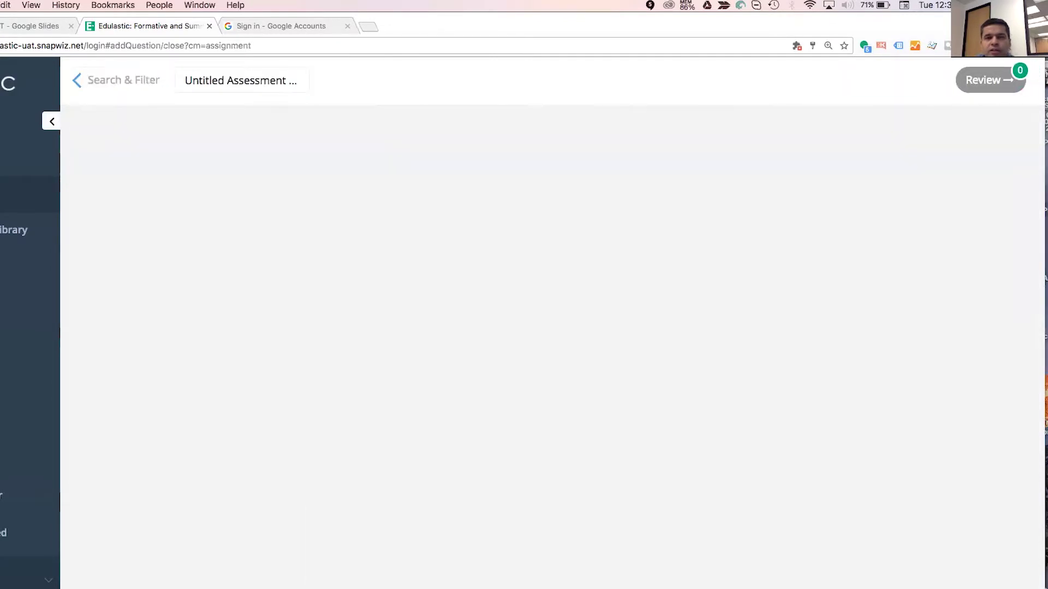
{"action": "left_click", "coordinate": [321, 175]}
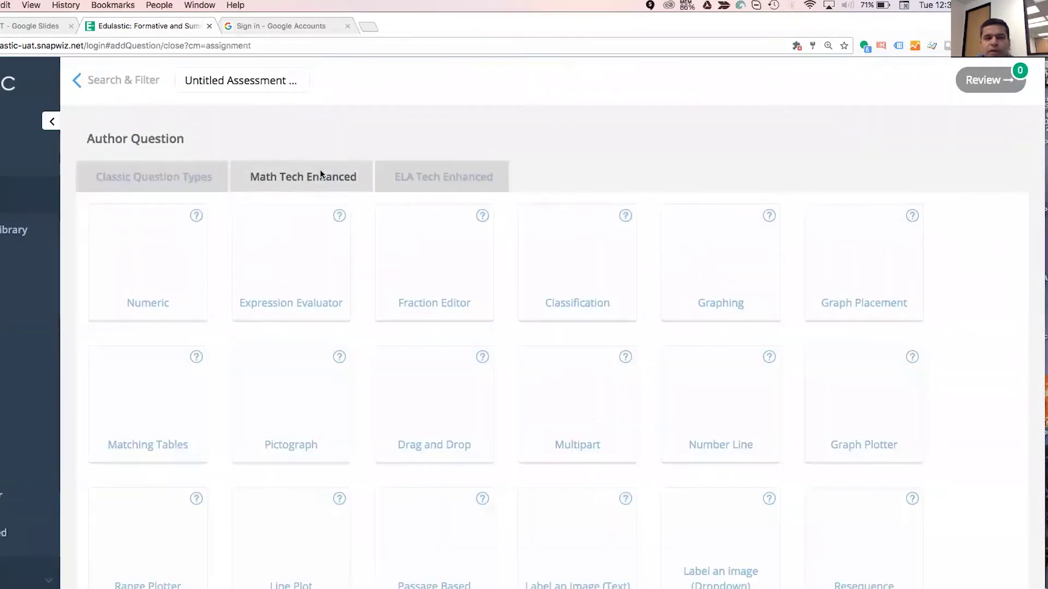
{"action": "scroll", "coordinate": [485, 405], "scroll_direction": "down", "scroll_amount": 1}
{"action": "scroll", "coordinate": [484, 405], "scroll_direction": "down", "scroll_amount": 4}
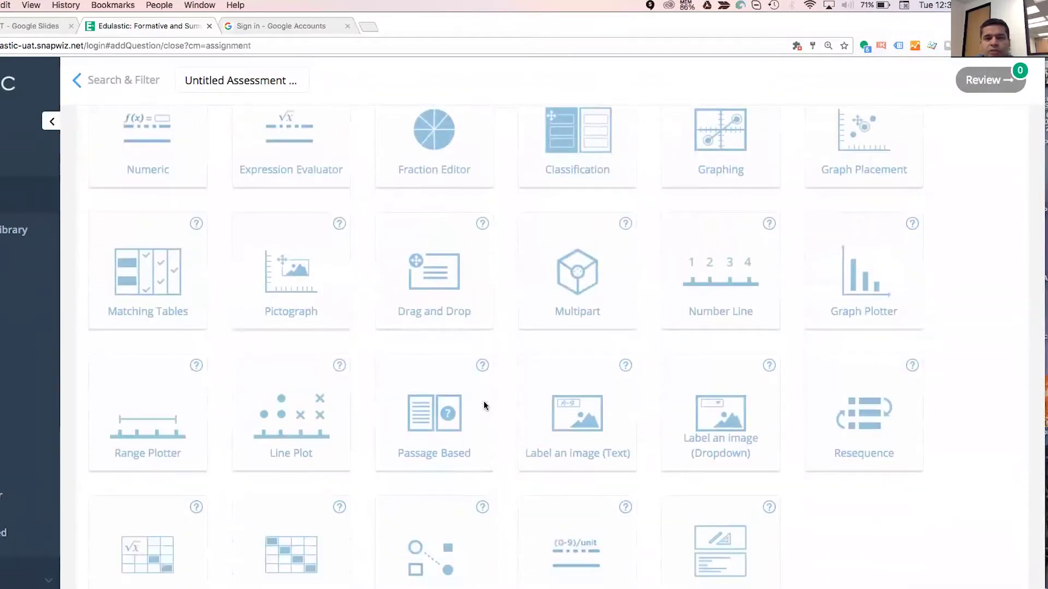
{"action": "scroll", "coordinate": [524, 431], "scroll_direction": "down", "scroll_amount": 2}
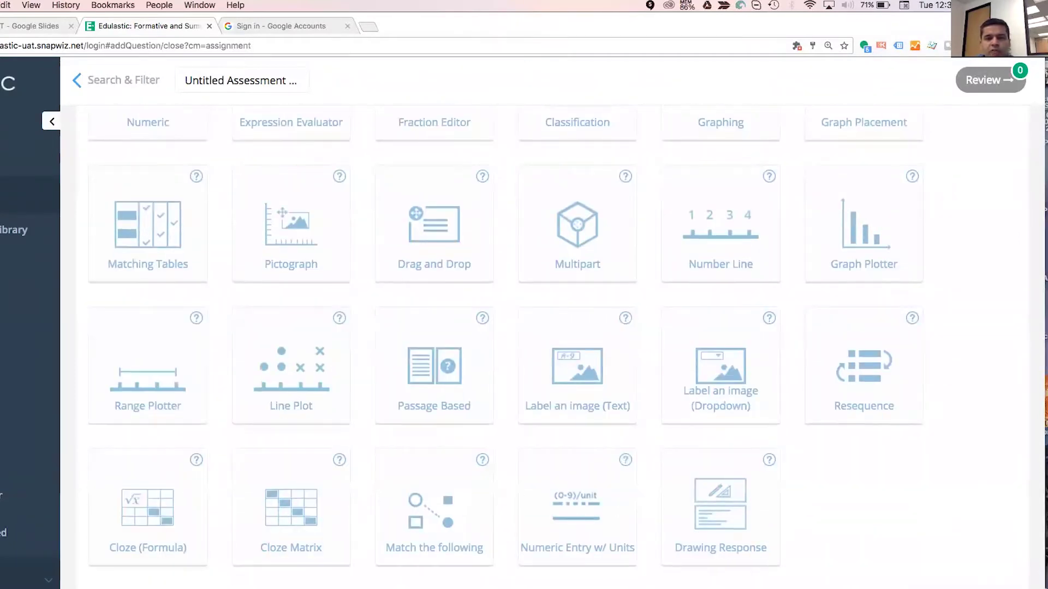
{"action": "left_click", "coordinate": [721, 504]}
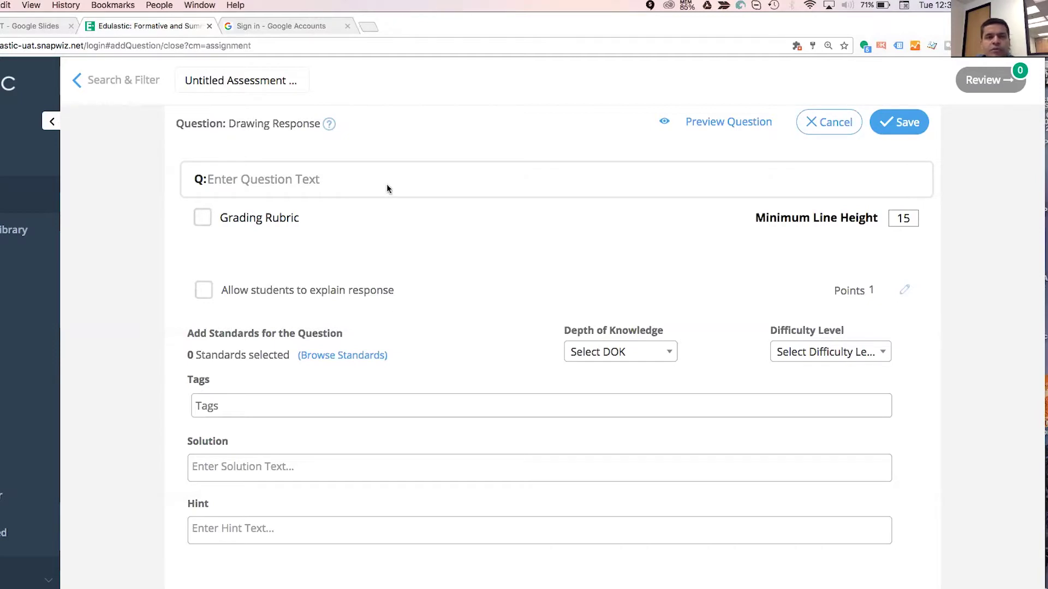
{"action": "left_click", "coordinate": [25, 27]}
{"action": "key", "text": "Down"}
{"action": "key", "text": "Down"}
{"action": "key", "text": "Down"}
{"action": "key", "text": "Down"}
{"action": "key", "text": "Down"}
{"action": "key", "text": "Down"}
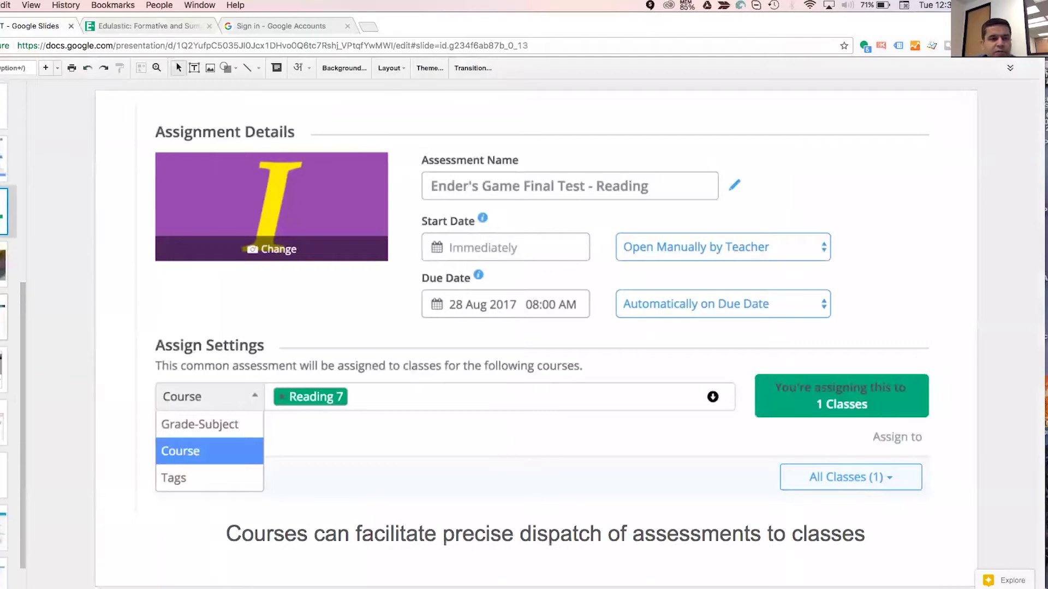
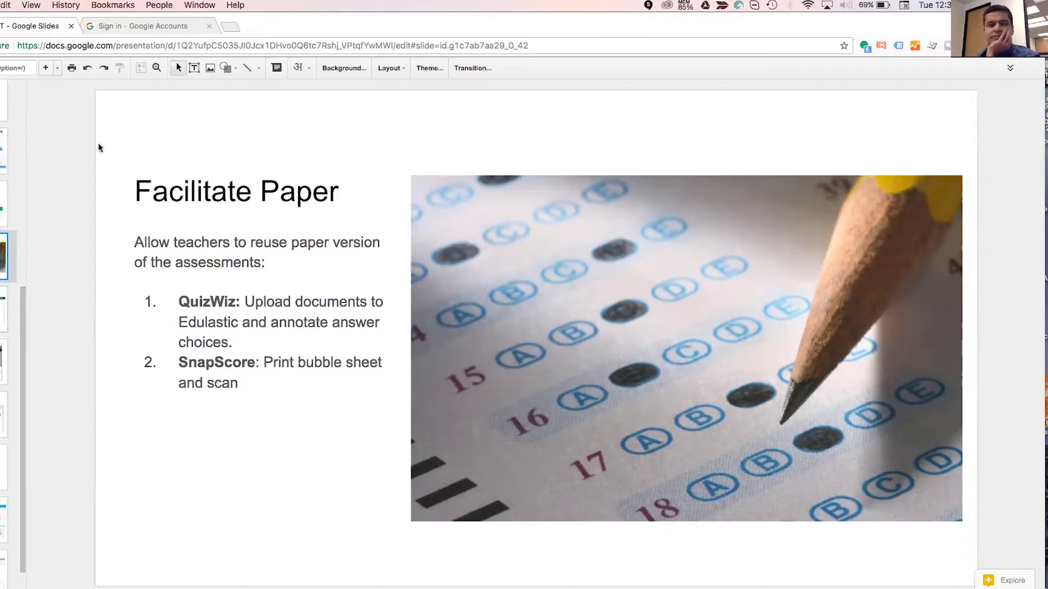
Finish the Facilitate Paper slide on QuizWiz and SnapScore and bring up the browser window list.
{"action": "left_click", "coordinate": [200, 5]}
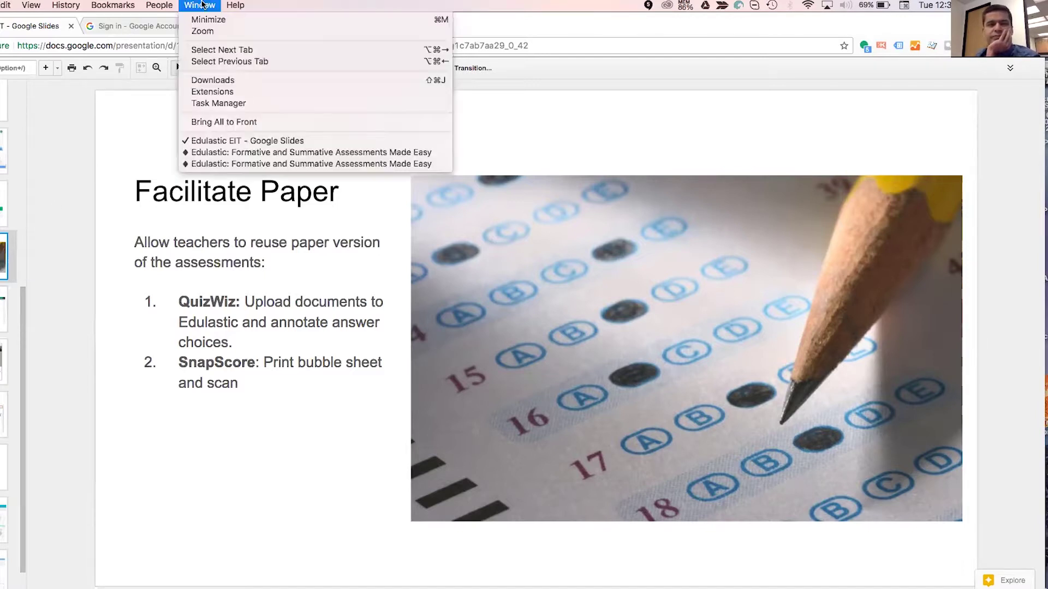
Switch to the Edulastic window, collapse the sidebar, and open the Demo Assessement responses.
{"action": "left_click", "coordinate": [215, 152]}
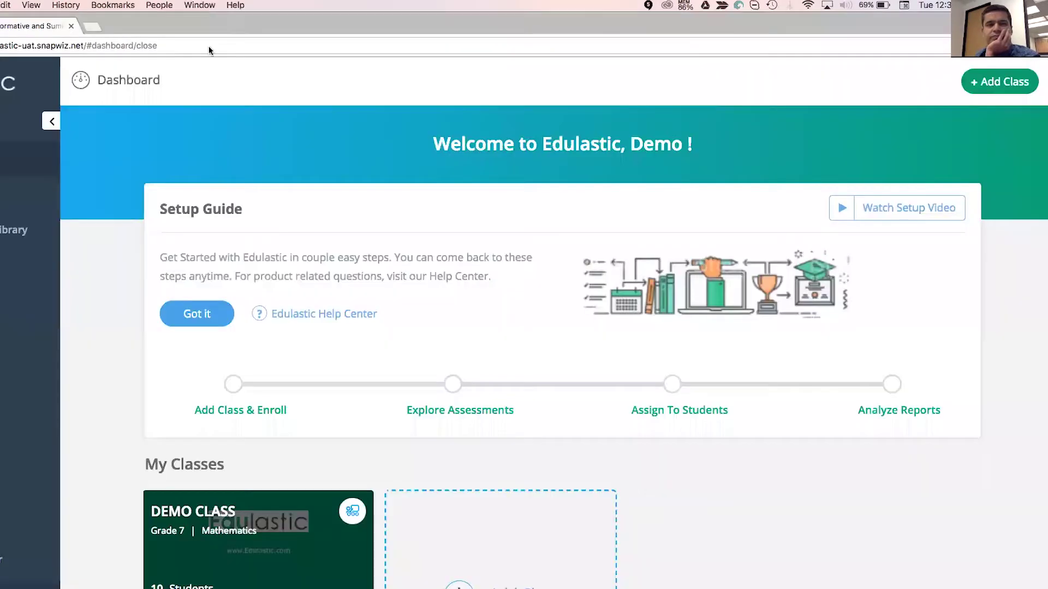
{"action": "left_click", "coordinate": [200, 5]}
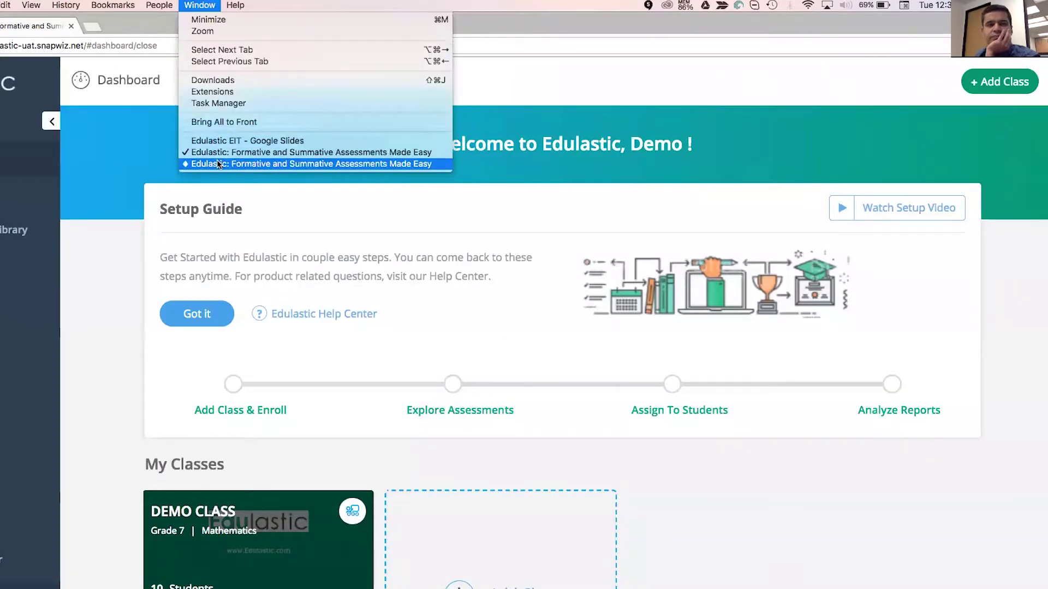
{"action": "left_click", "coordinate": [218, 160]}
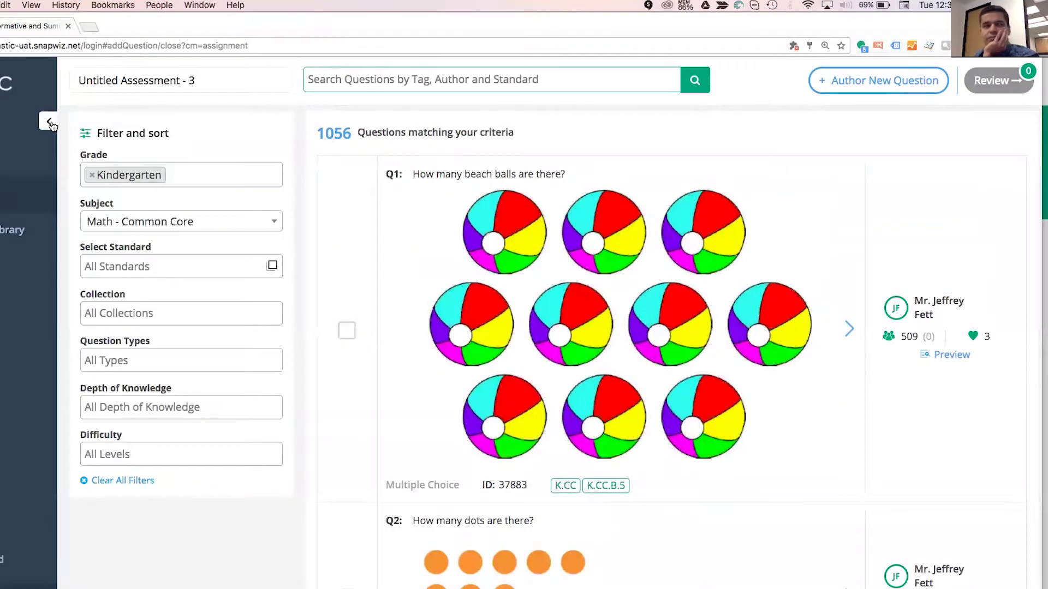
{"action": "left_click", "coordinate": [51, 123]}
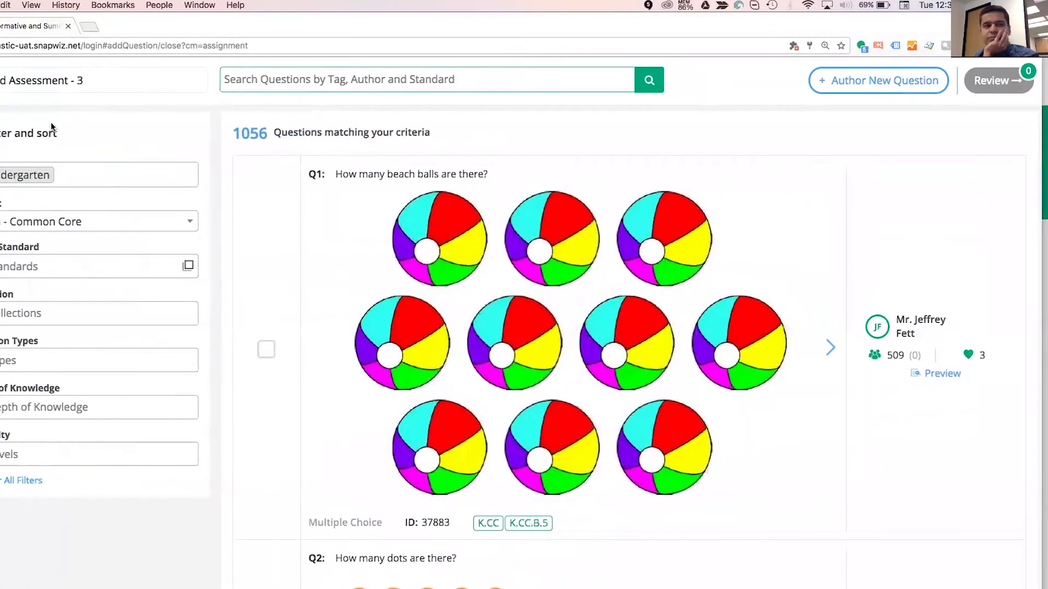
{"action": "left_click", "coordinate": [2, 167]}
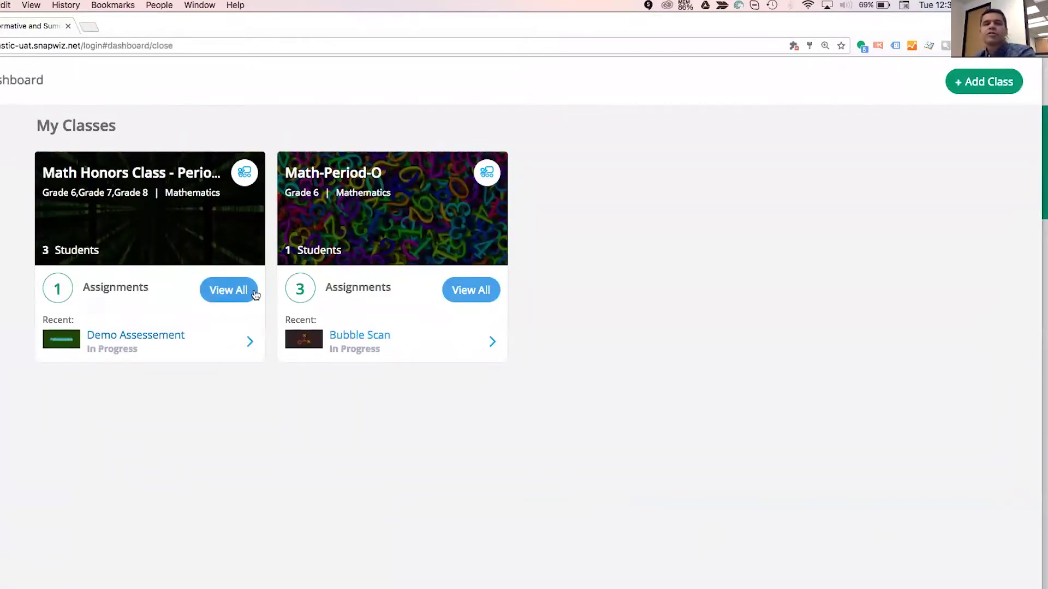
{"action": "left_click", "coordinate": [213, 342]}
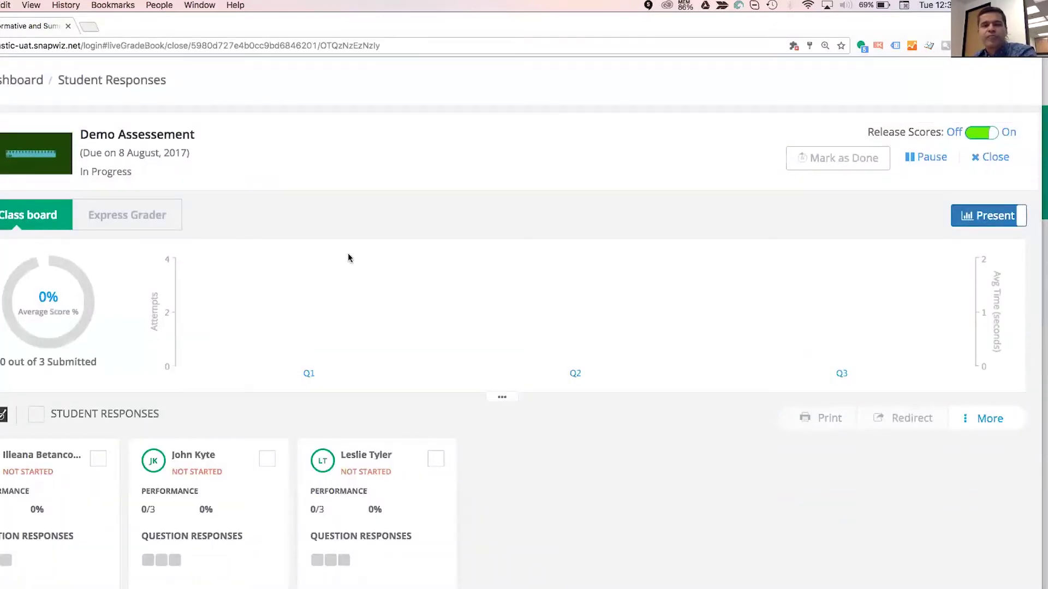
Show Math-Period-O assignments and view responses for Test 2: New Mexico Trivia and Test 1: Math.
{"action": "left_click", "coordinate": [1, 152]}
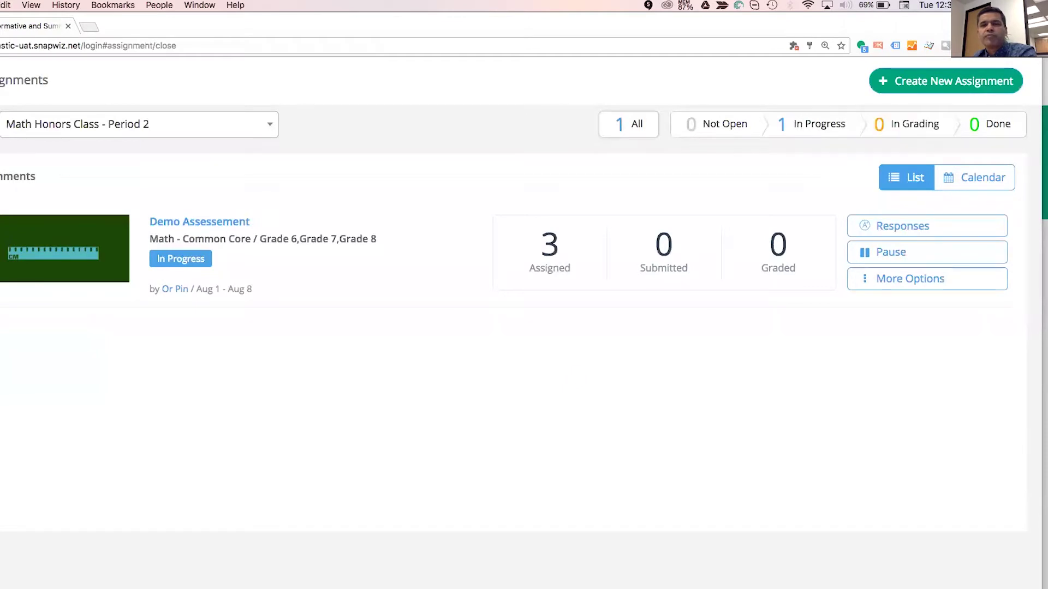
{"action": "left_click", "coordinate": [254, 125]}
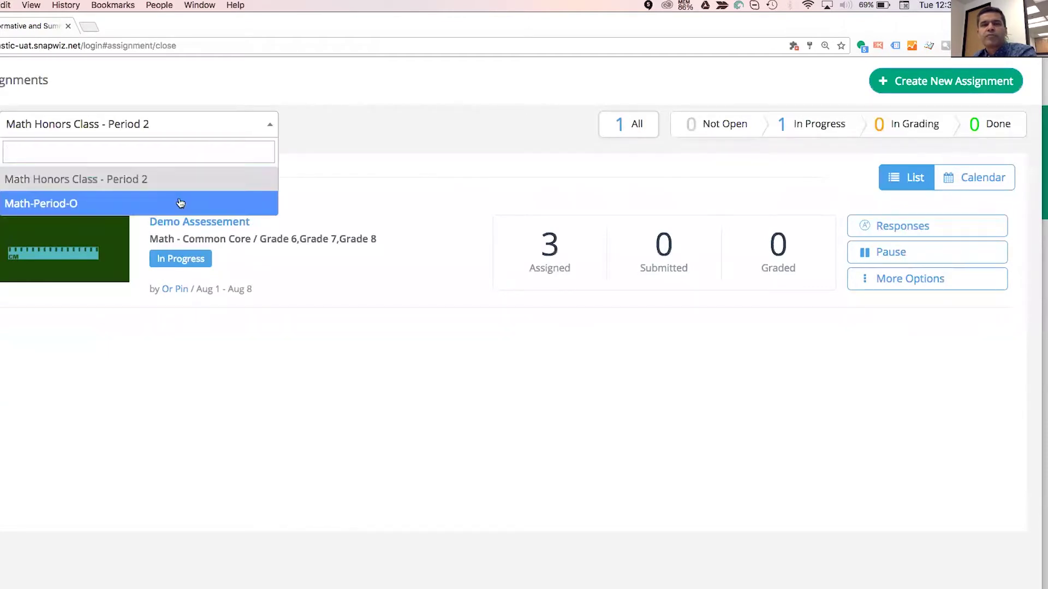
{"action": "left_click", "coordinate": [180, 204]}
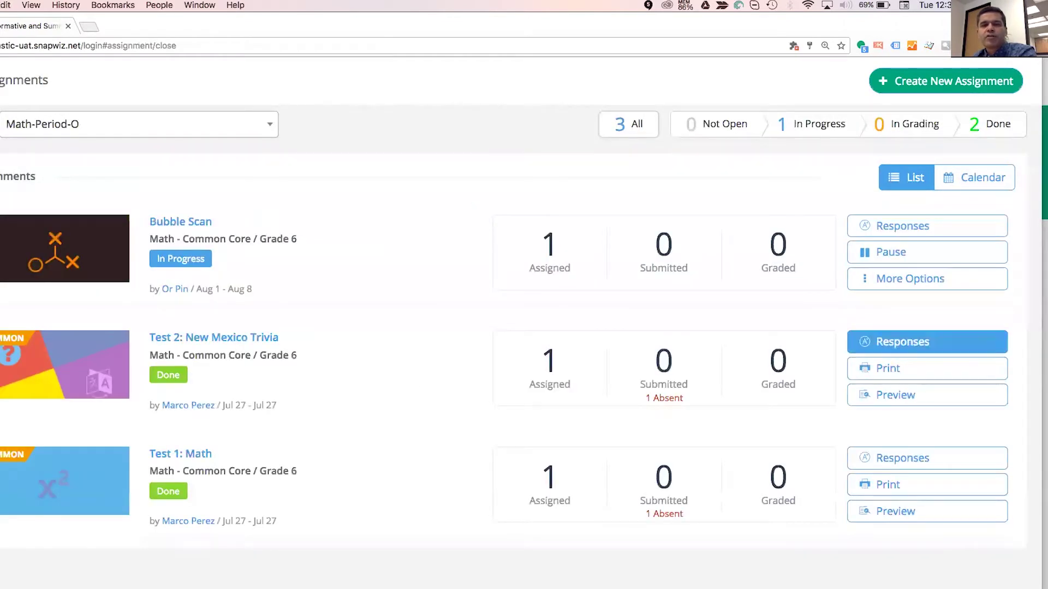
{"action": "left_click", "coordinate": [903, 341]}
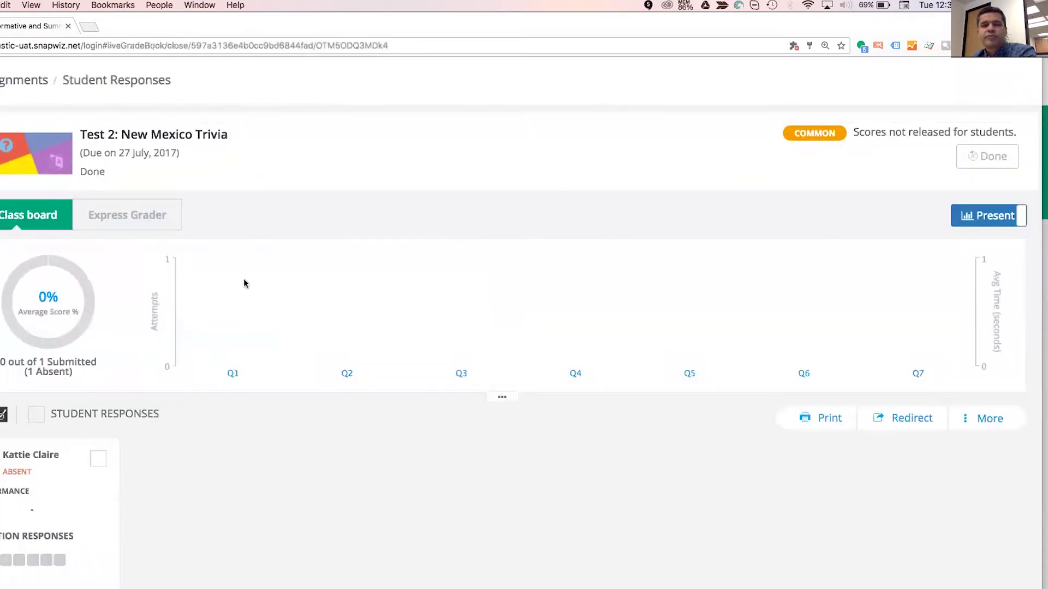
{"action": "left_click", "coordinate": [24, 80]}
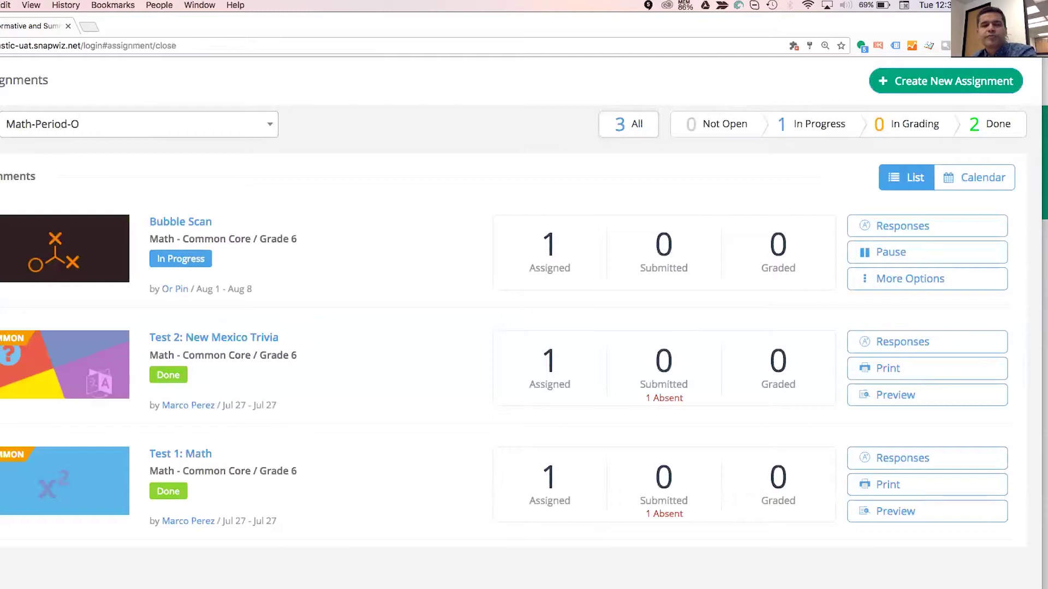
{"action": "left_click", "coordinate": [902, 458]}
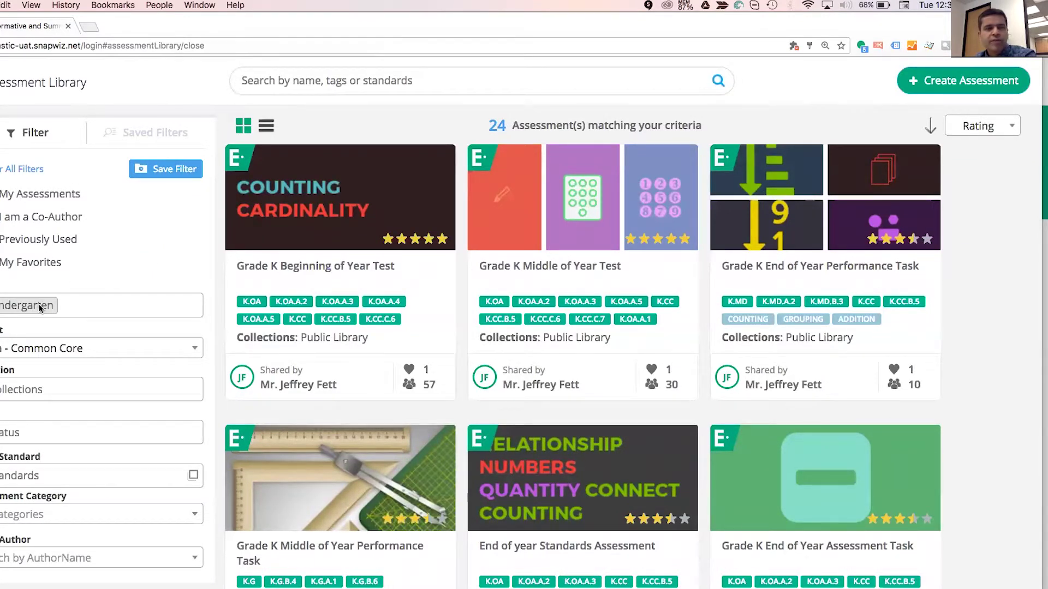
Drop the Kindergarten grade filter and filter the library to My Assessments at Grade 6.
{"action": "left_click", "coordinate": [62, 306]}
{"action": "key", "text": "BackSpace"}
{"action": "left_click", "coordinate": [94, 260]}
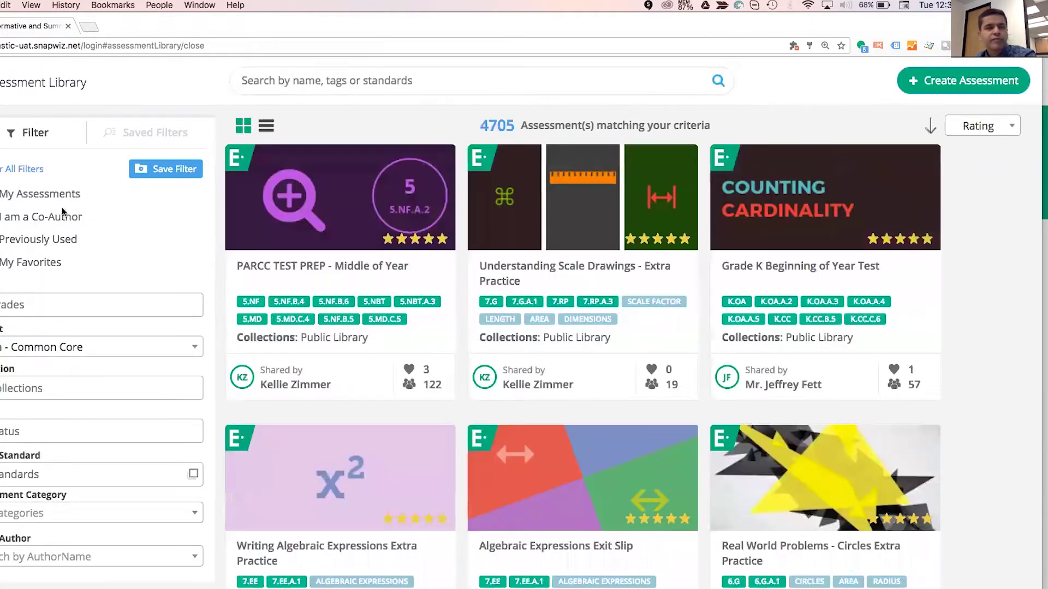
{"action": "left_click", "coordinate": [54, 196]}
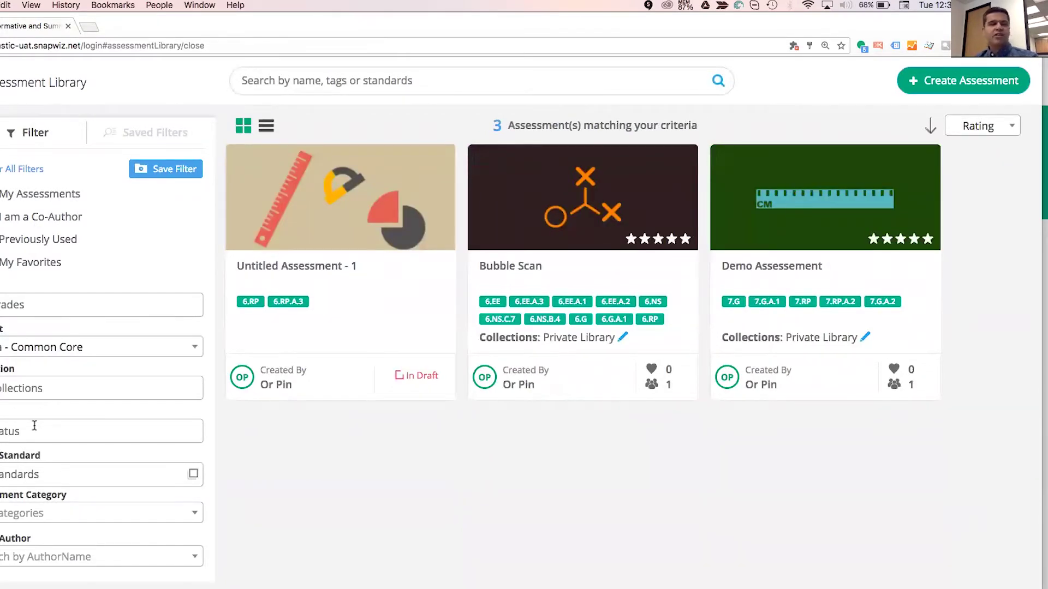
{"action": "left_click", "coordinate": [60, 310]}
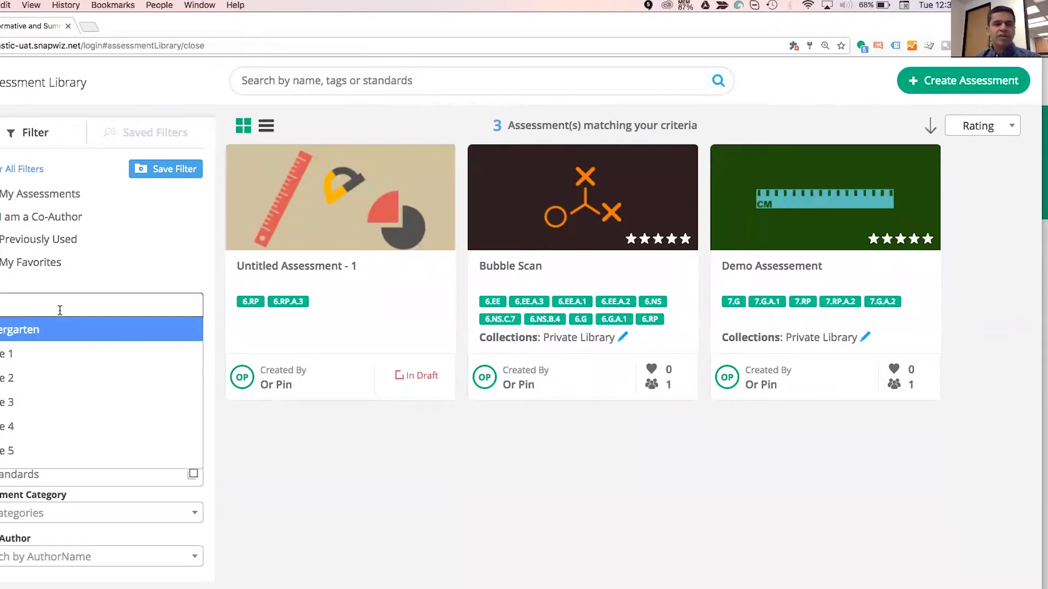
{"action": "scroll", "coordinate": [61, 423], "scroll_direction": "down", "scroll_amount": 2}
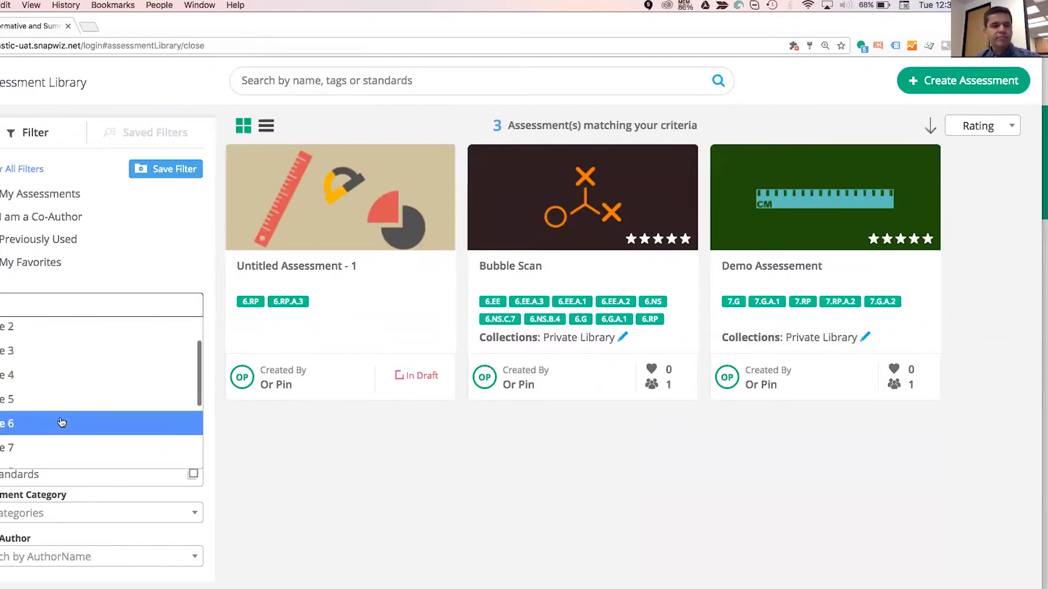
{"action": "left_click", "coordinate": [61, 423]}
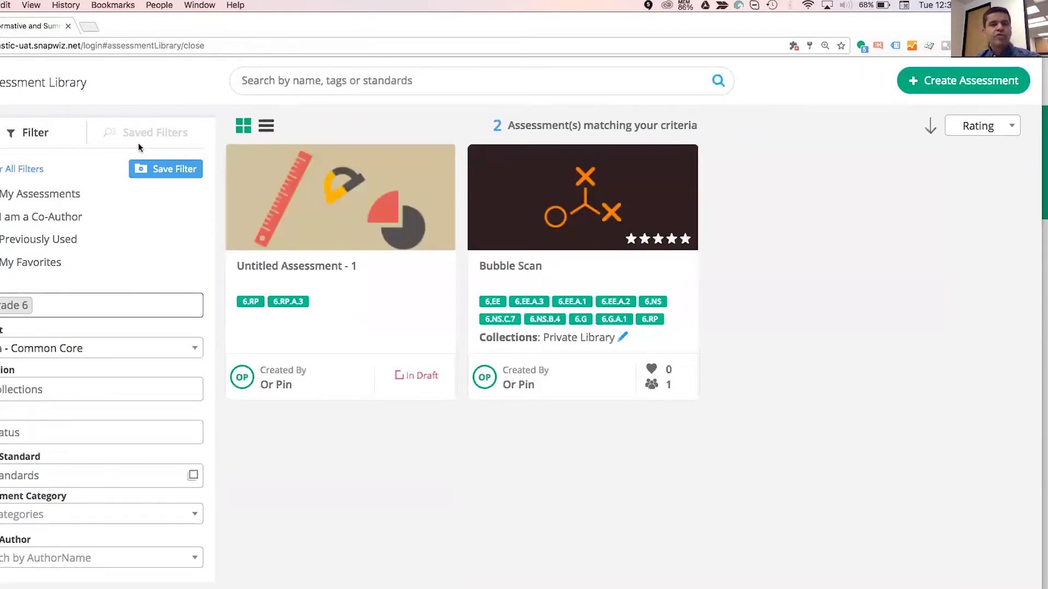
{"action": "left_click", "coordinate": [159, 170]}
Save the current filter under the name 'Grade 6 Math - Mine'.
{"action": "left_click", "coordinate": [142, 201]}
{"action": "type", "text": "Grade"}
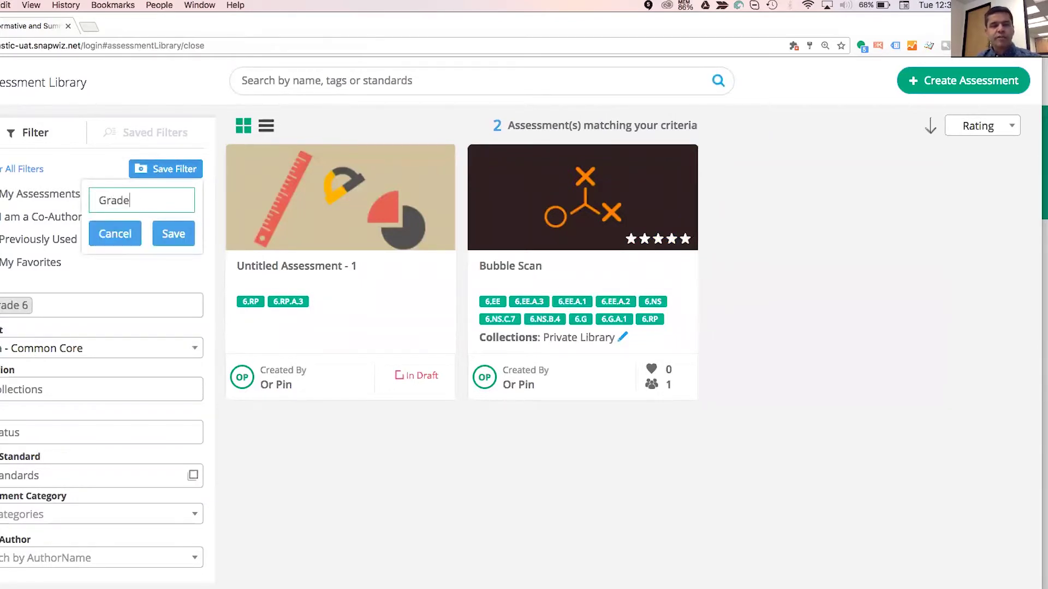
{"action": "type", "text": " 6 Math - "}
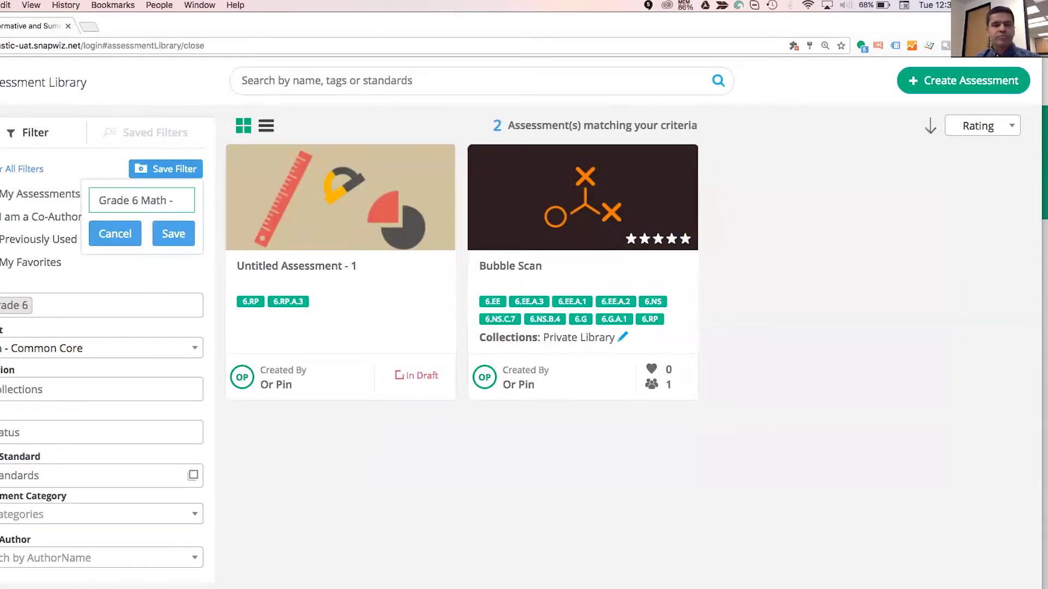
{"action": "type", "text": "Mine"}
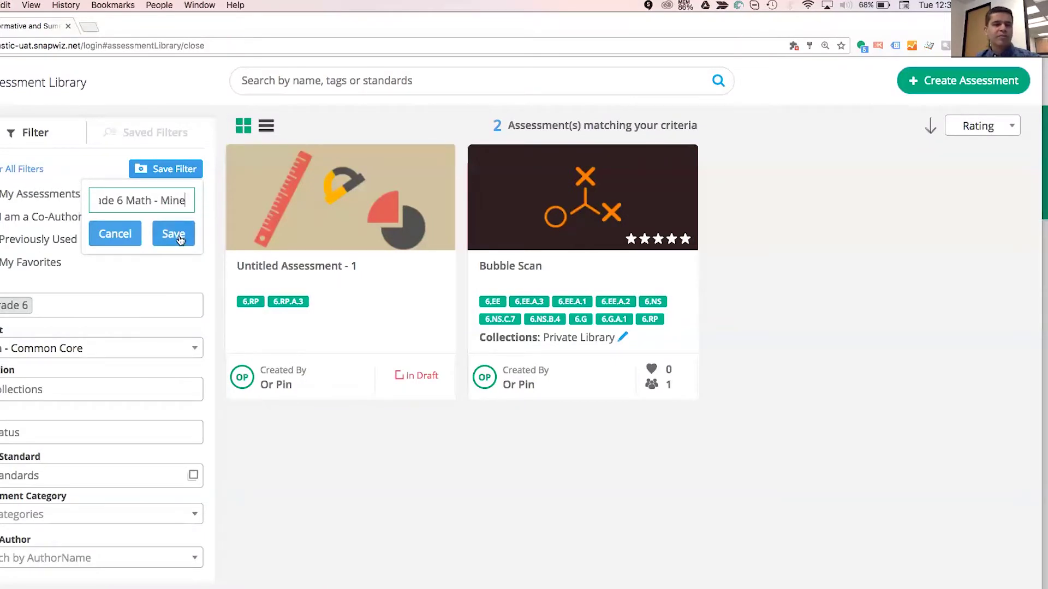
{"action": "left_click", "coordinate": [176, 238]}
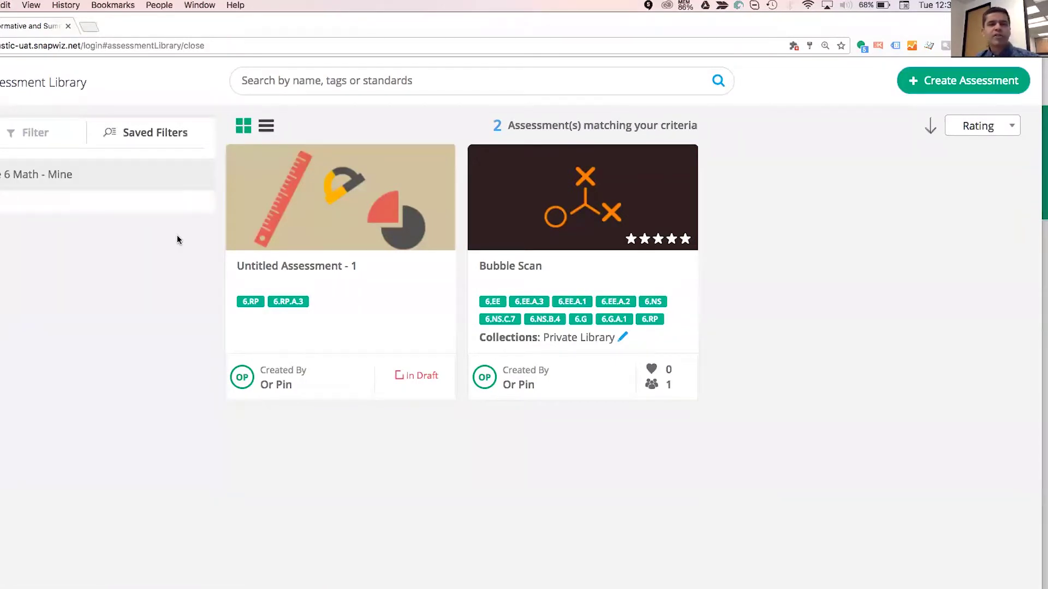
Clear all filters, then reapply the 'Grade 6 Math - Mine' saved filter.
{"action": "mouse_move", "coordinate": [33, 174]}
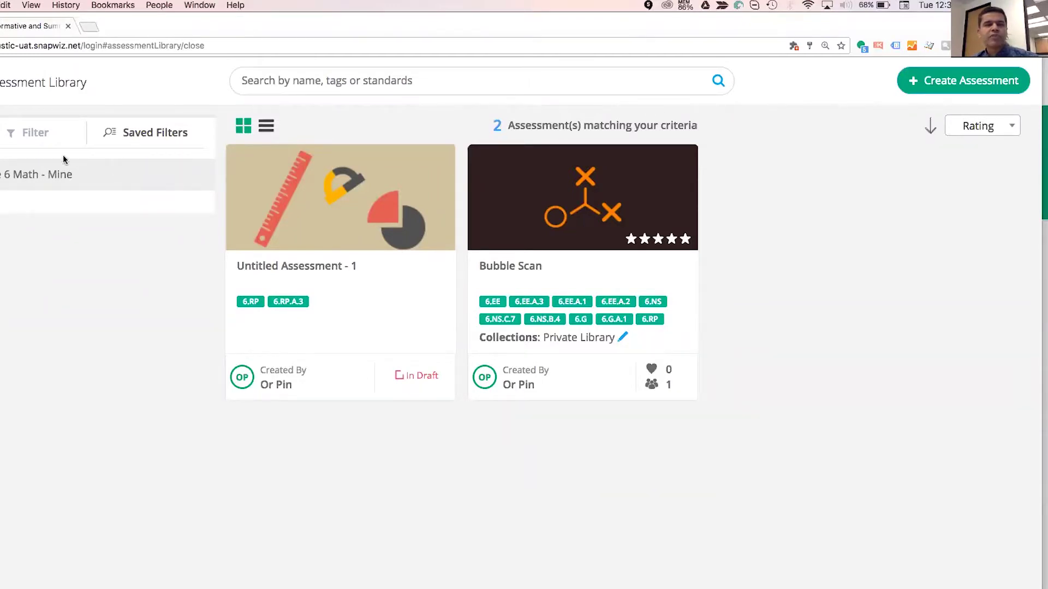
{"action": "left_click", "coordinate": [37, 133]}
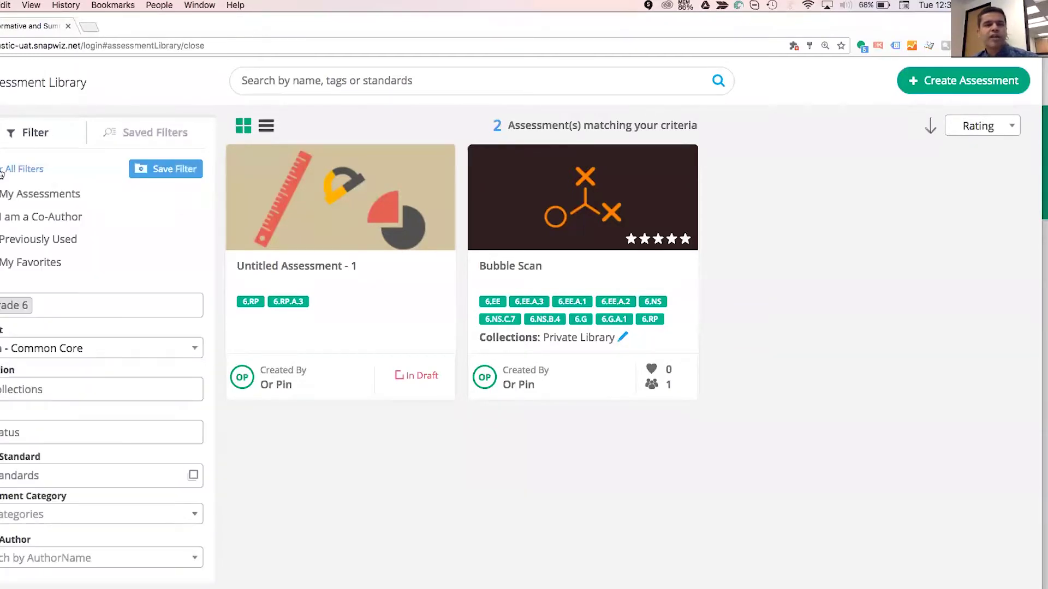
{"action": "left_click", "coordinate": [3, 171]}
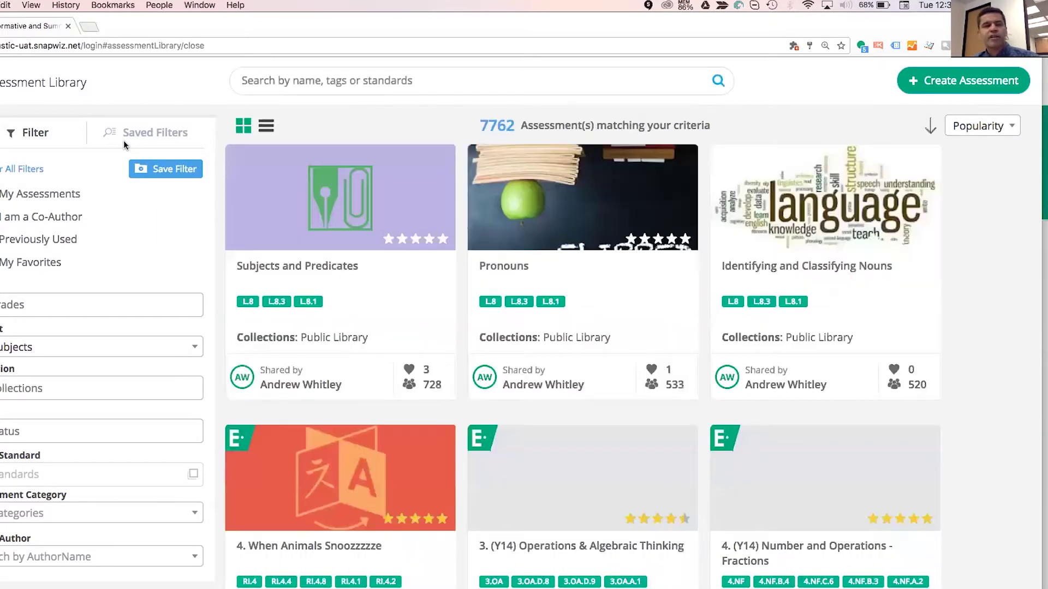
{"action": "left_click", "coordinate": [136, 140]}
{"action": "left_click", "coordinate": [50, 177]}
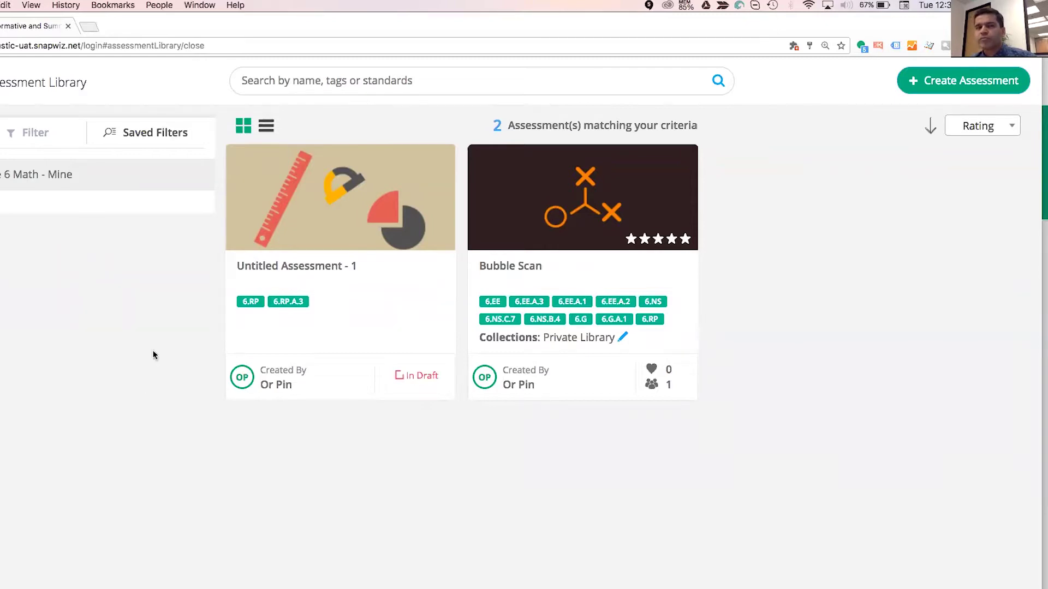
Check Bubble Scan's sharing settings and Assessment Details, then go back to the Grade 6 library.
{"action": "left_click", "coordinate": [63, 140]}
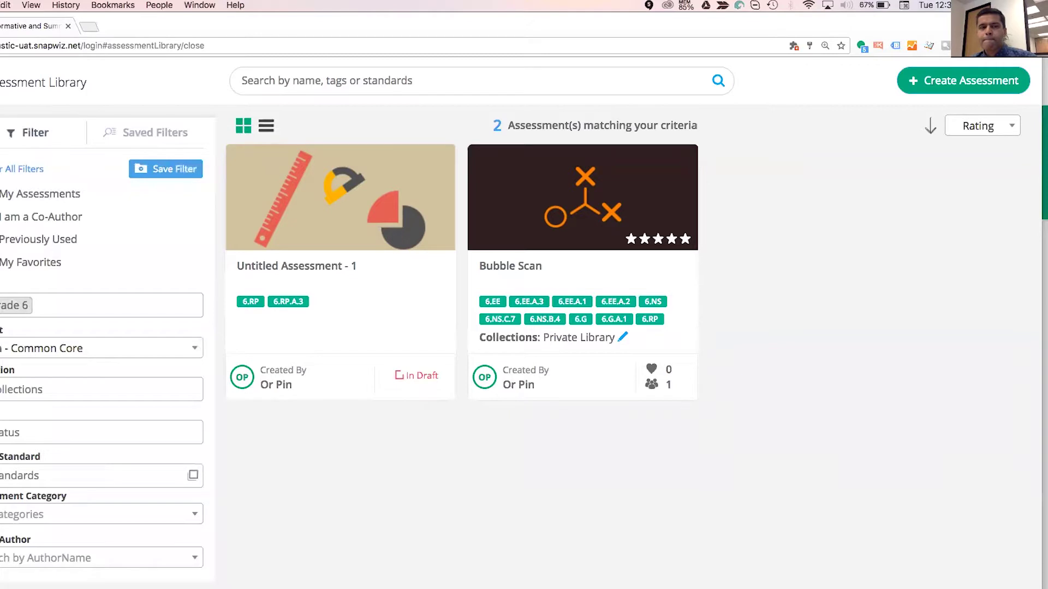
{"action": "left_click", "coordinate": [398, 91]}
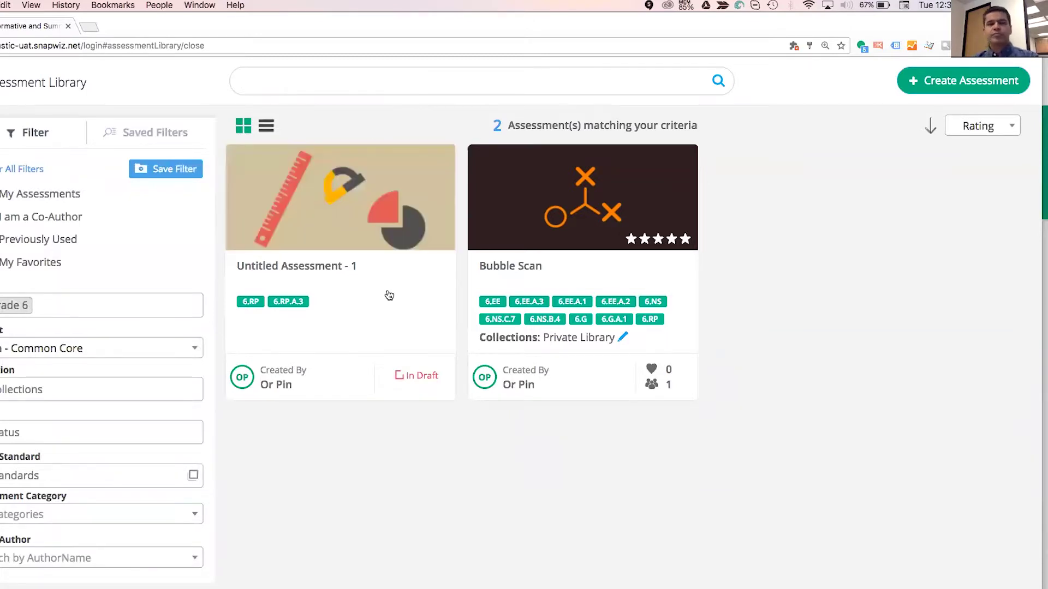
{"action": "left_click", "coordinate": [623, 337]}
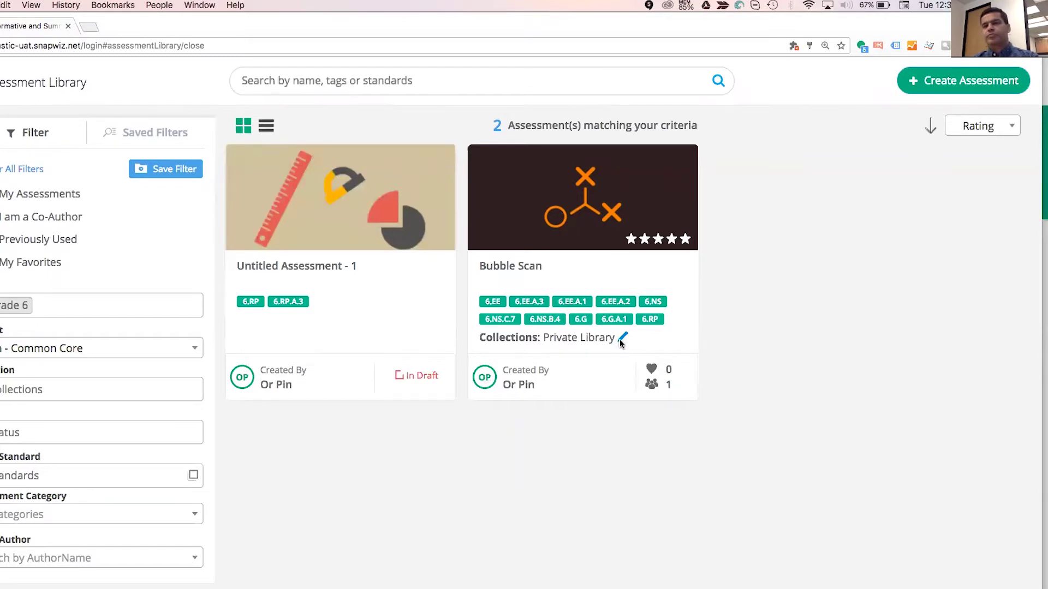
{"action": "left_click", "coordinate": [669, 416]}
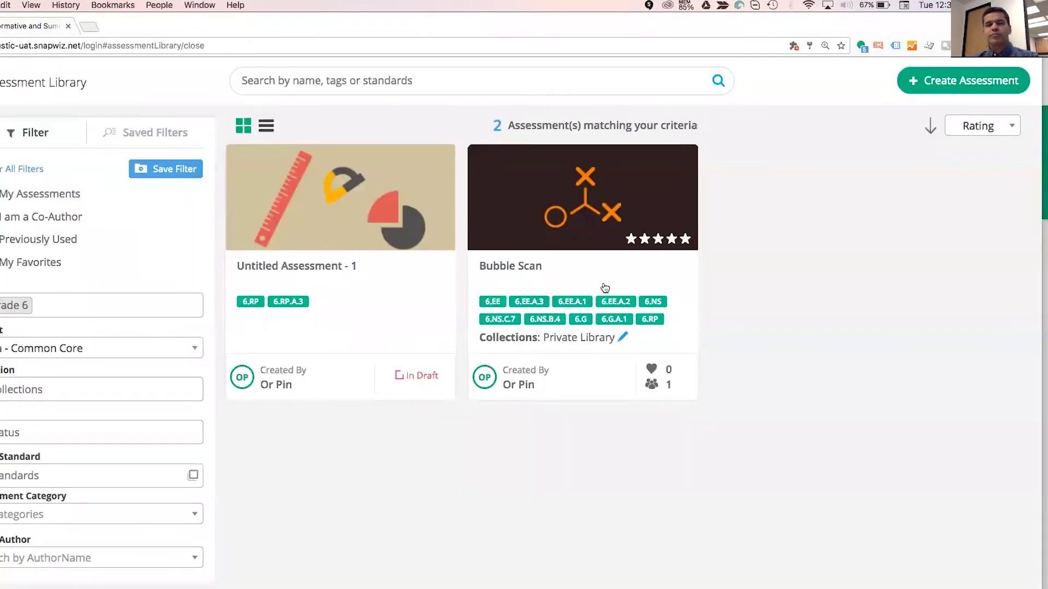
{"action": "left_click", "coordinate": [535, 268]}
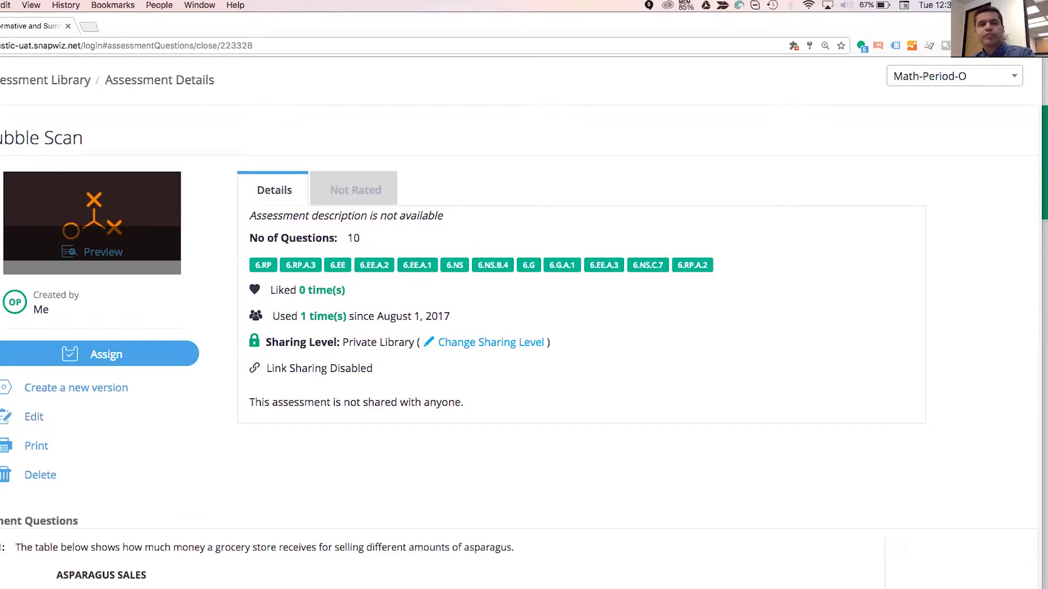
{"action": "key", "text": "super+bracketleft"}
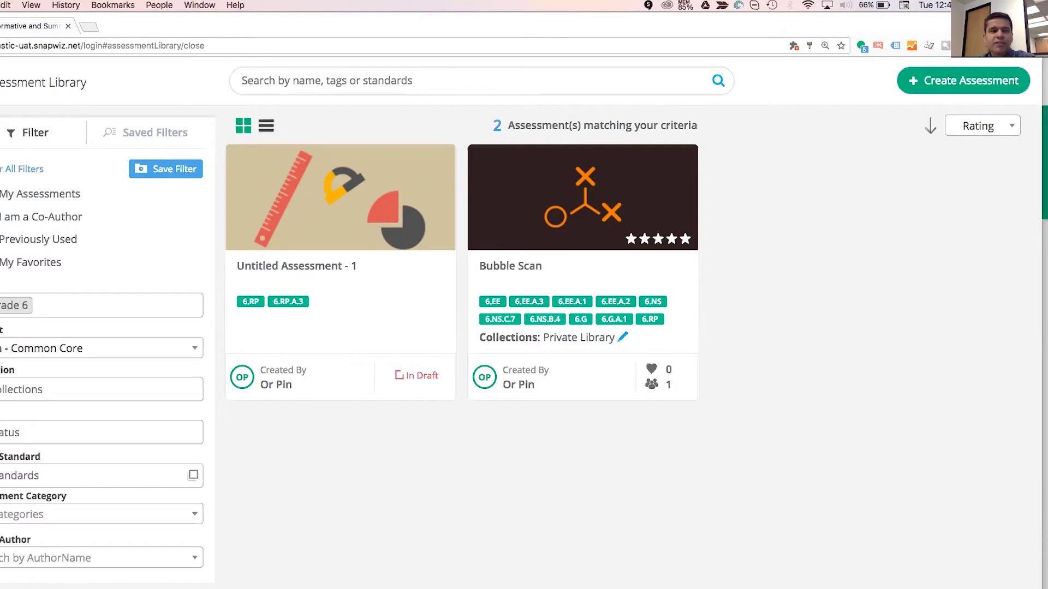
From the Math-Period-O class, create a from-scratch assignment named 'Drawing'.
{"action": "left_click", "coordinate": [1, 134]}
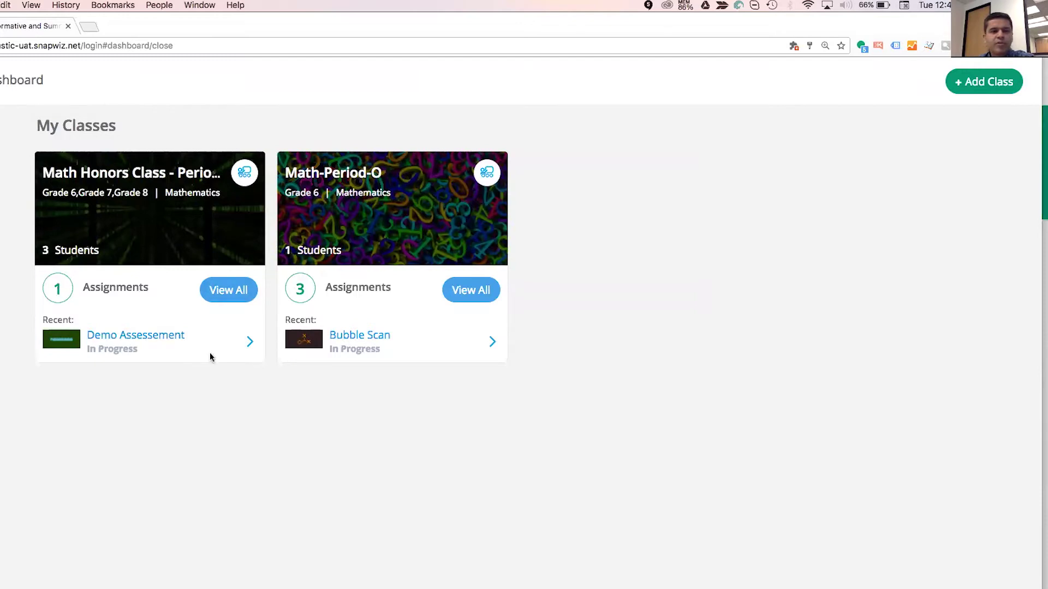
{"action": "left_click", "coordinate": [478, 292]}
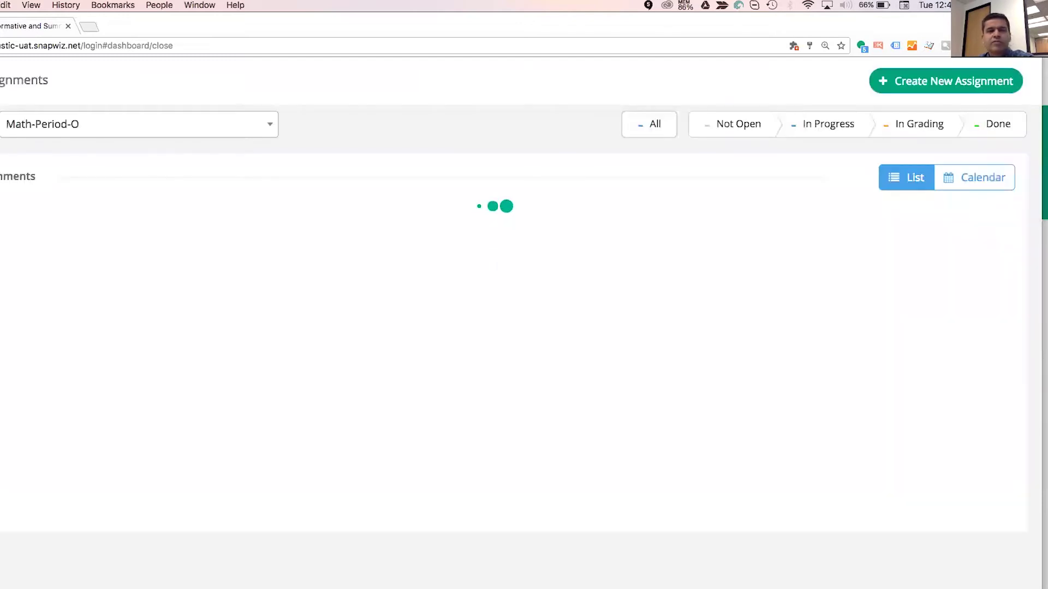
{"action": "left_click", "coordinate": [946, 81]}
{"action": "left_click", "coordinate": [251, 300]}
{"action": "left_click_drag", "start_coordinate": [251, 300], "coordinate": [73, 255]}
{"action": "type", "text": "Drawing"}
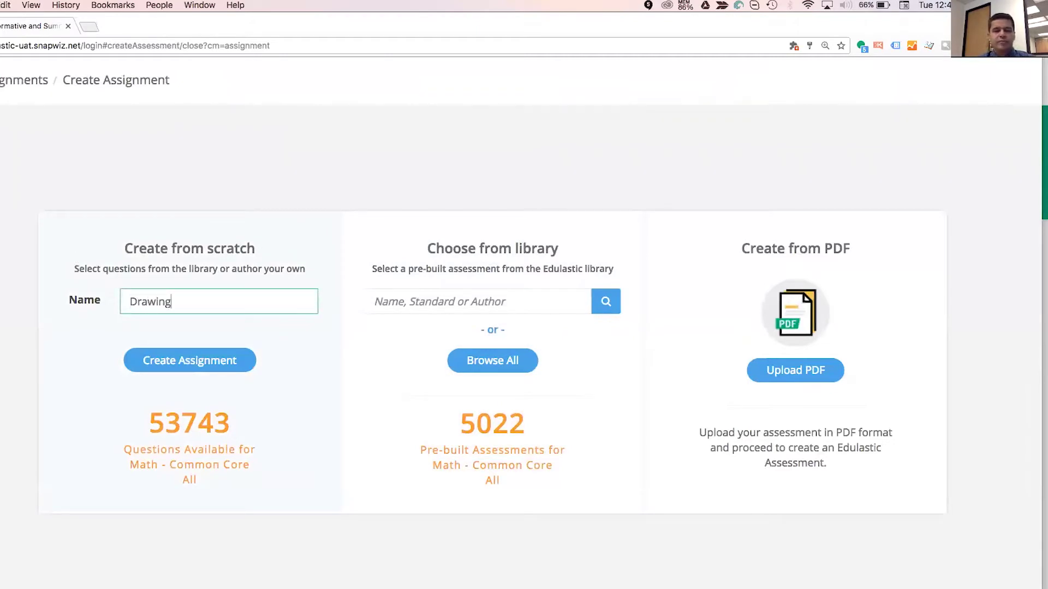
{"action": "left_click", "coordinate": [158, 358]}
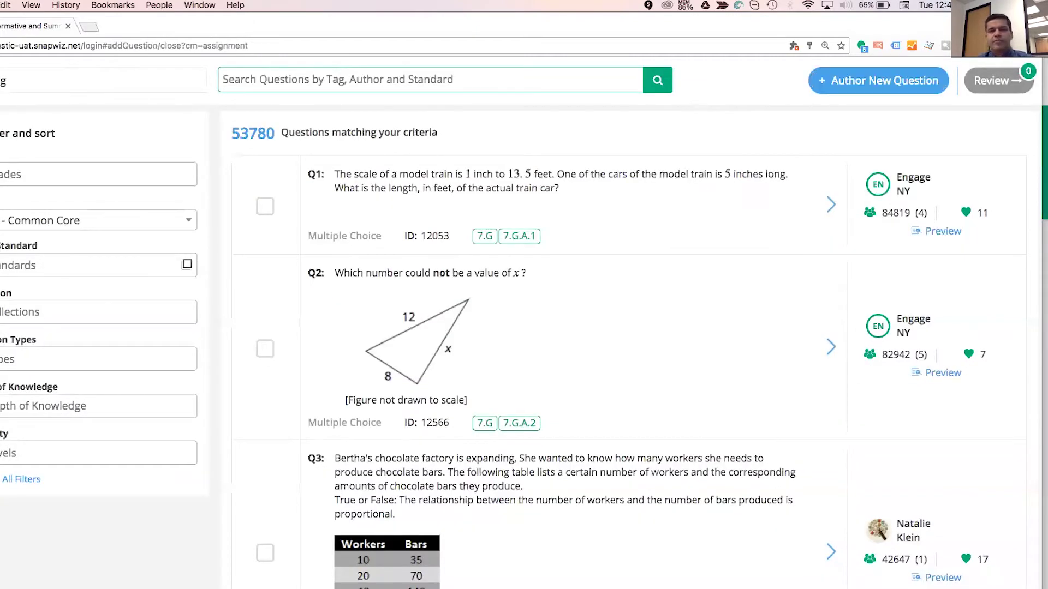
Author a Math Tech Enhanced Drawing Response question with the prompt 'Drawing Demo' and start adding an image.
{"action": "left_click", "coordinate": [878, 80]}
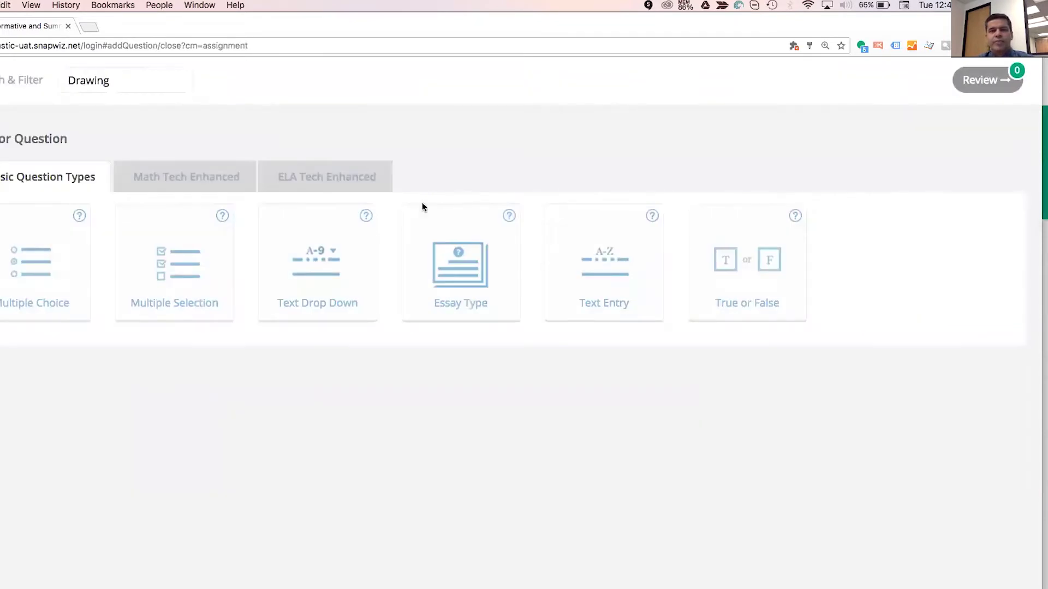
{"action": "left_click", "coordinate": [216, 178]}
{"action": "scroll", "coordinate": [216, 219], "scroll_direction": "down", "scroll_amount": 2}
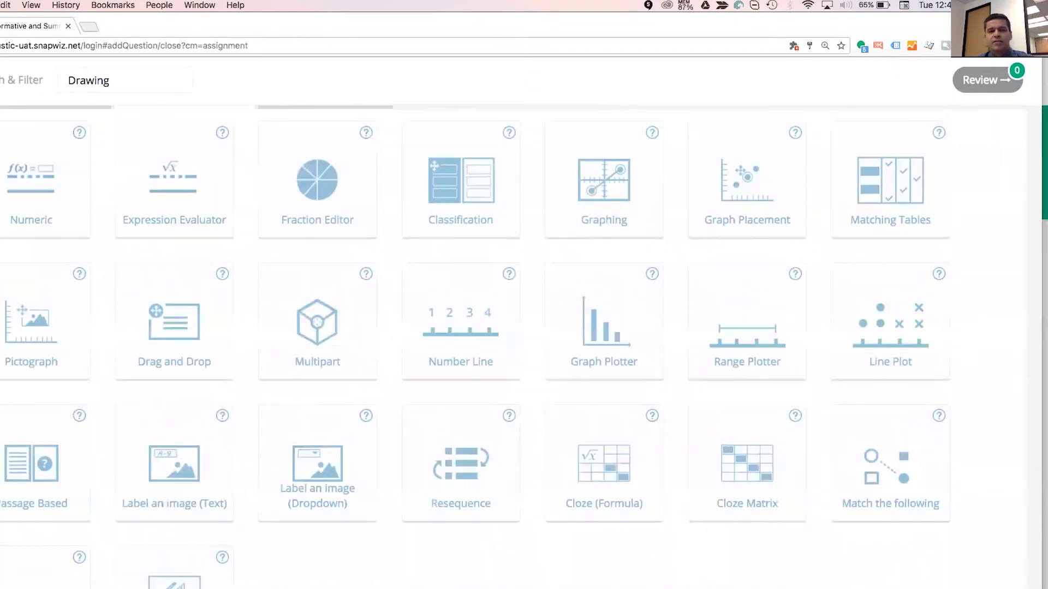
{"action": "scroll", "coordinate": [219, 327], "scroll_direction": "down", "scroll_amount": 2}
{"action": "left_click", "coordinate": [176, 529]}
{"action": "left_click", "coordinate": [316, 205]}
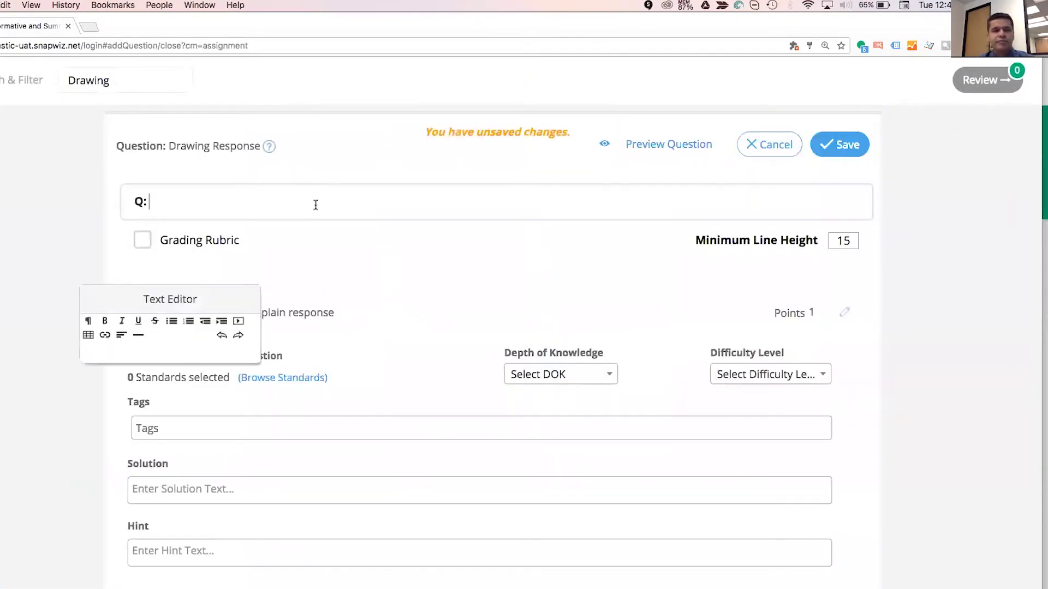
{"action": "type", "text": "Drawing Demo"}
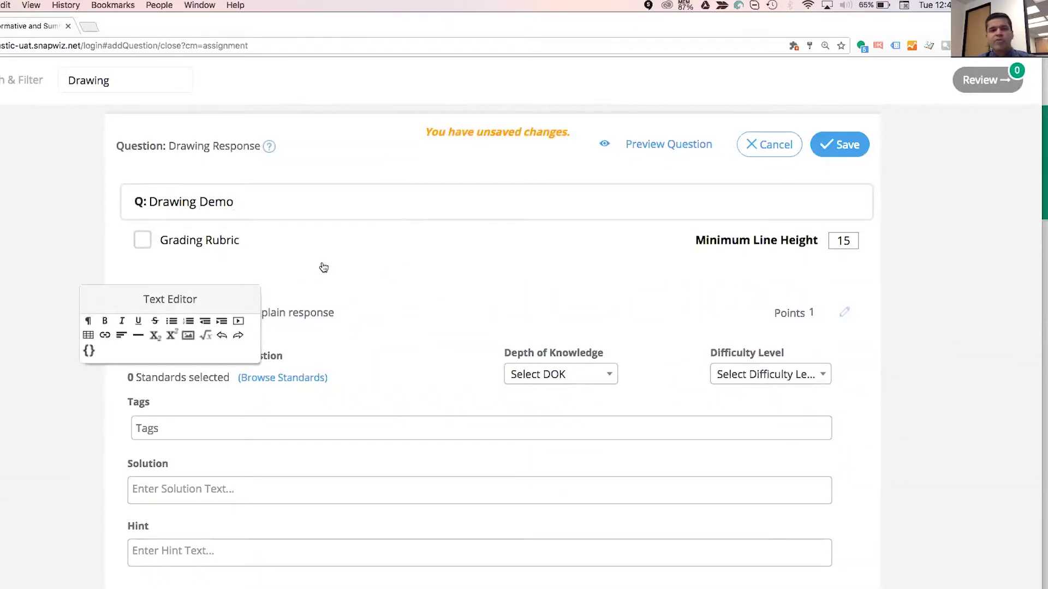
{"action": "key", "text": "Return"}
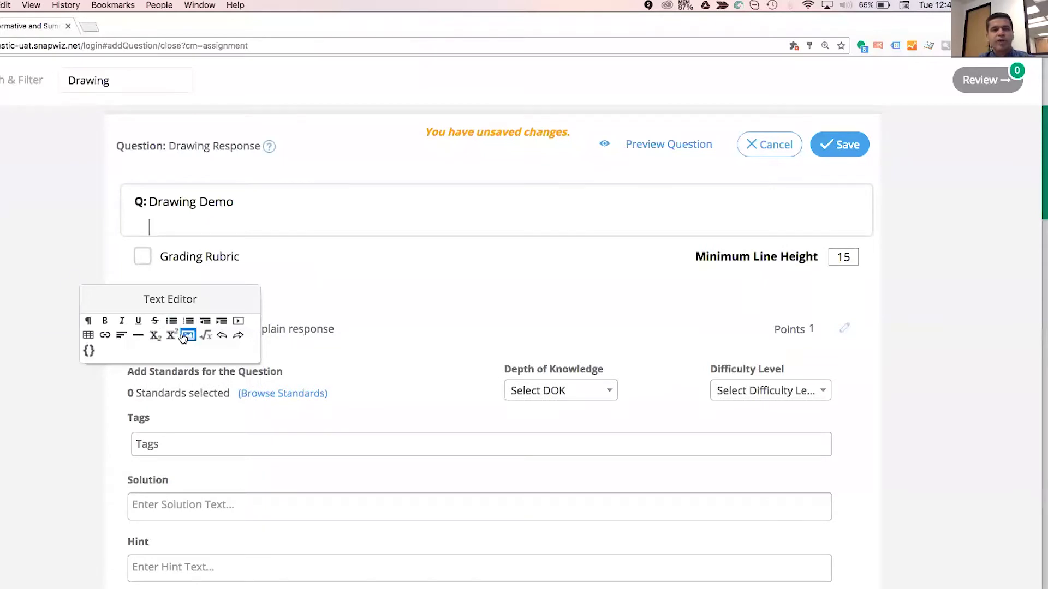
{"action": "left_click", "coordinate": [184, 334]}
Try picking IMG_20170730_120911.jpg, cancel the upload, and add a blank line after 'Drawing Demo'.
{"action": "left_click", "coordinate": [307, 315]}
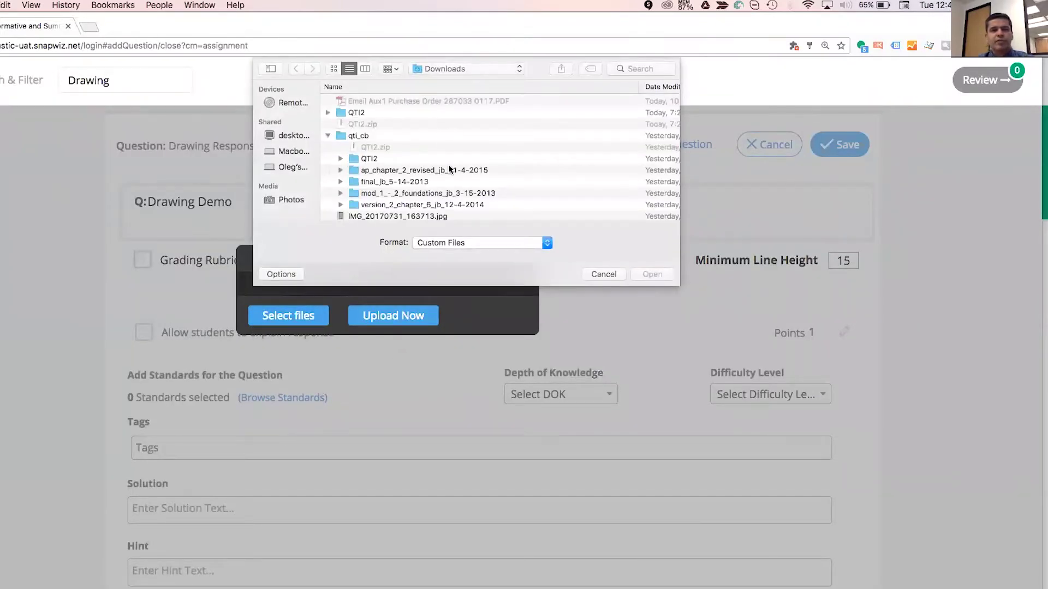
{"action": "scroll", "coordinate": [453, 164], "scroll_direction": "down", "scroll_amount": 2}
{"action": "scroll", "coordinate": [453, 164], "scroll_direction": "down", "scroll_amount": 1}
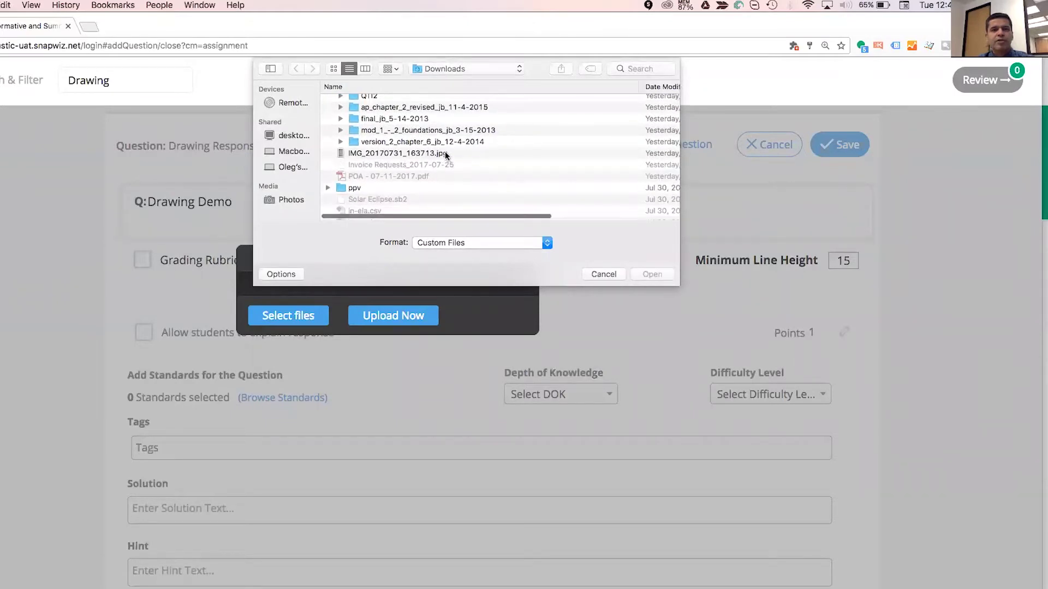
{"action": "left_click", "coordinate": [444, 153]}
{"action": "scroll", "coordinate": [453, 164], "scroll_direction": "down", "scroll_amount": 8}
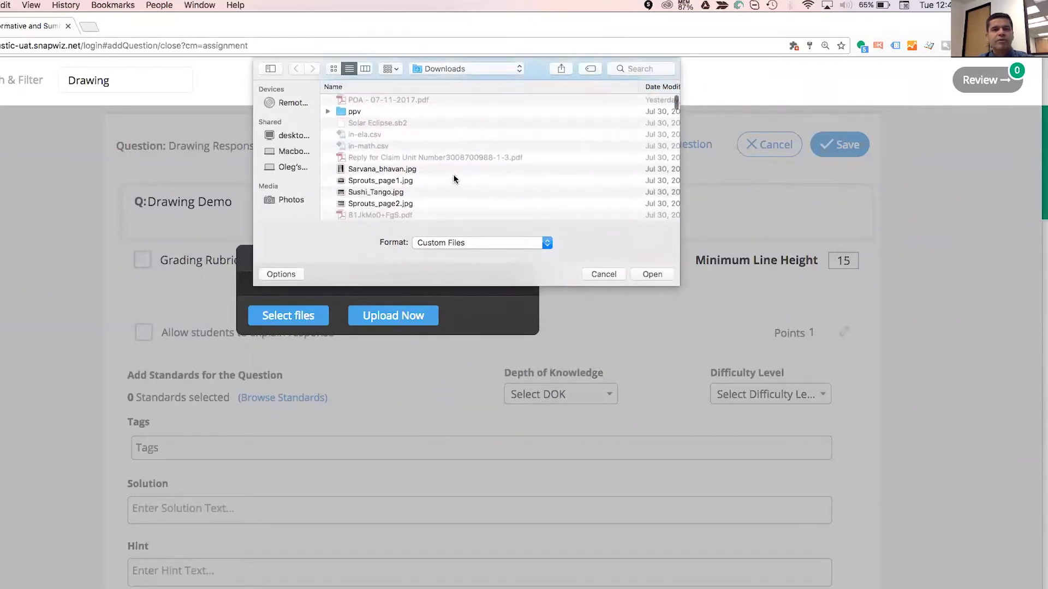
{"action": "scroll", "coordinate": [453, 178], "scroll_direction": "down", "scroll_amount": 5}
{"action": "left_click", "coordinate": [470, 167]}
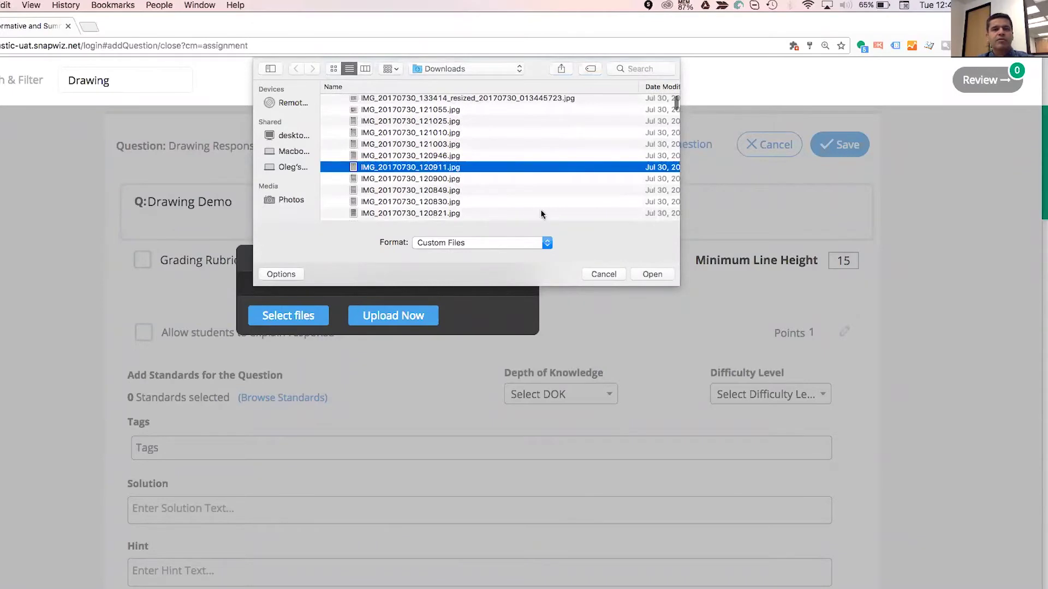
{"action": "left_click", "coordinate": [652, 274]}
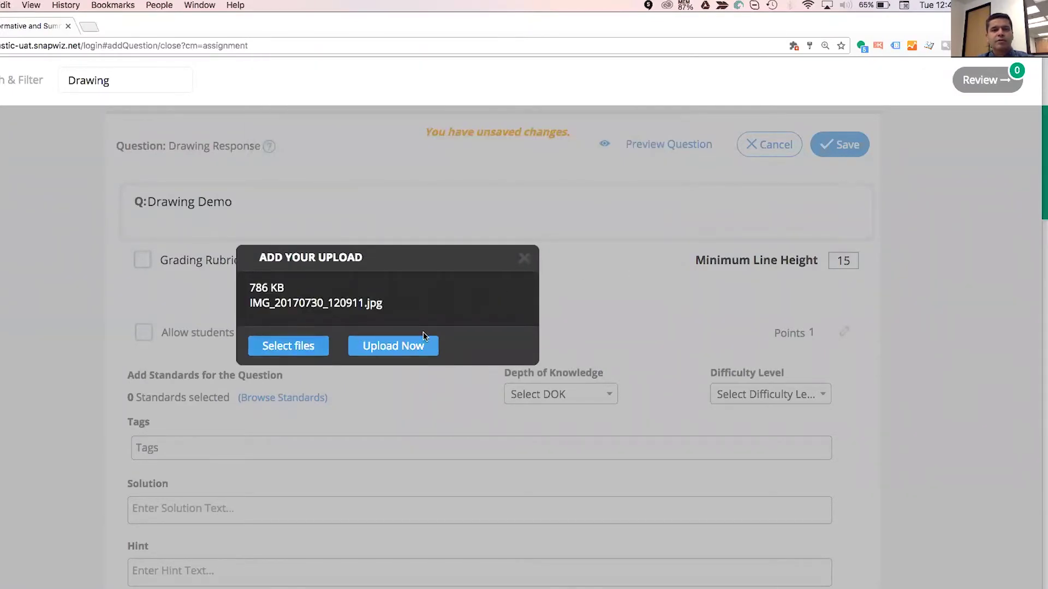
{"action": "left_click", "coordinate": [524, 259]}
{"action": "left_click", "coordinate": [265, 206]}
{"action": "key", "text": "Return"}
{"action": "left_click", "coordinate": [187, 353]}
{"action": "left_click", "coordinate": [297, 350]}
{"action": "scroll", "coordinate": [429, 162], "scroll_direction": "up", "scroll_amount": 3}
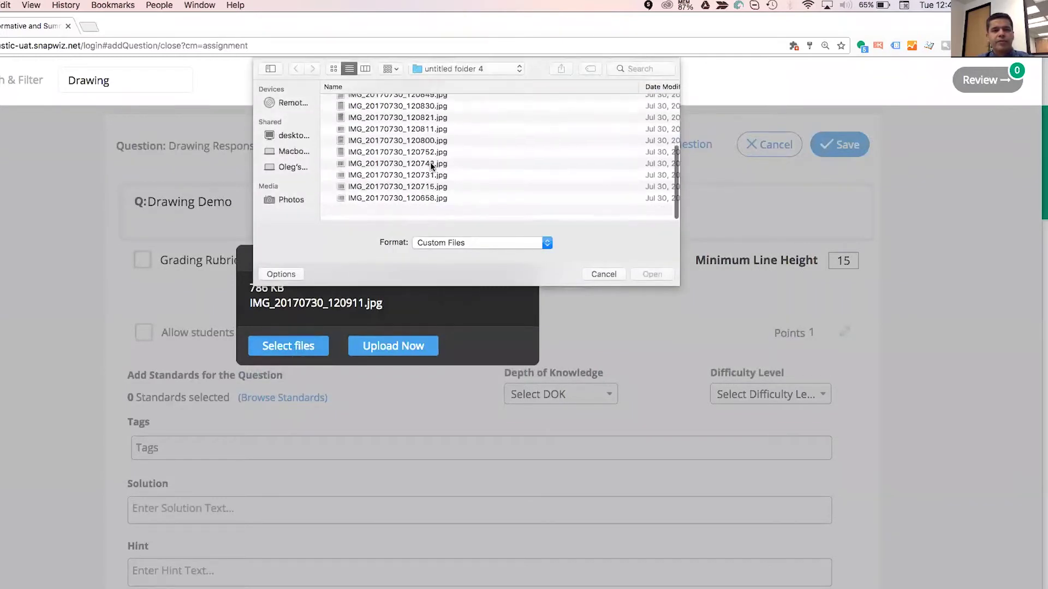
{"action": "left_click", "coordinate": [451, 68]}
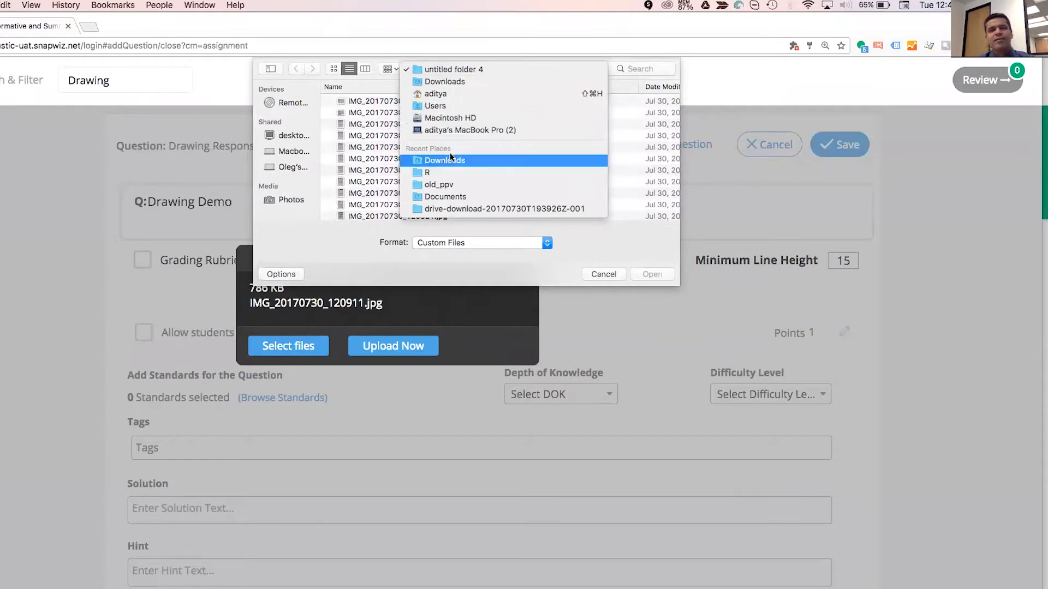
{"action": "left_click", "coordinate": [432, 160]}
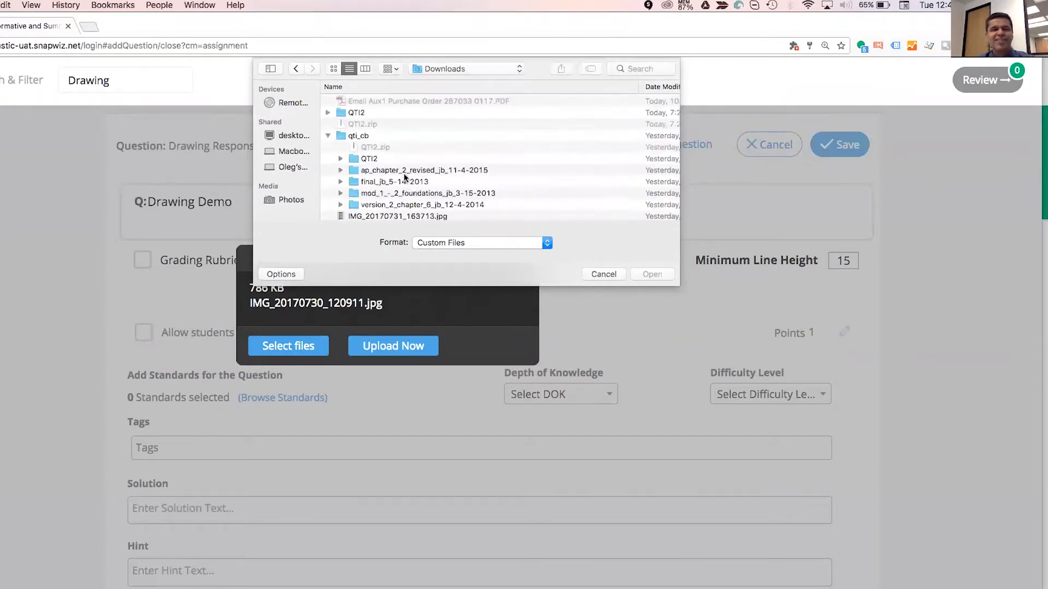
{"action": "scroll", "coordinate": [368, 185], "scroll_direction": "down", "scroll_amount": 10}
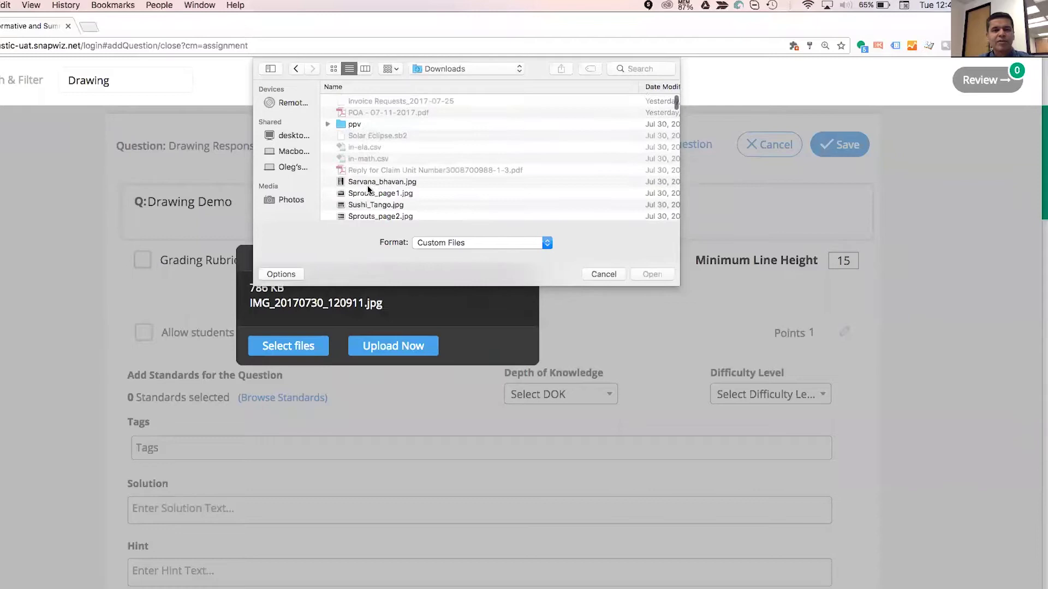
{"action": "scroll", "coordinate": [368, 187], "scroll_direction": "down", "scroll_amount": 10}
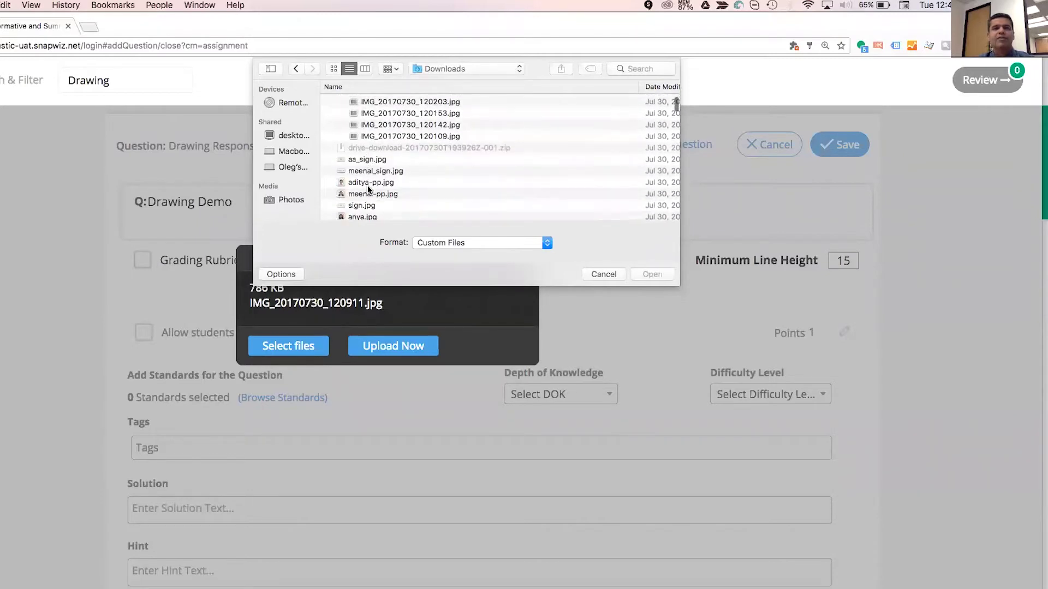
{"action": "scroll", "coordinate": [407, 162], "scroll_direction": "down", "scroll_amount": 10}
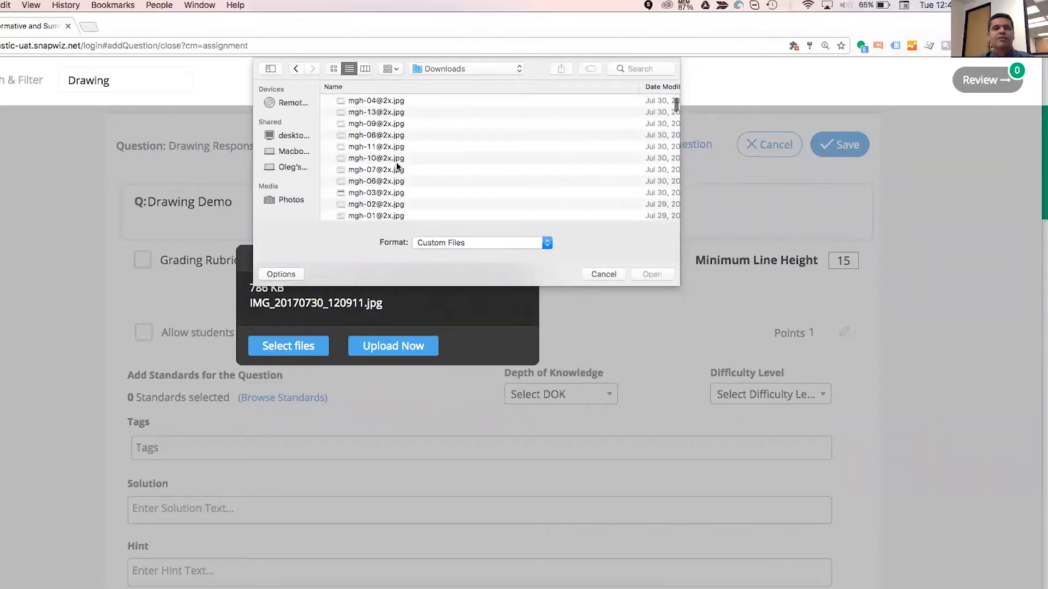
{"action": "left_click", "coordinate": [396, 123]}
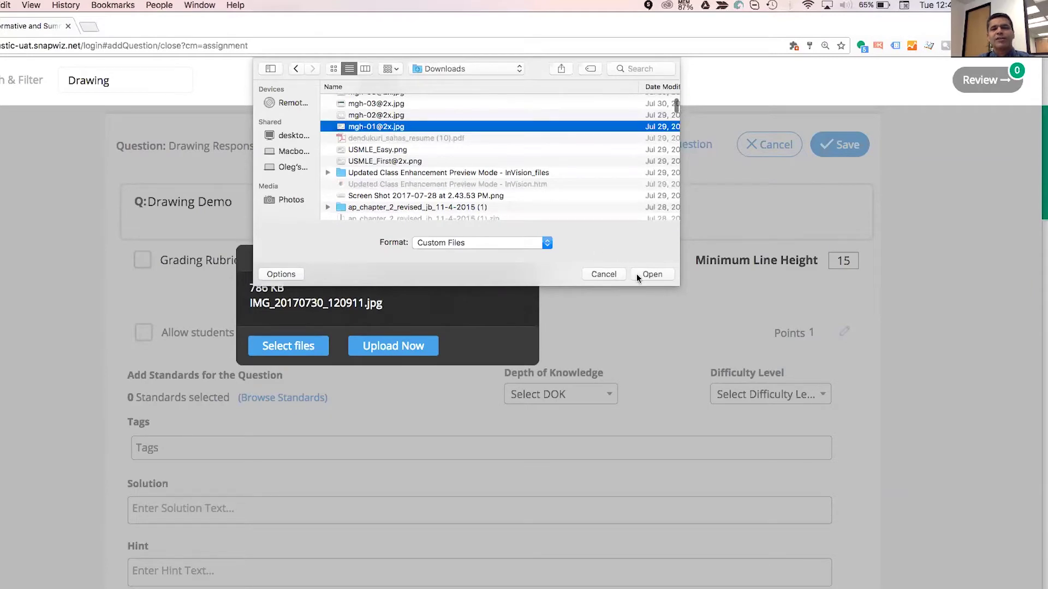
{"action": "left_click", "coordinate": [638, 274]}
{"action": "left_click", "coordinate": [393, 352]}
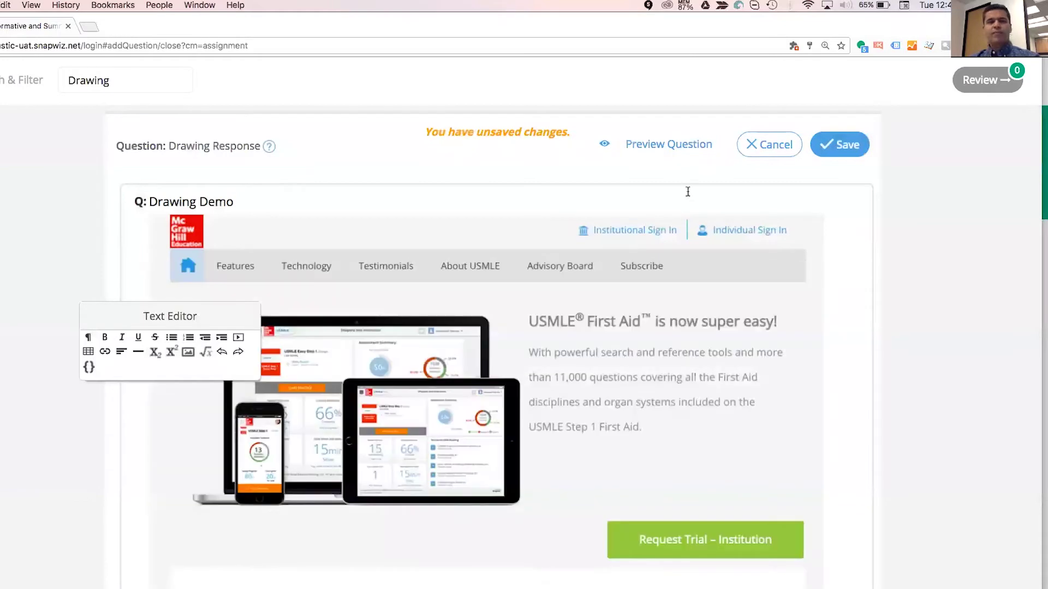
Save the Drawing Demo question and open its Preview Question view.
{"action": "left_click", "coordinate": [675, 144]}
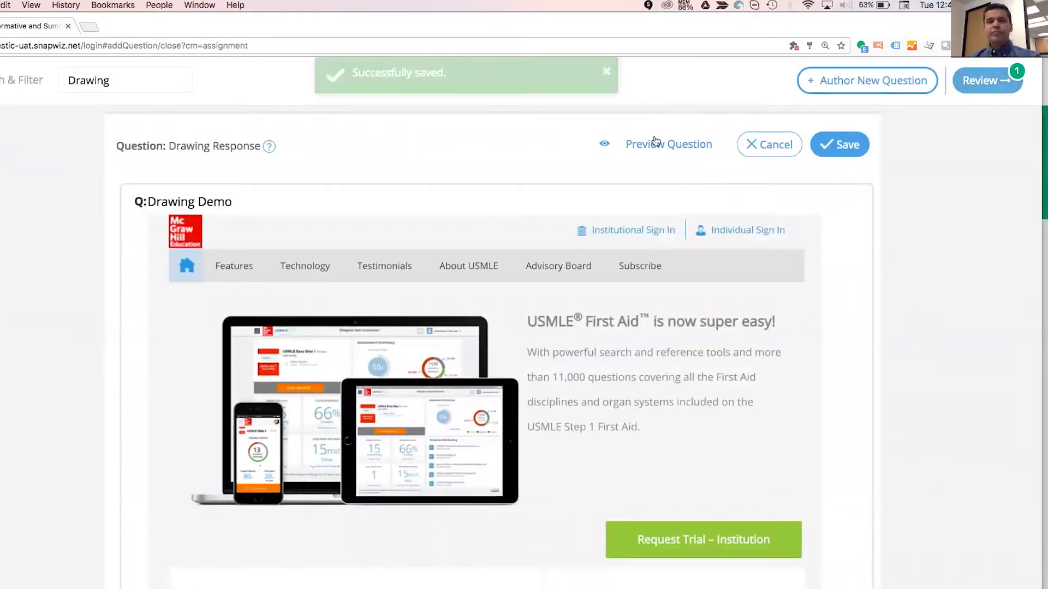
{"action": "left_click", "coordinate": [649, 145]}
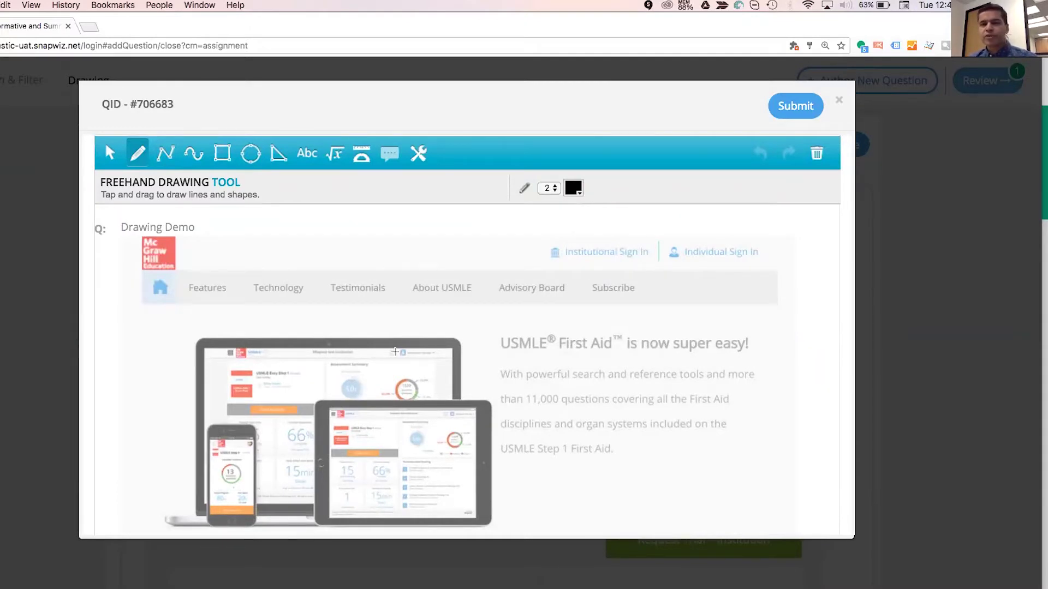
Draw a freehand stroke on the previewed image, close the preview, and reload the page.
{"action": "mouse_move", "coordinate": [383, 290]}
{"action": "left_mouse_down"}
{"action": "mouse_move", "coordinate": [522, 336]}
{"action": "mouse_move", "coordinate": [640, 315]}
{"action": "mouse_move", "coordinate": [409, 425]}
{"action": "left_mouse_up"}
{"action": "scroll", "coordinate": [407, 423], "scroll_direction": "down", "scroll_amount": 3}
{"action": "scroll", "coordinate": [407, 424], "scroll_direction": "up", "scroll_amount": 3}
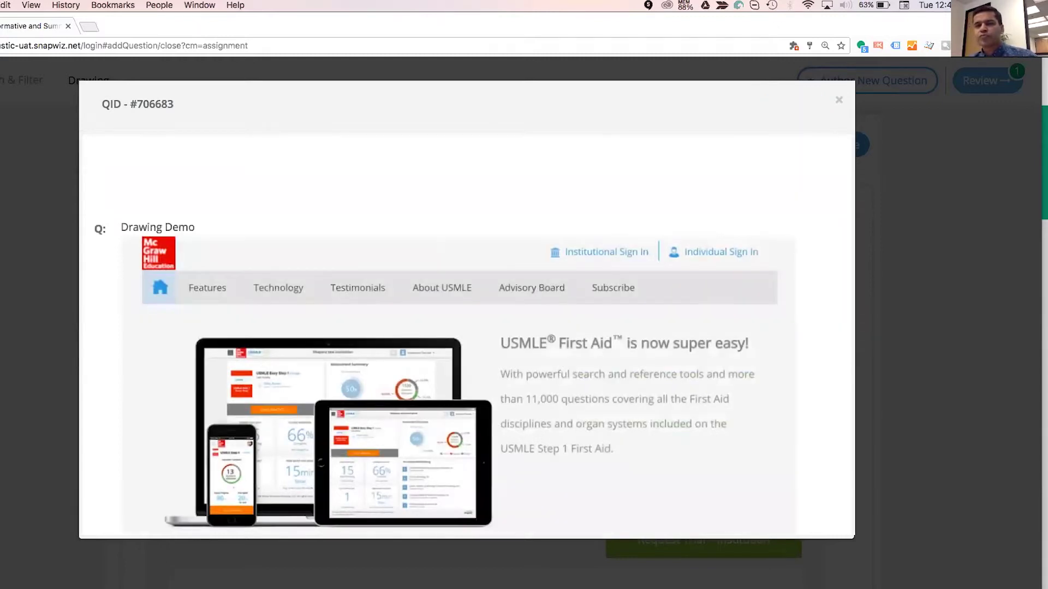
{"action": "key", "text": "Escape"}
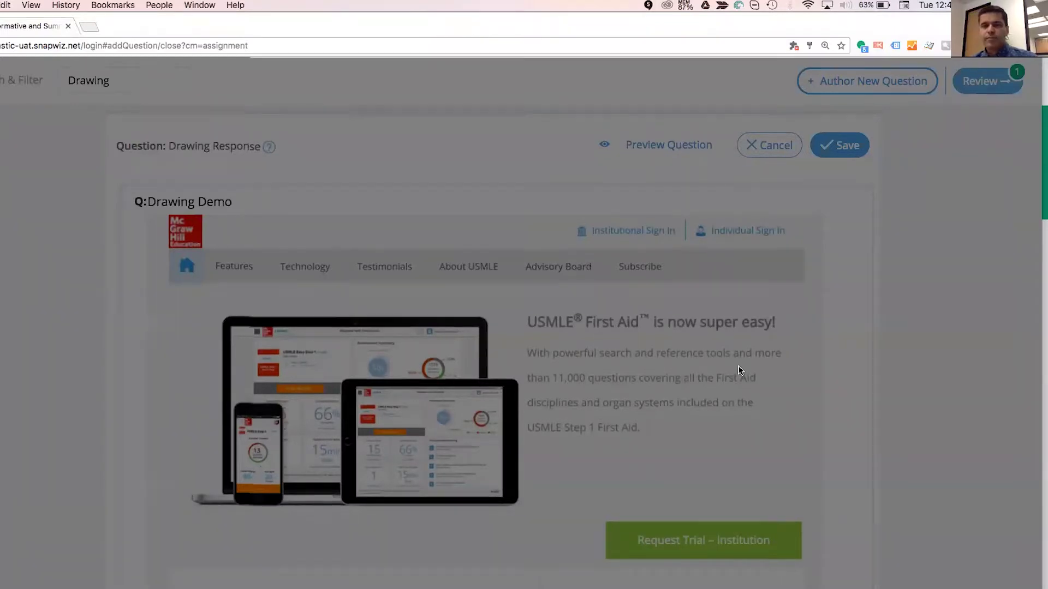
{"action": "scroll", "coordinate": [739, 367], "scroll_direction": "down", "scroll_amount": 5}
{"action": "scroll", "coordinate": [739, 367], "scroll_direction": "up", "scroll_amount": 5}
{"action": "scroll", "coordinate": [391, 302], "scroll_direction": "down", "scroll_amount": 1}
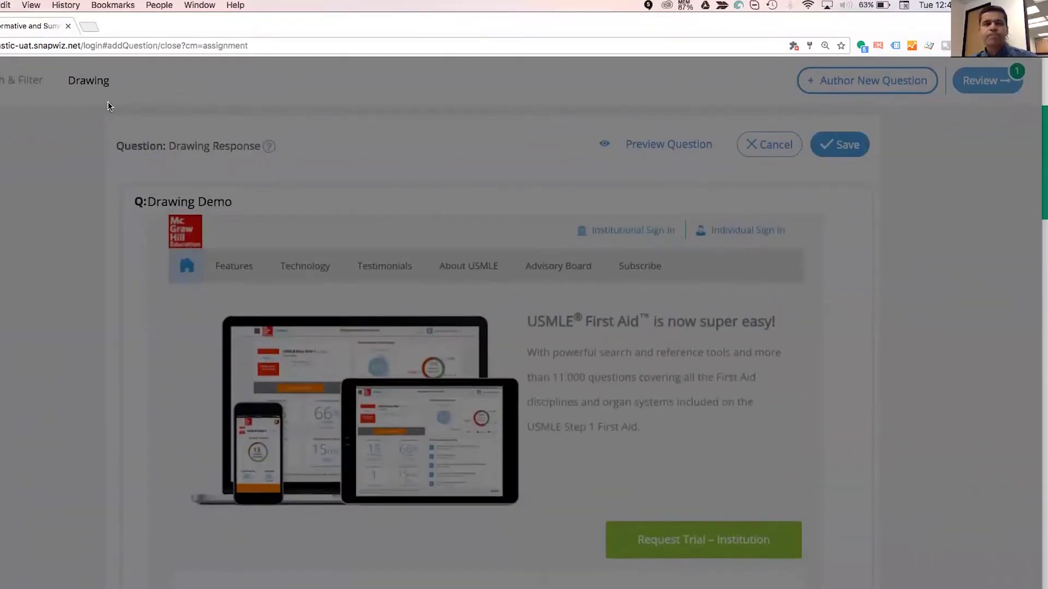
{"action": "key", "text": "super+r"}
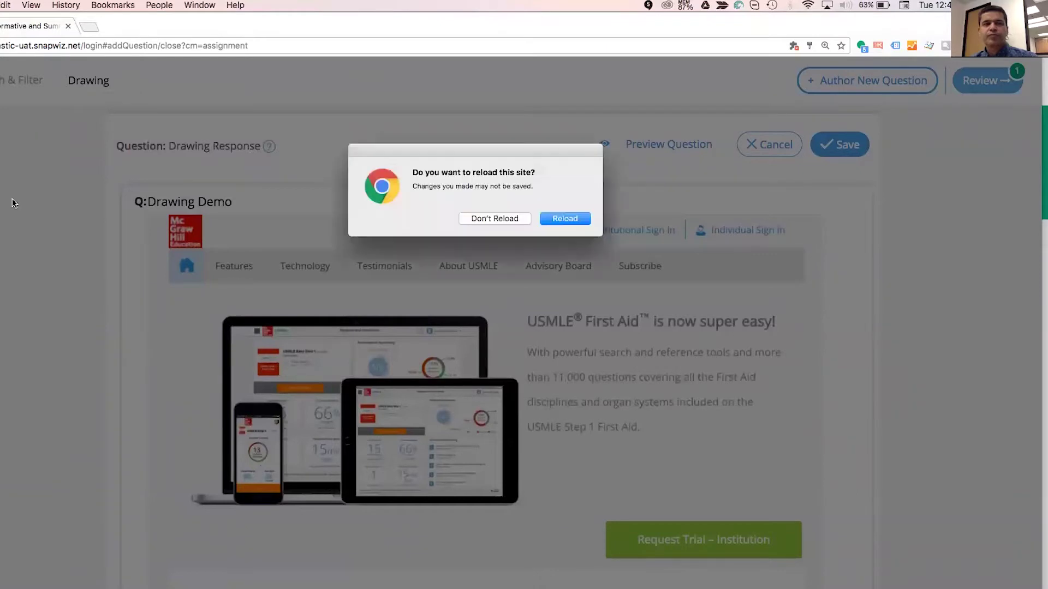
Reload the page, then open Reports listing Single Assessment, Multiple Assessment, Standards Mastery and Student Profile.
{"action": "left_click", "coordinate": [564, 218]}
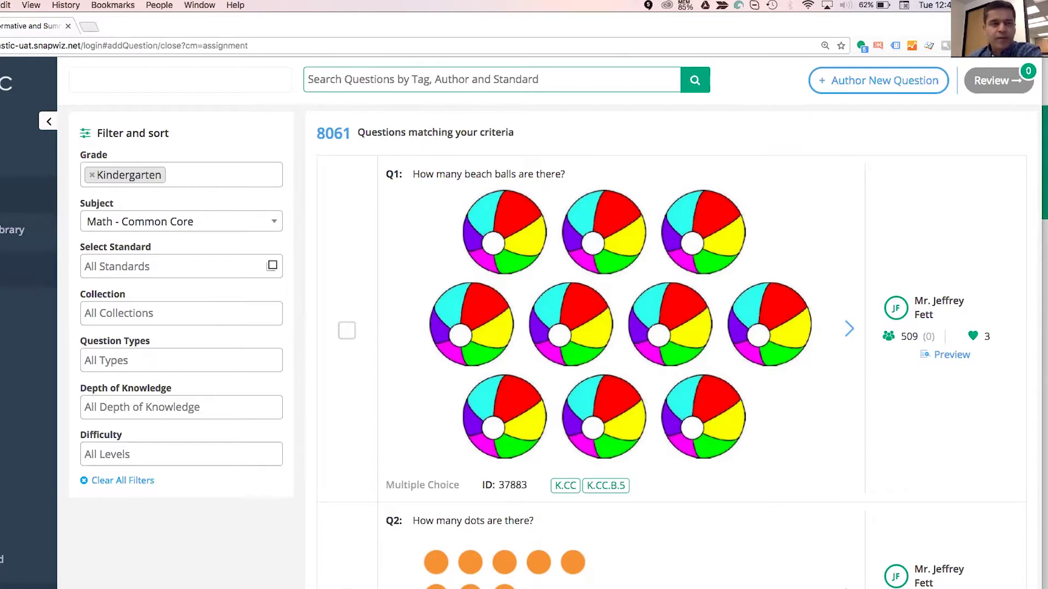
{"action": "left_click", "coordinate": [16, 269]}
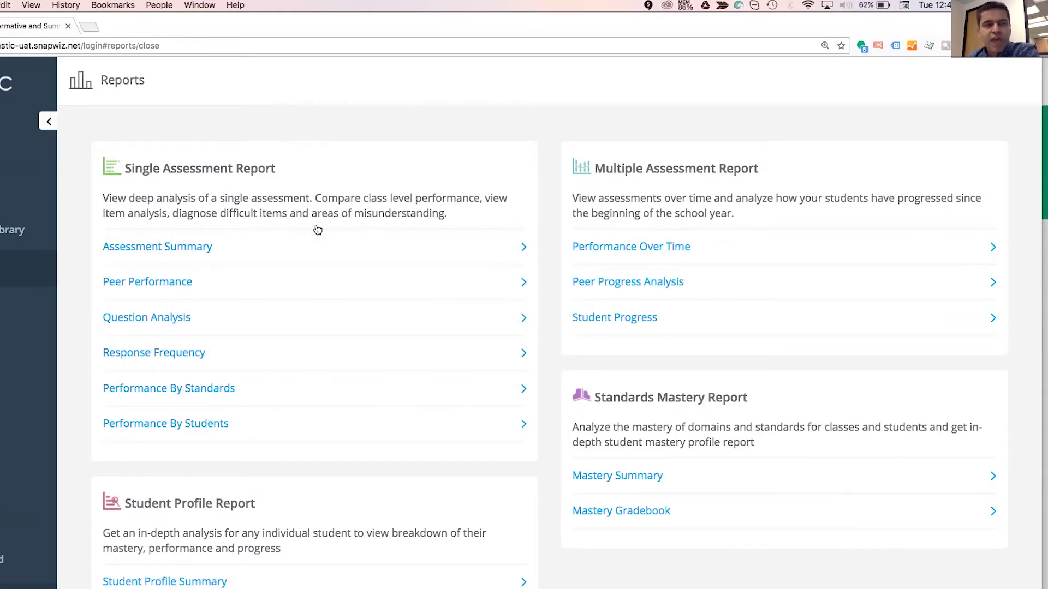
Open the Test 1: Math Assessment Summary, check its assessment and School Year filters, then sign out.
{"action": "left_click", "coordinate": [260, 235]}
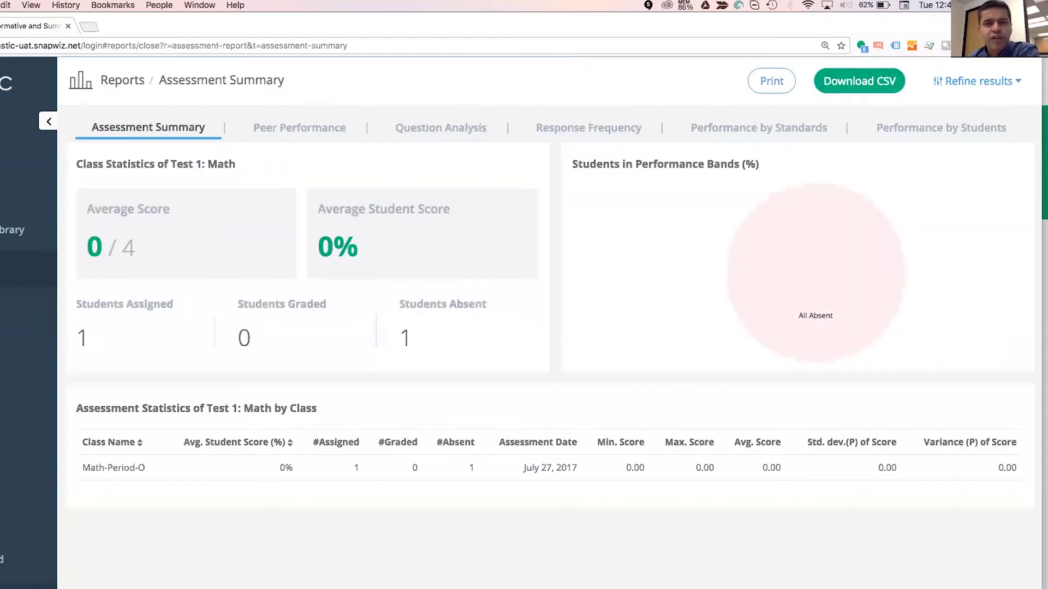
{"action": "left_click", "coordinate": [977, 81]}
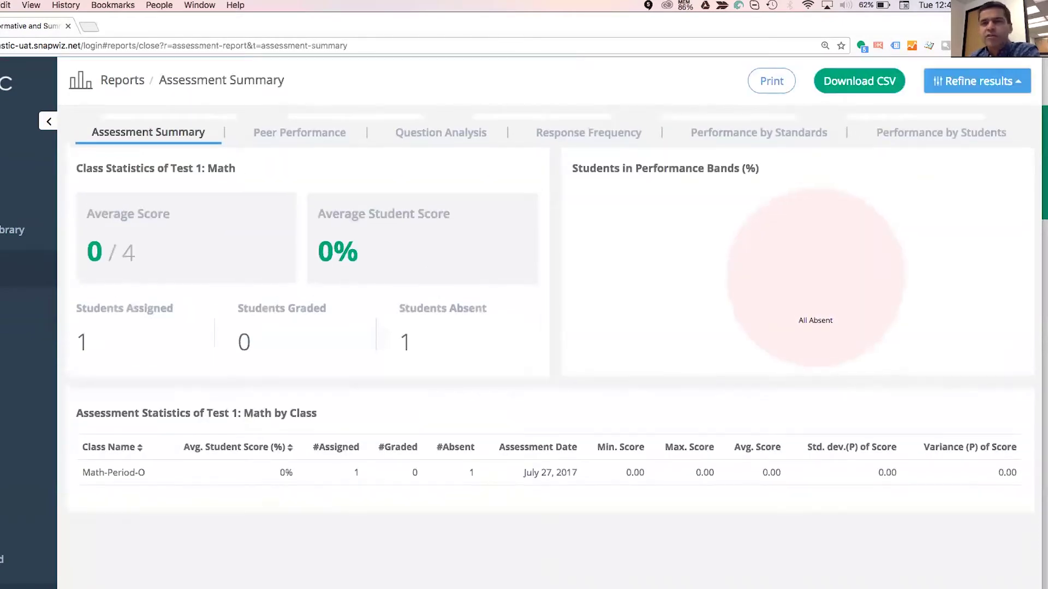
{"action": "left_click", "coordinate": [914, 125]}
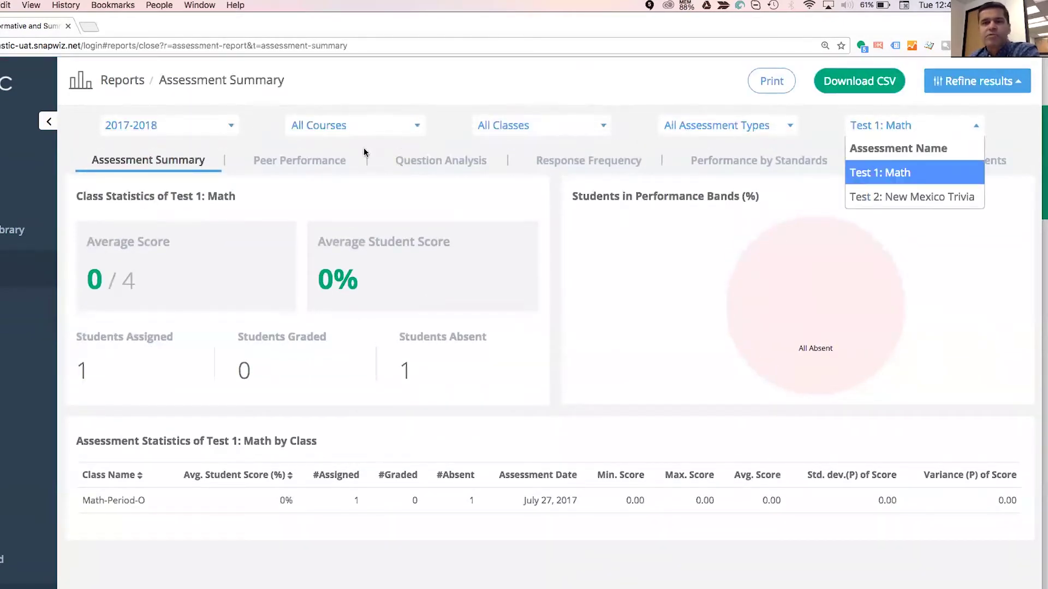
{"action": "left_click", "coordinate": [227, 122]}
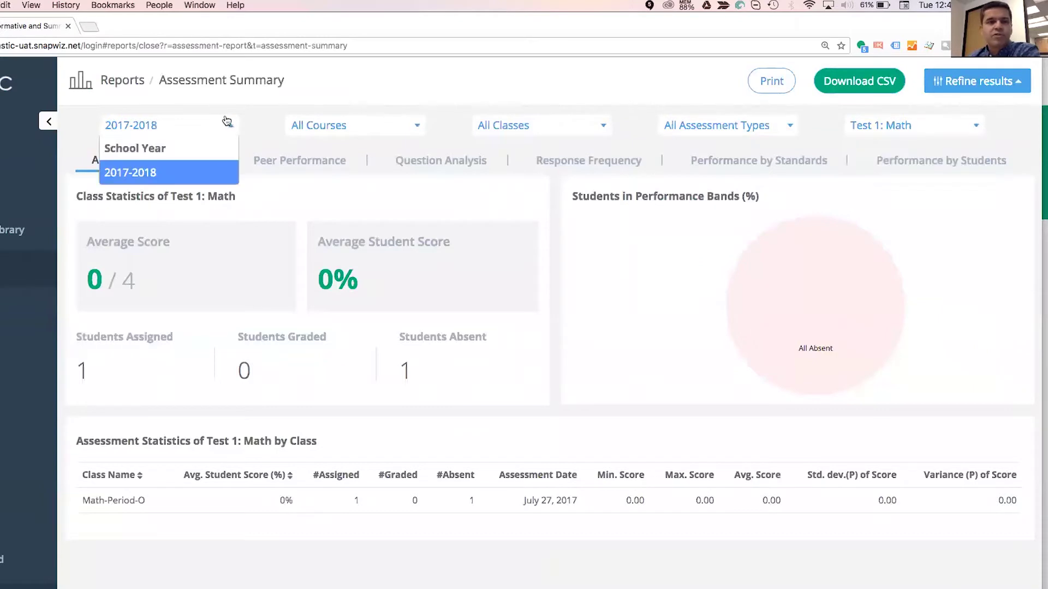
{"action": "left_click", "coordinate": [270, 100]}
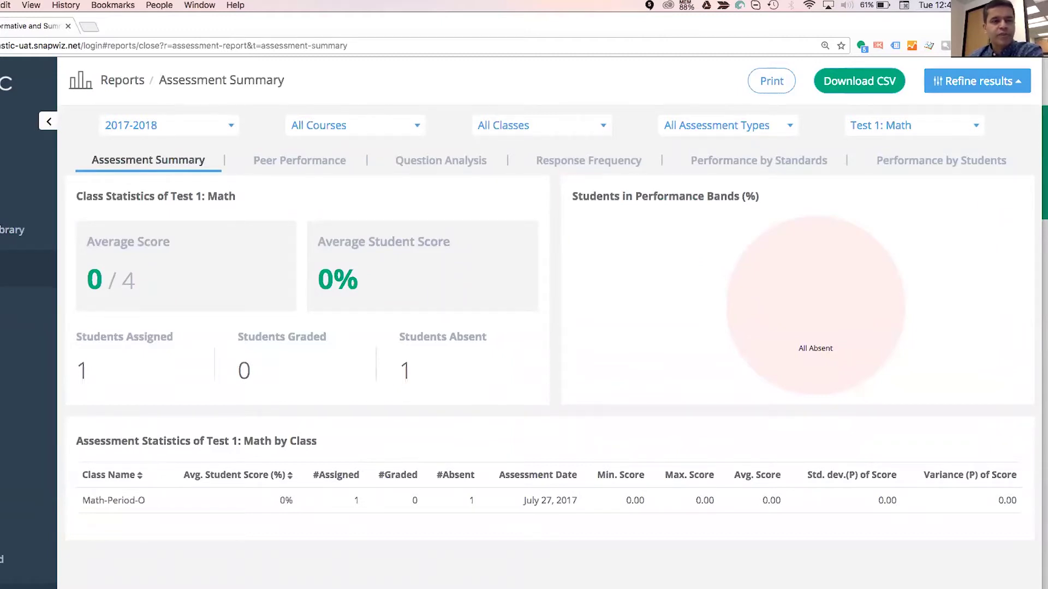
{"action": "left_click", "coordinate": [2, 563]}
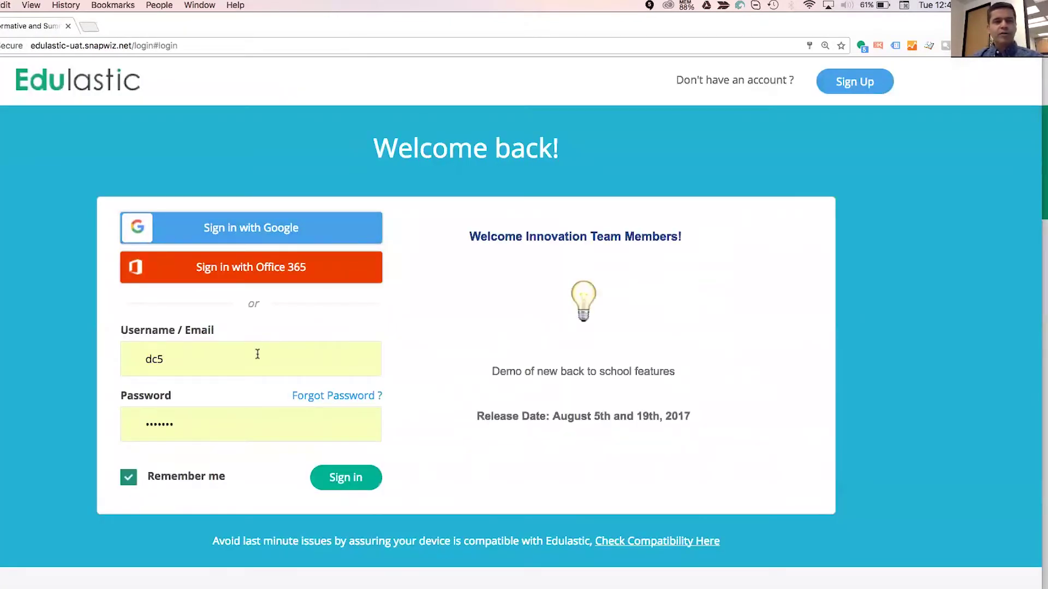
Sign in with a different saved account by retyping its username and choosing the autofill suggestion.
{"action": "left_click", "coordinate": [257, 356]}
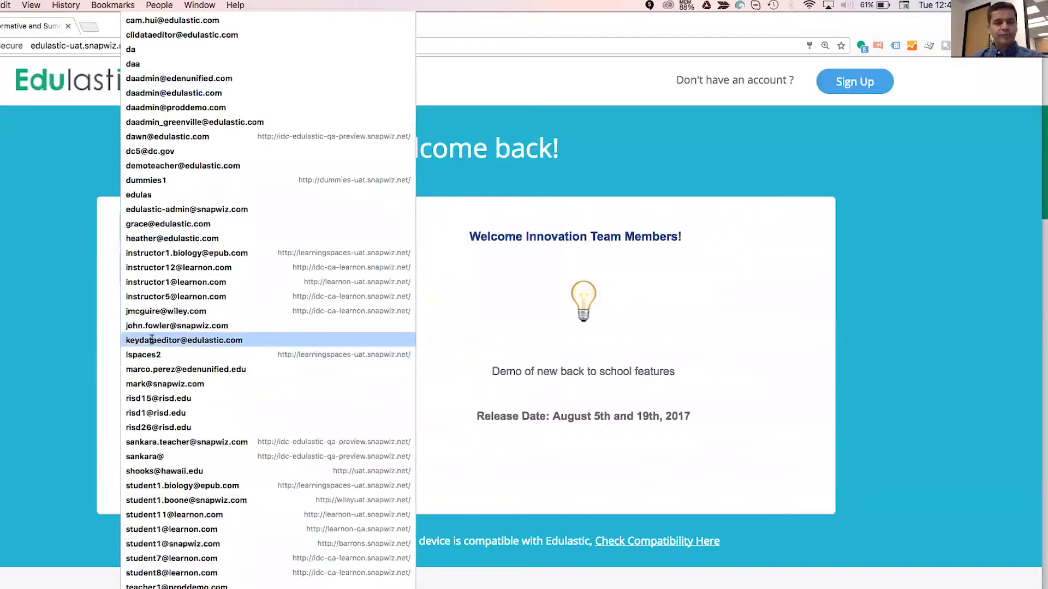
{"action": "left_click", "coordinate": [7, 400]}
{"action": "left_click", "coordinate": [135, 353]}
{"action": "left_click", "coordinate": [223, 374]}
{"action": "type", "text": "ri@"}
{"action": "key", "text": "BackSpace"}
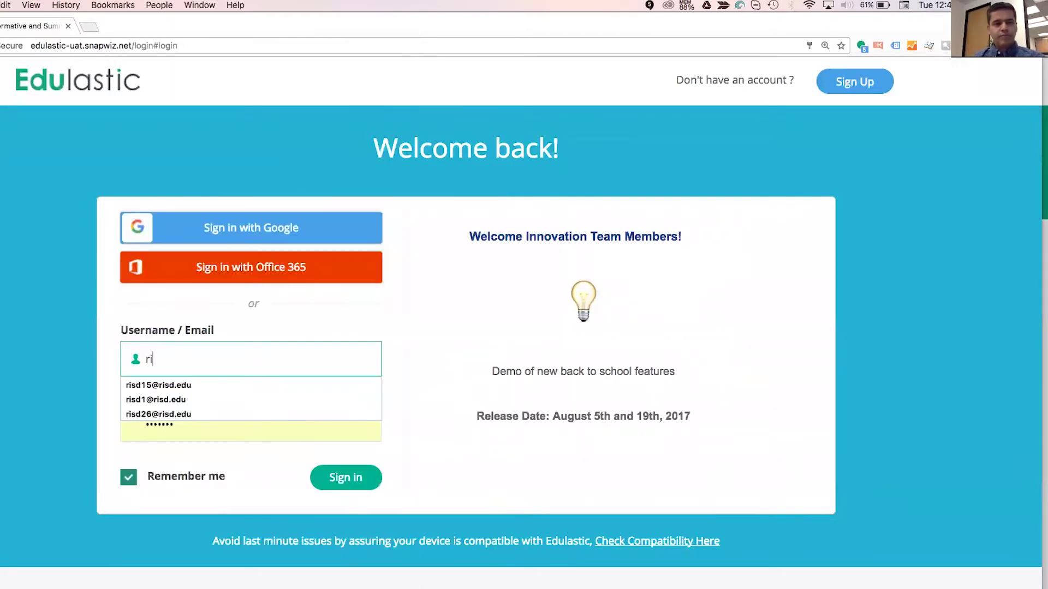
{"action": "key", "text": "BackSpace"}
{"action": "type", "text": "dc5@"}
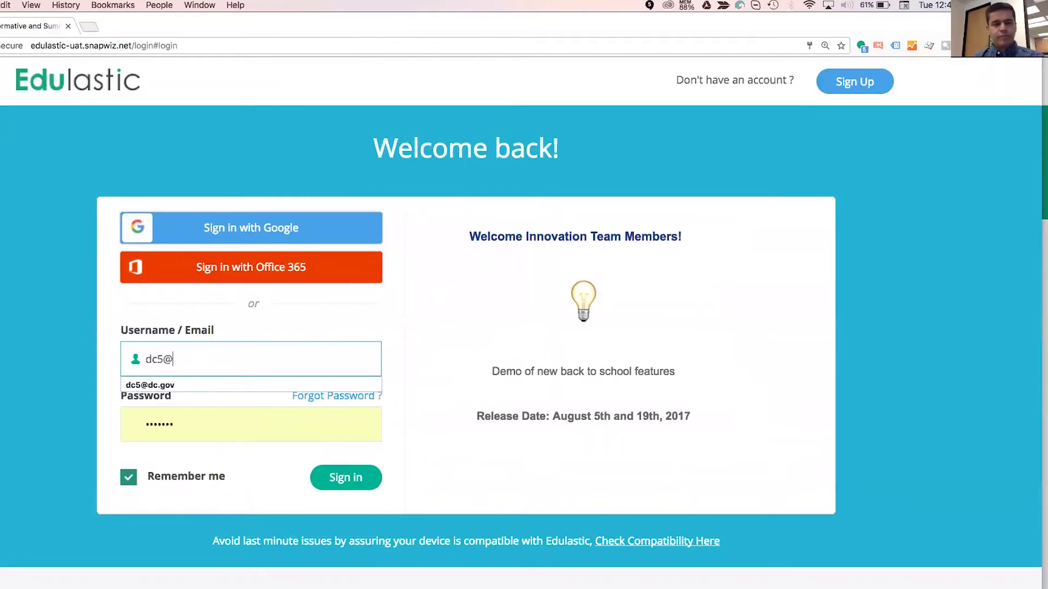
{"action": "left_click", "coordinate": [183, 389]}
{"action": "key", "text": "Return"}
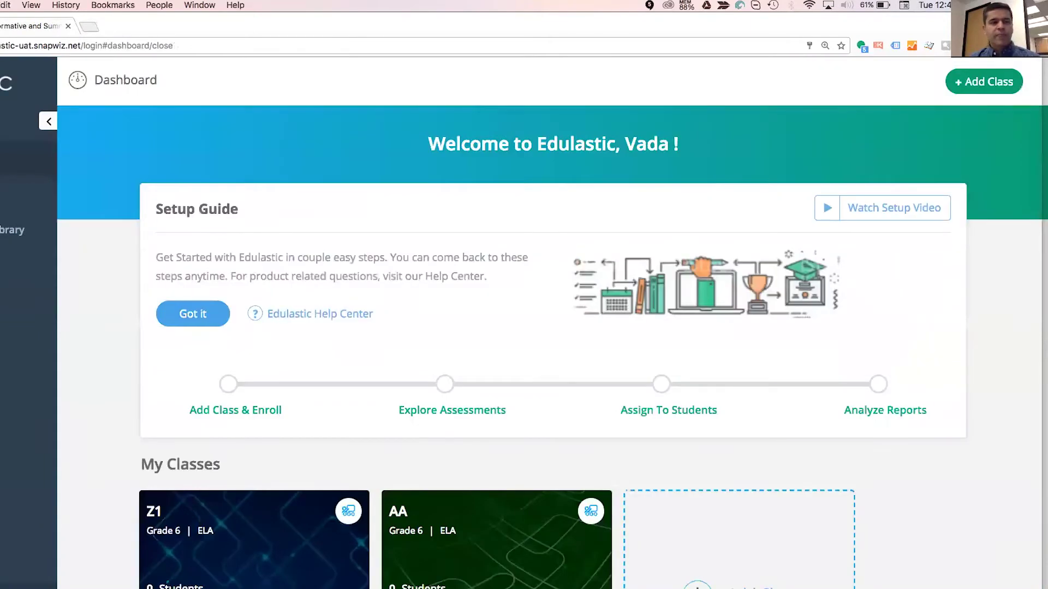
Open the Assessment Summary report with its filters shown and check the school year list.
{"action": "left_click", "coordinate": [22, 269]}
{"action": "left_click", "coordinate": [272, 247]}
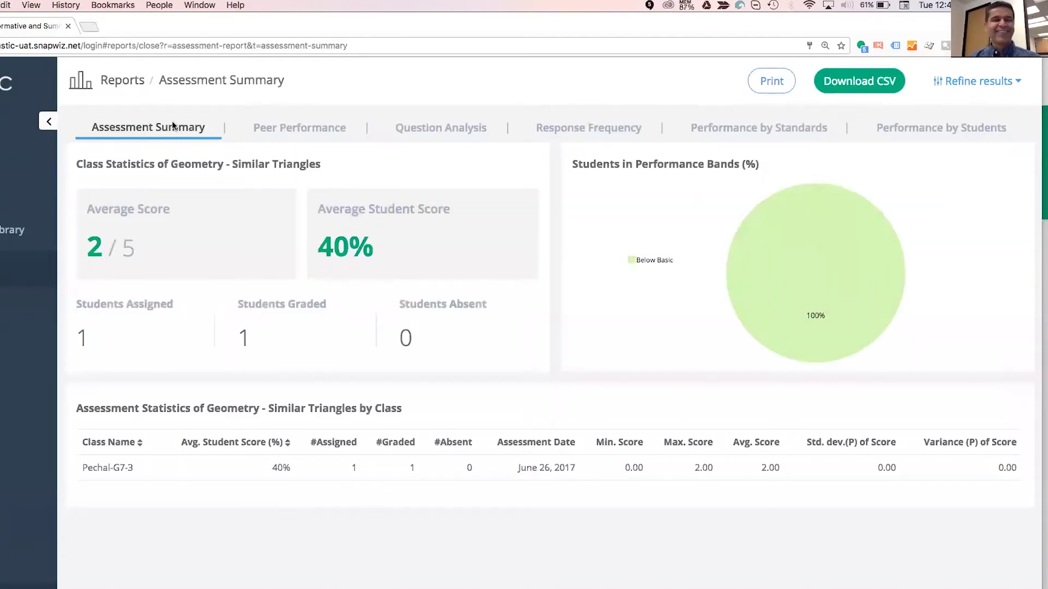
{"action": "left_click", "coordinate": [977, 81]}
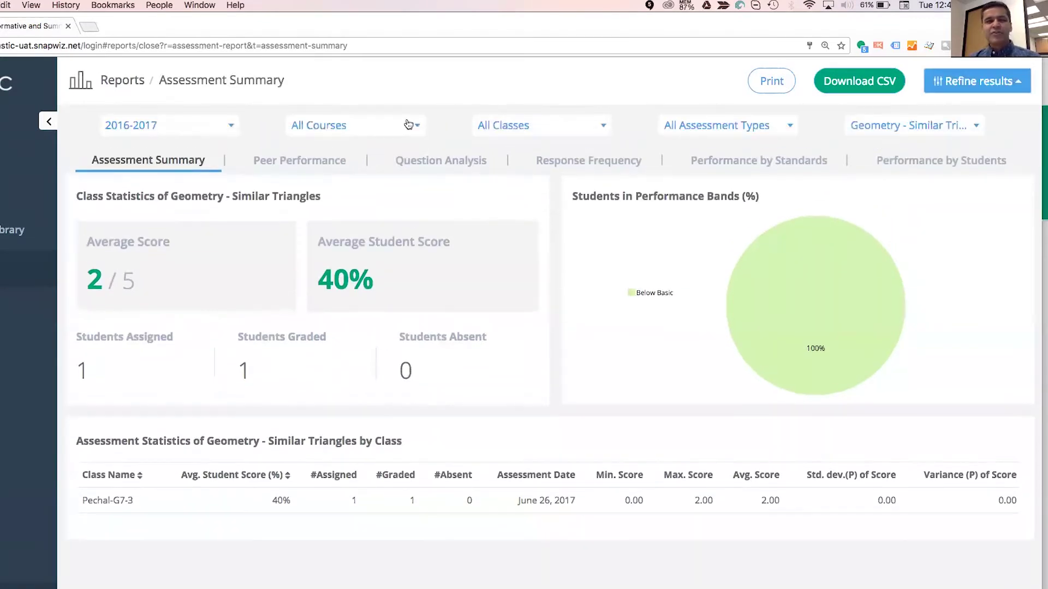
{"action": "left_click", "coordinate": [188, 129]}
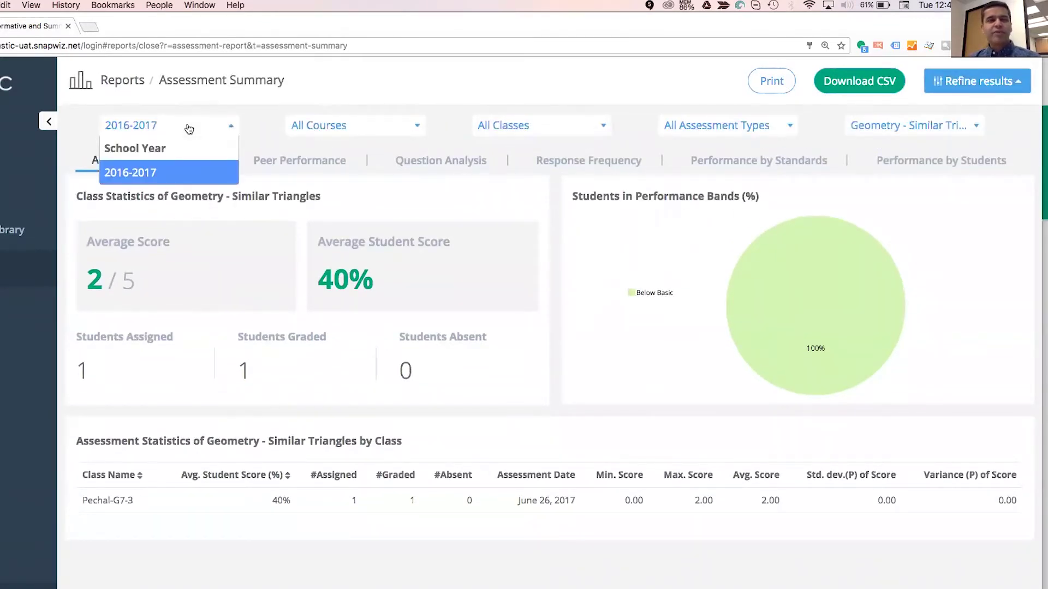
{"action": "left_click", "coordinate": [189, 129]}
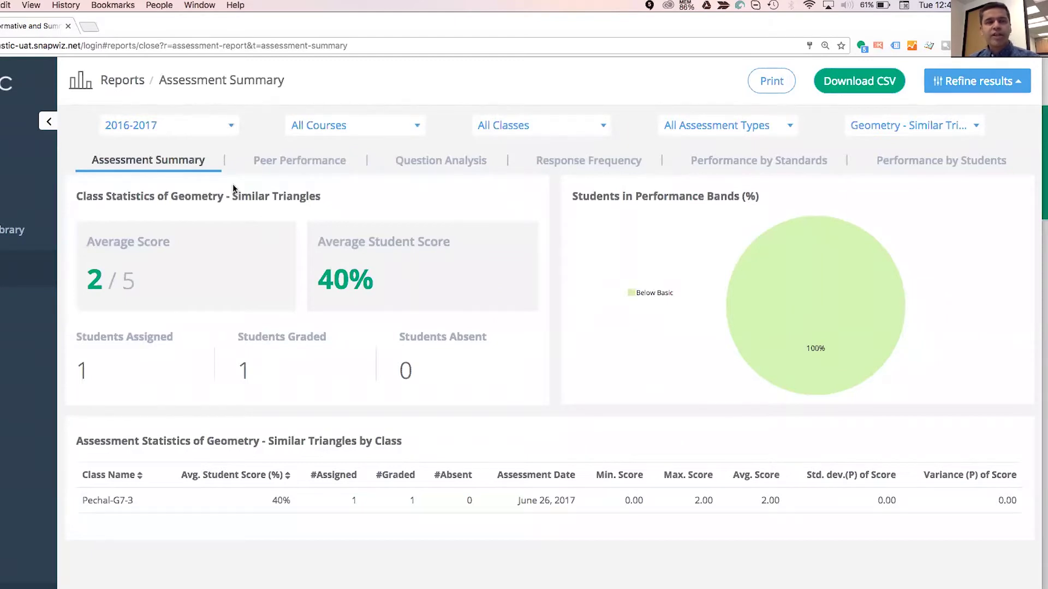
Switch the reported assessment to G7-Math-Unit#2 and collapse the filter row.
{"action": "left_click", "coordinate": [915, 126]}
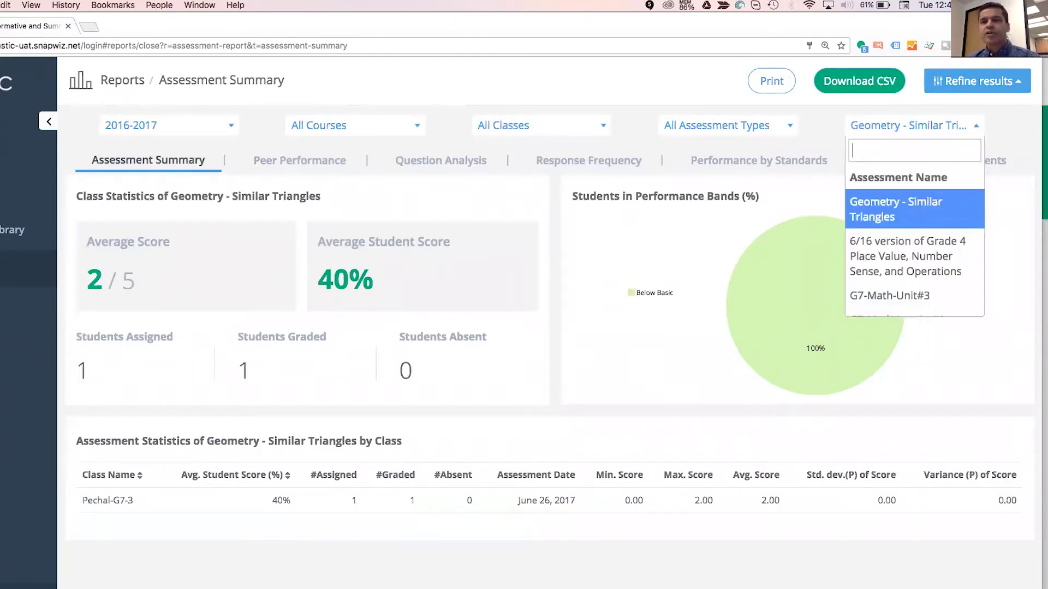
{"action": "key", "text": "Down"}
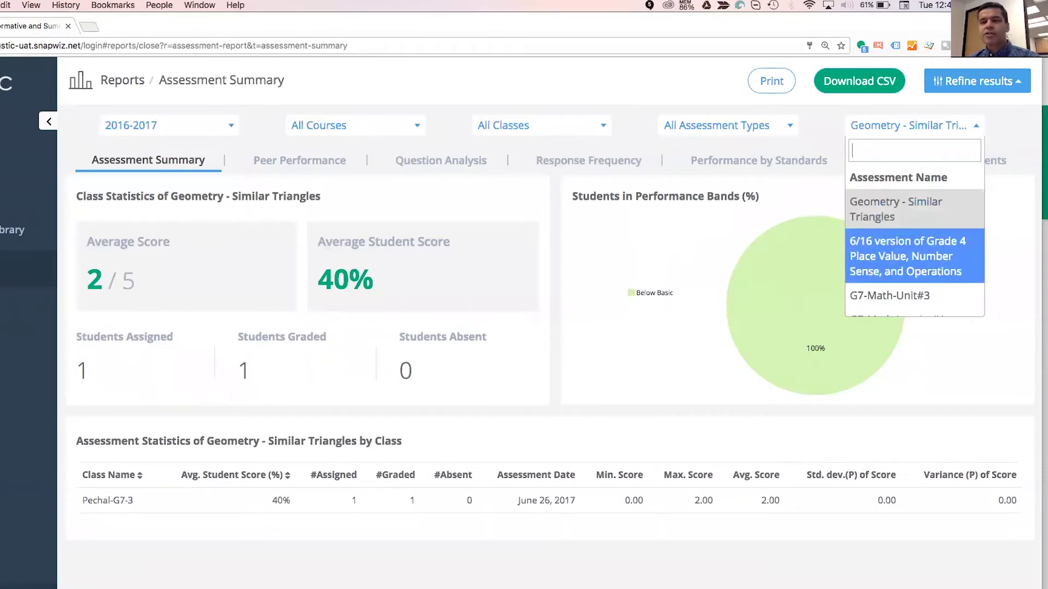
{"action": "key", "text": "Down"}
{"action": "key", "text": "Down"}
{"action": "key", "text": "Down"}
{"action": "key", "text": "Down"}
{"action": "key", "text": "Down"}
{"action": "key", "text": "Return"}
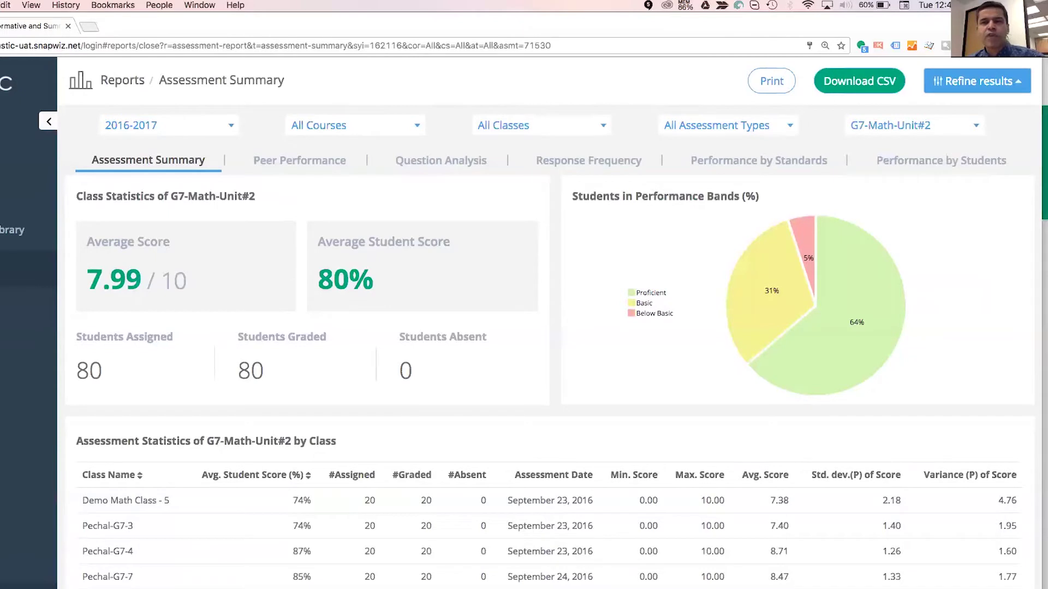
{"action": "left_click", "coordinate": [977, 81]}
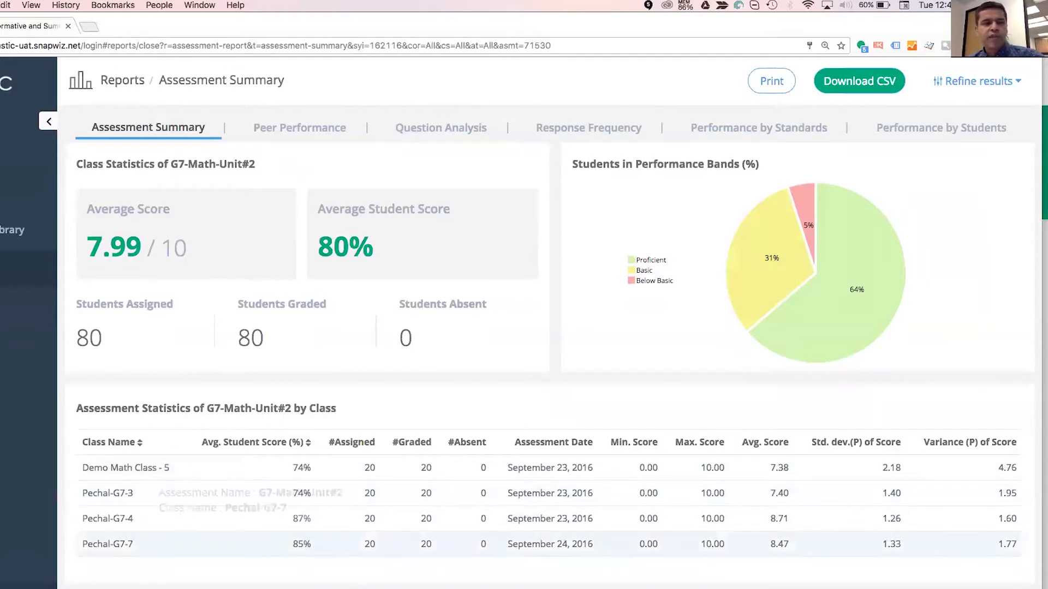
Review Peer Performance across classes for G7-Math-Unit#2, then switch to Question Analysis.
{"action": "left_click", "coordinate": [301, 127]}
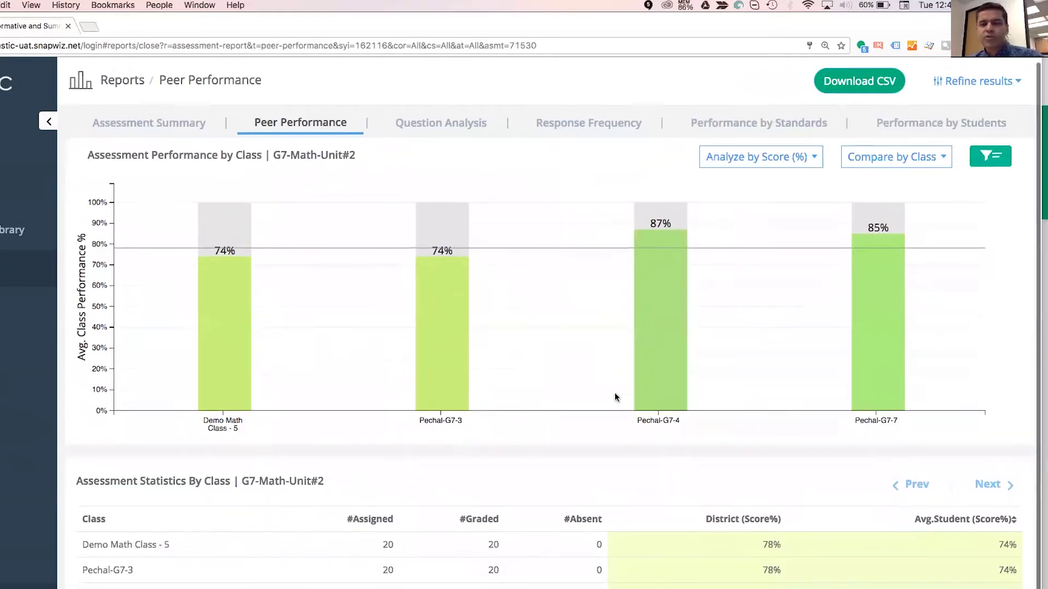
{"action": "scroll", "coordinate": [614, 392], "scroll_direction": "down", "scroll_amount": 2}
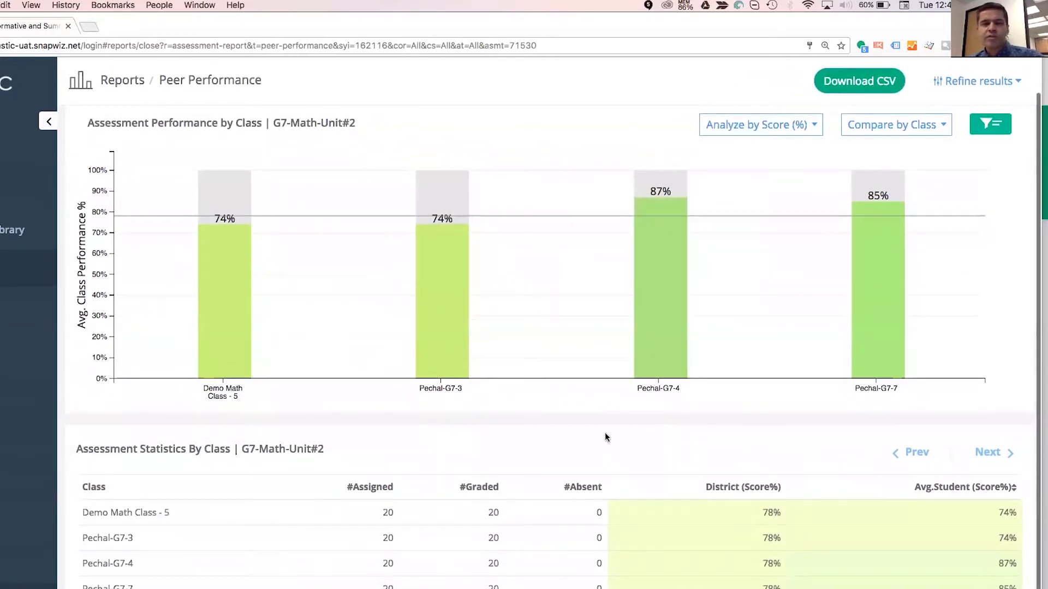
{"action": "scroll", "coordinate": [605, 438], "scroll_direction": "up", "scroll_amount": 2}
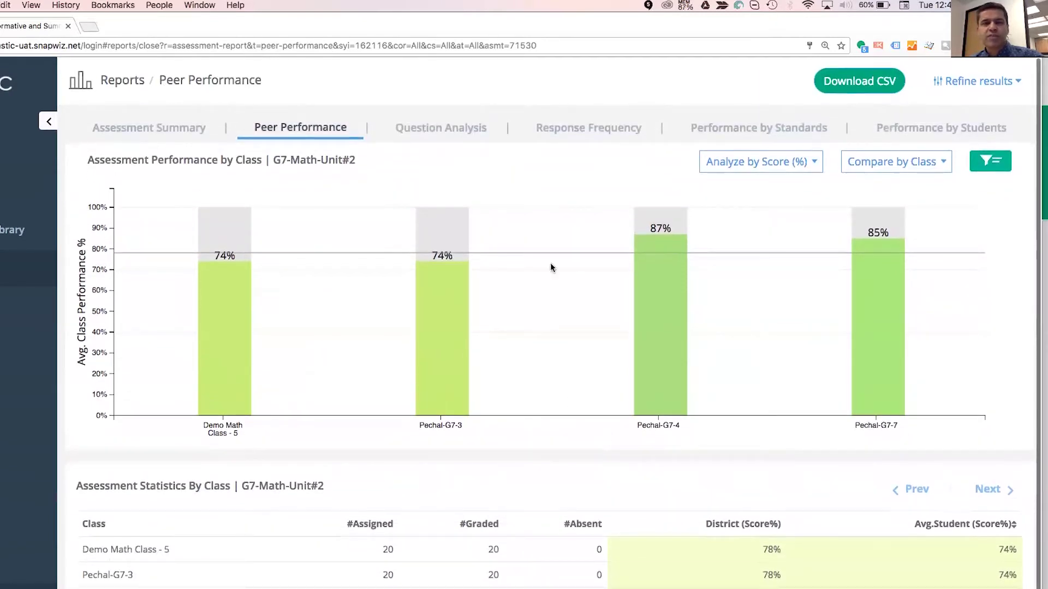
{"action": "left_click", "coordinate": [482, 130]}
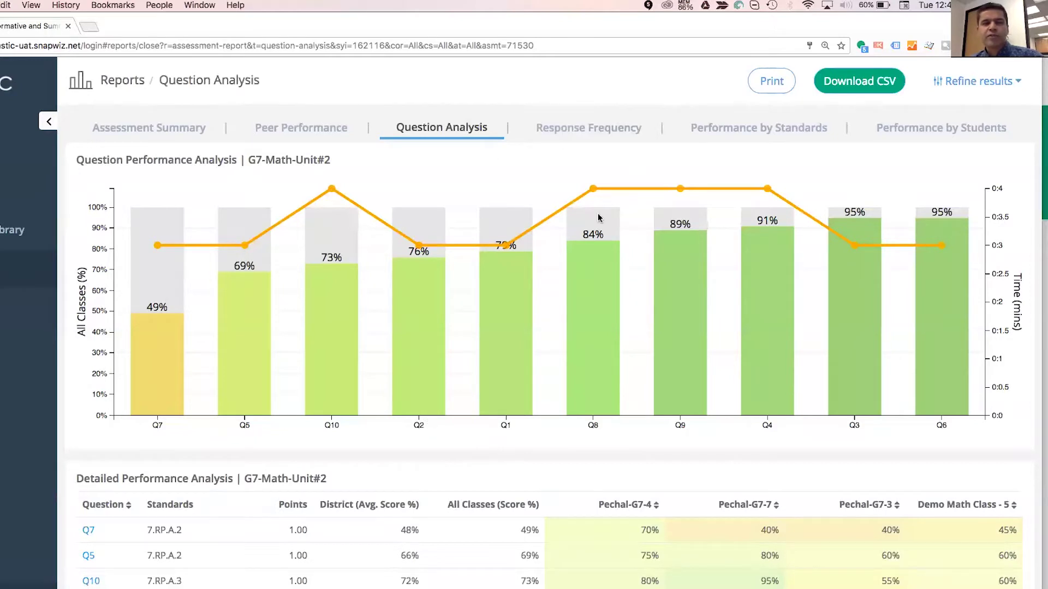
Review the Response Frequency report for G7-Math-Unit#2, including question Q8.
{"action": "left_click", "coordinate": [592, 127]}
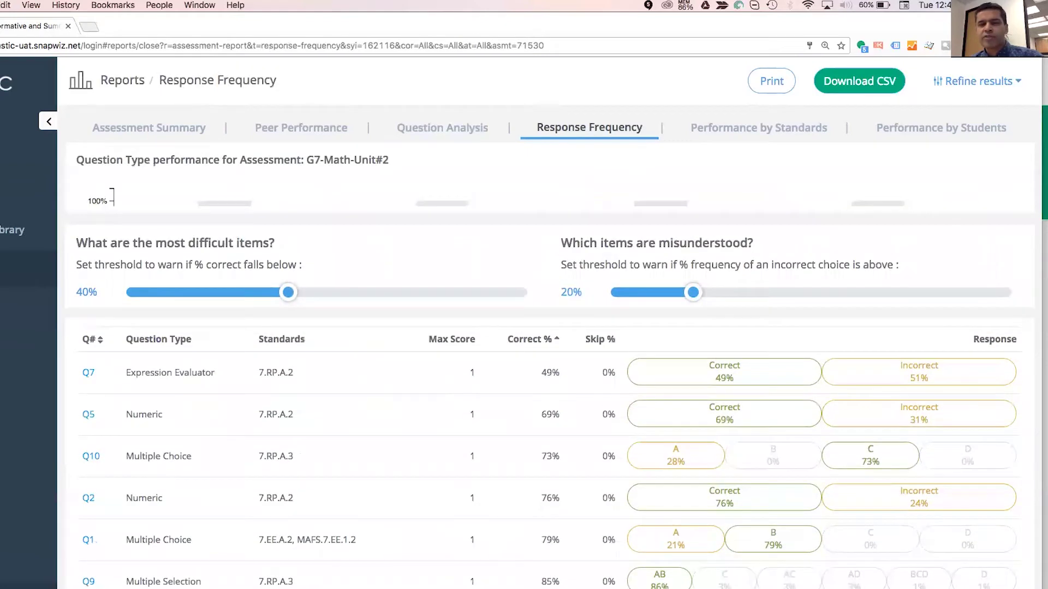
{"action": "scroll", "coordinate": [546, 327], "scroll_direction": "down", "scroll_amount": 6}
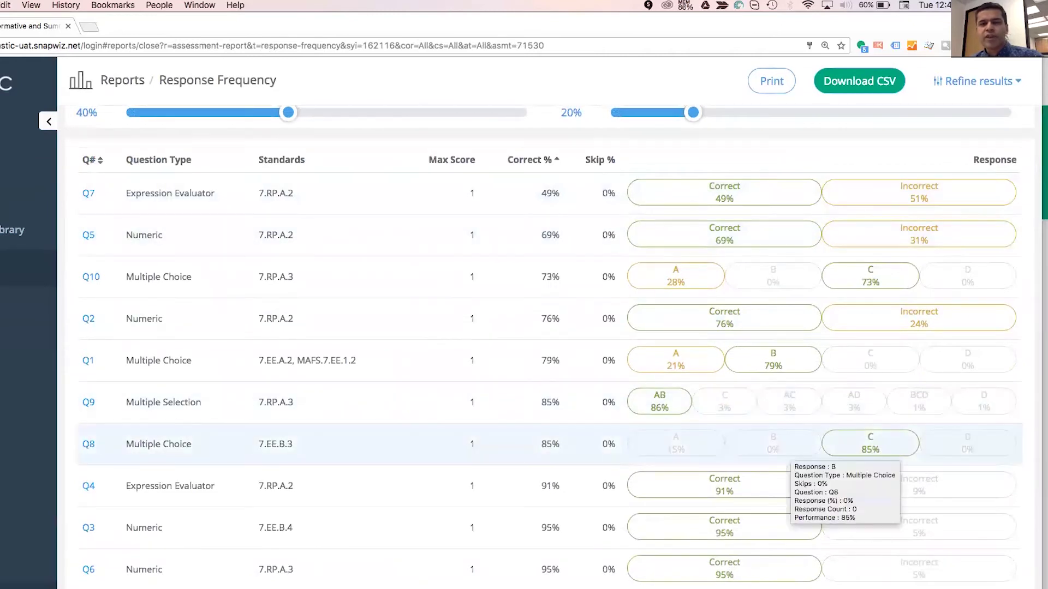
{"action": "mouse_move", "coordinate": [480, 444]}
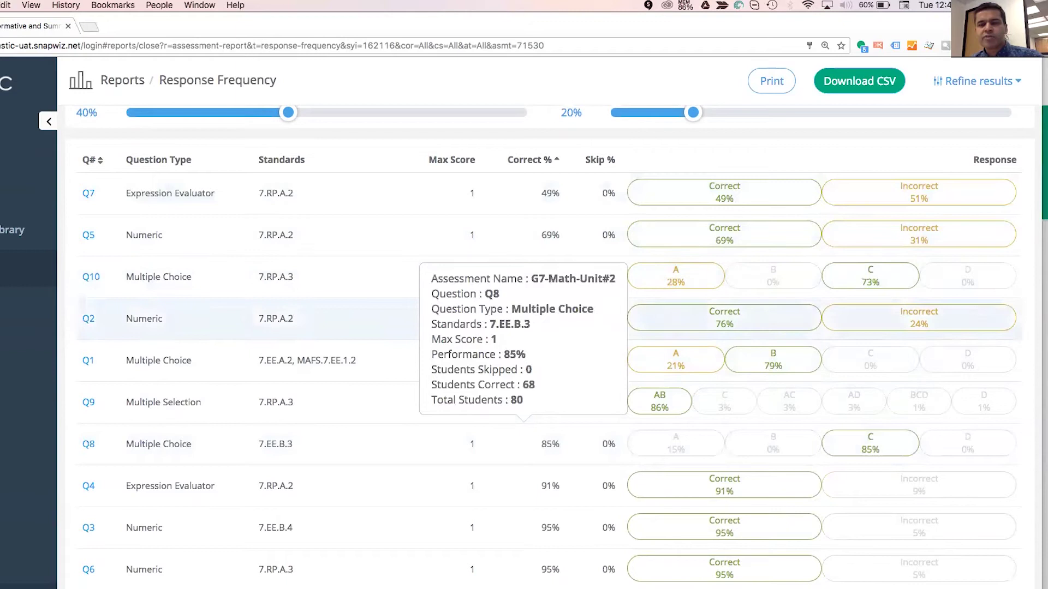
{"action": "scroll", "coordinate": [583, 390], "scroll_direction": "up", "scroll_amount": 5}
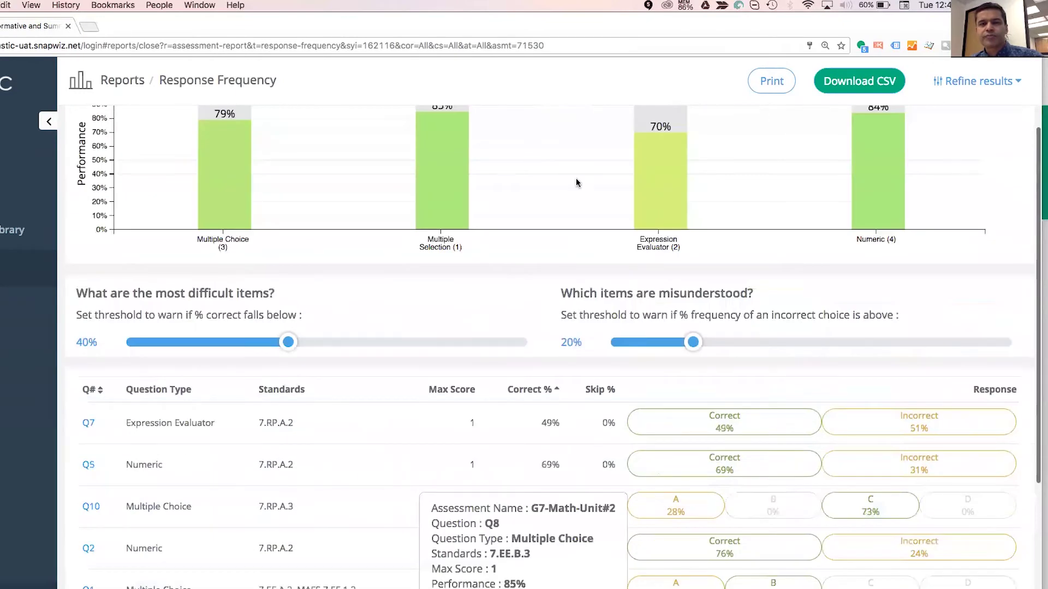
{"action": "scroll", "coordinate": [685, 138], "scroll_direction": "up", "scroll_amount": 3}
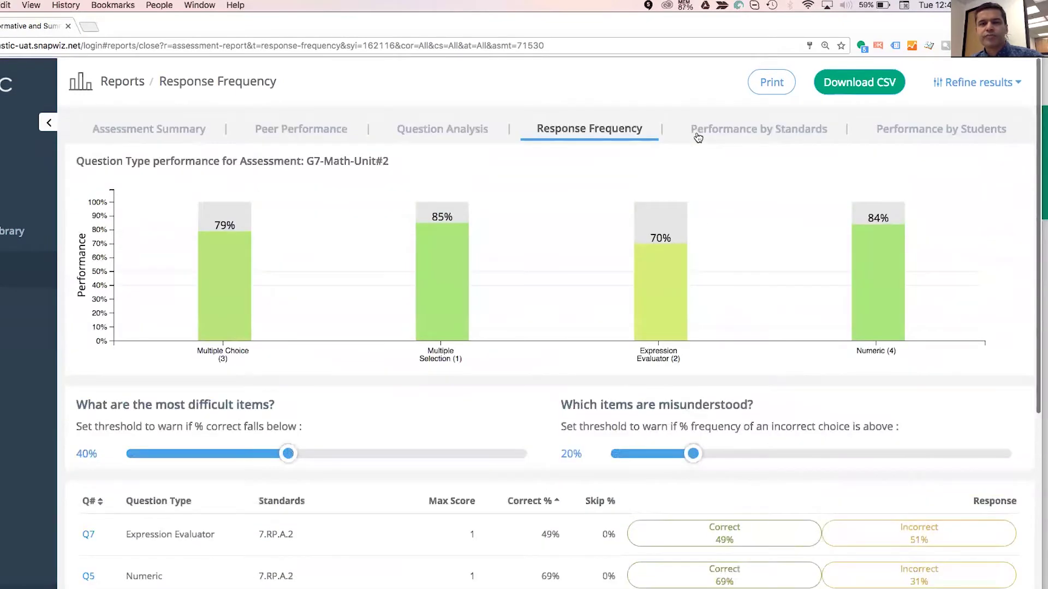
View Performance by Standards and Performance by Students, then return to the Reports overview.
{"action": "left_click", "coordinate": [699, 131]}
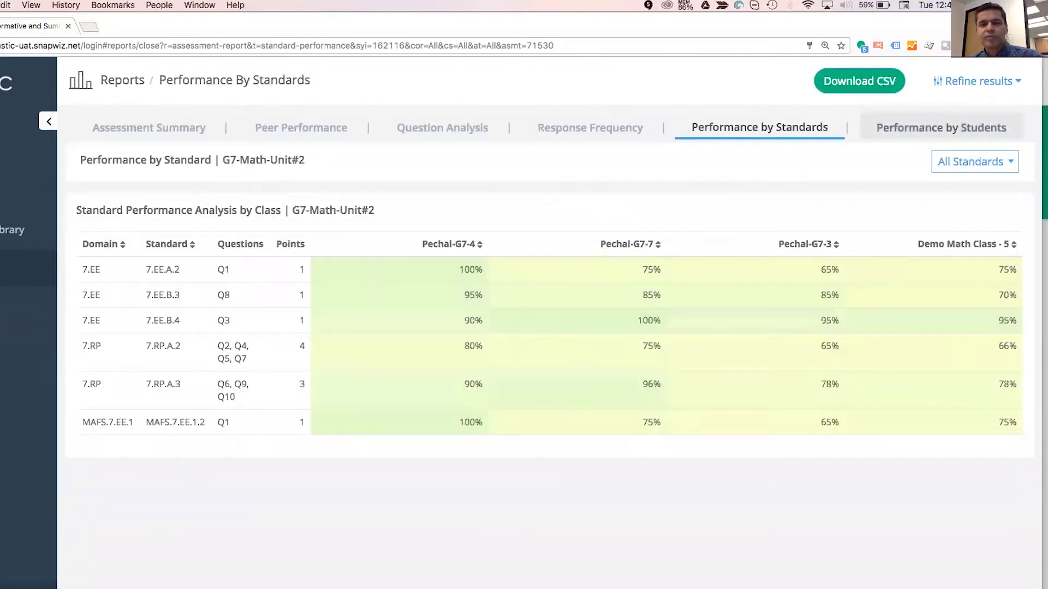
{"action": "left_click", "coordinate": [942, 128]}
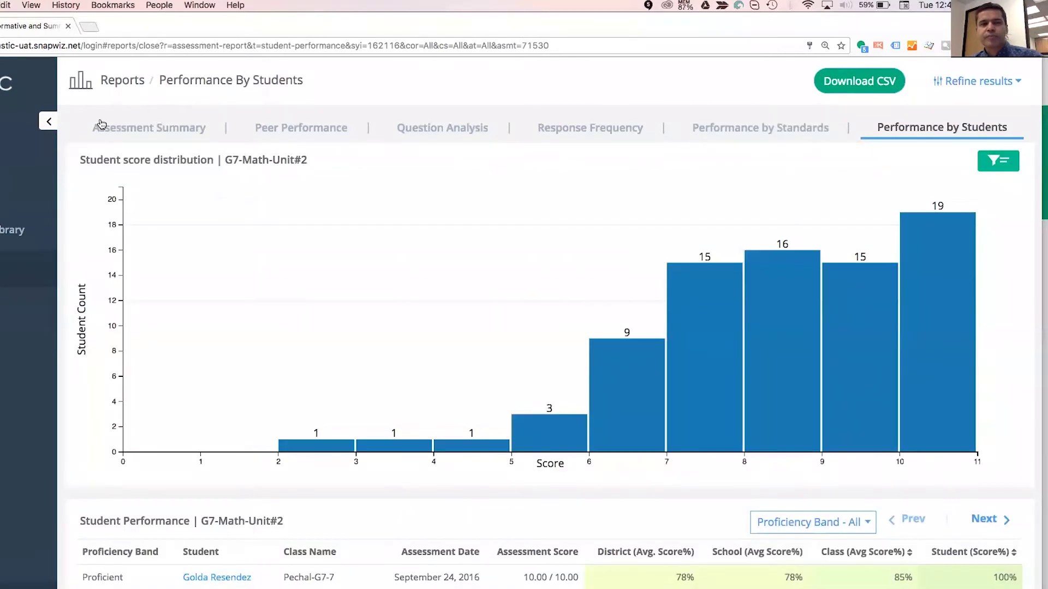
{"action": "left_click", "coordinate": [51, 122]}
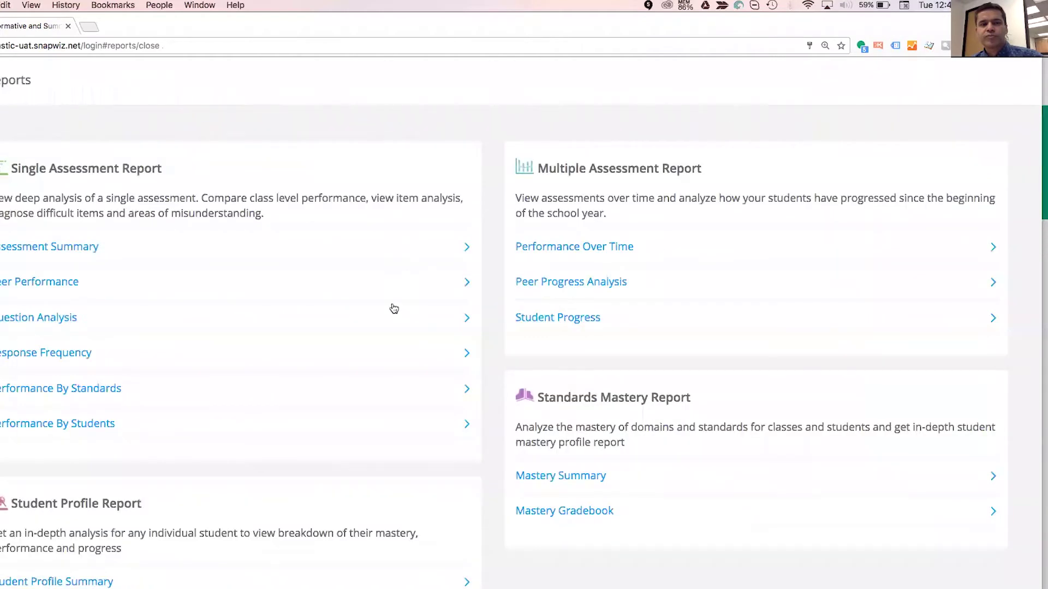
Open the Performance Over Time report and scroll through it.
{"action": "left_click", "coordinate": [551, 250]}
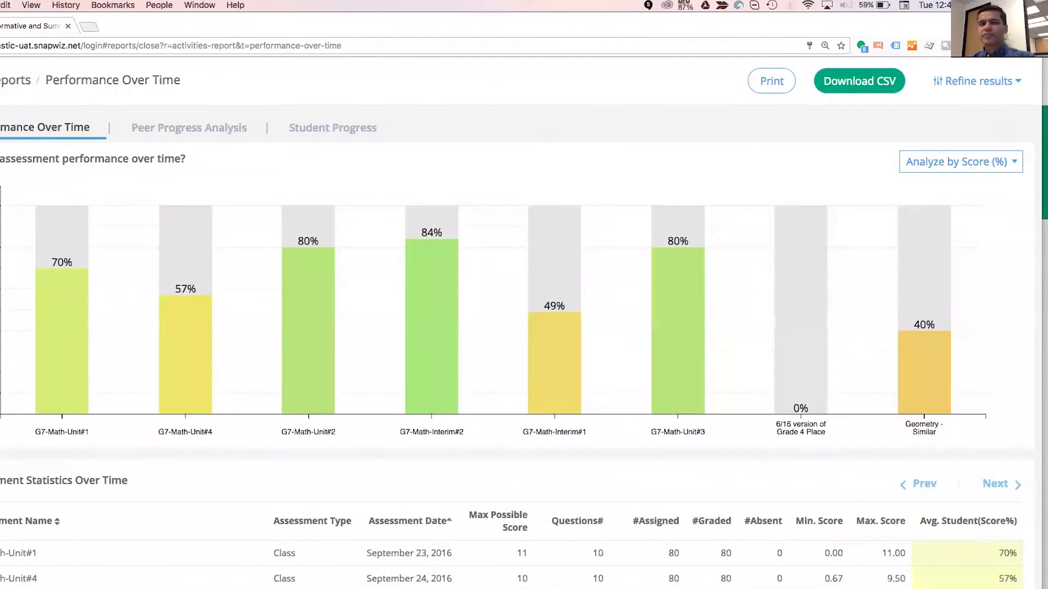
{"action": "scroll", "coordinate": [473, 344], "scroll_direction": "down", "scroll_amount": 3}
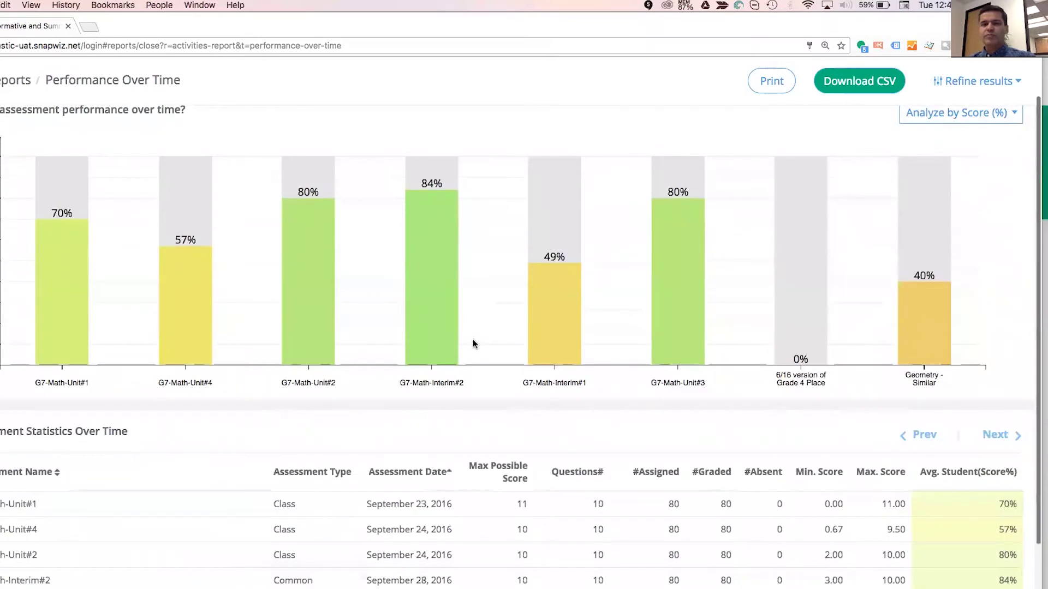
{"action": "scroll", "coordinate": [473, 341], "scroll_direction": "down", "scroll_amount": 3}
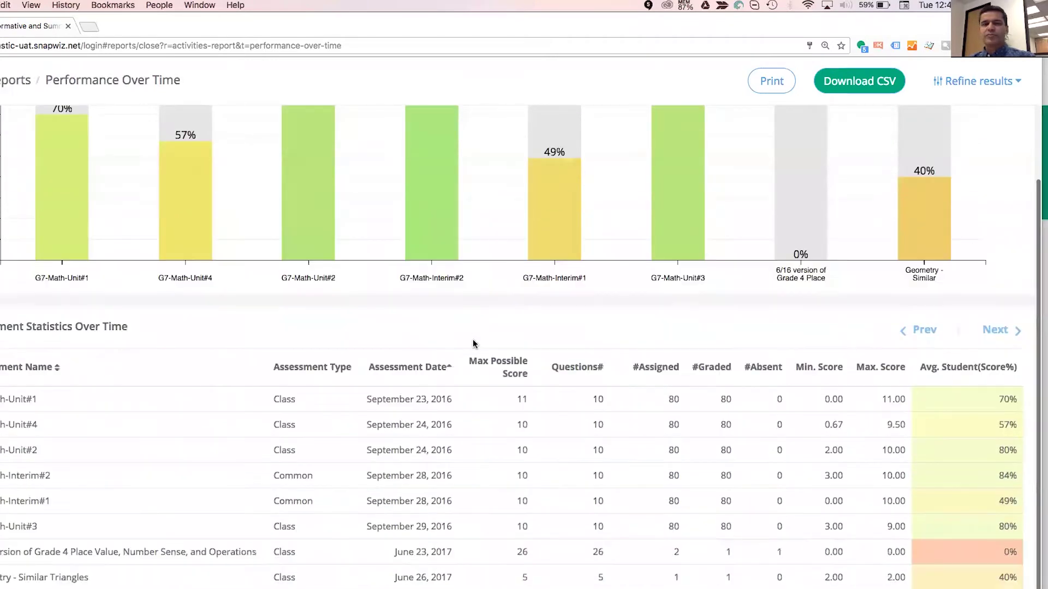
{"action": "scroll", "coordinate": [473, 344], "scroll_direction": "up", "scroll_amount": 5}
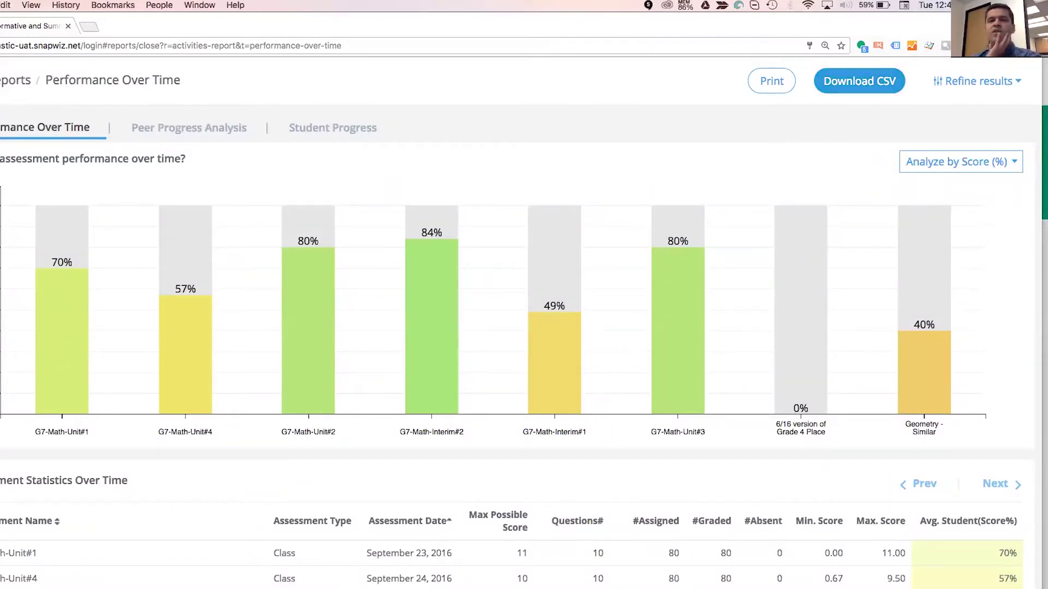
Filter to G7-Math-Interim#2 and G7-Math-Interim#1, then show the Peer Progress Analysis.
{"action": "left_click", "coordinate": [977, 81]}
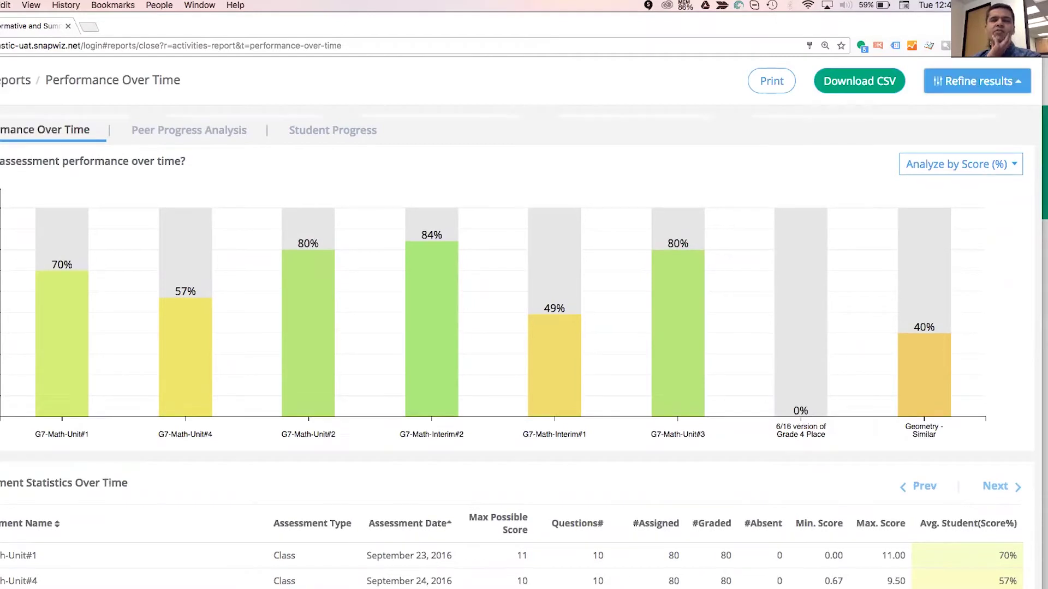
{"action": "left_click", "coordinate": [874, 125]}
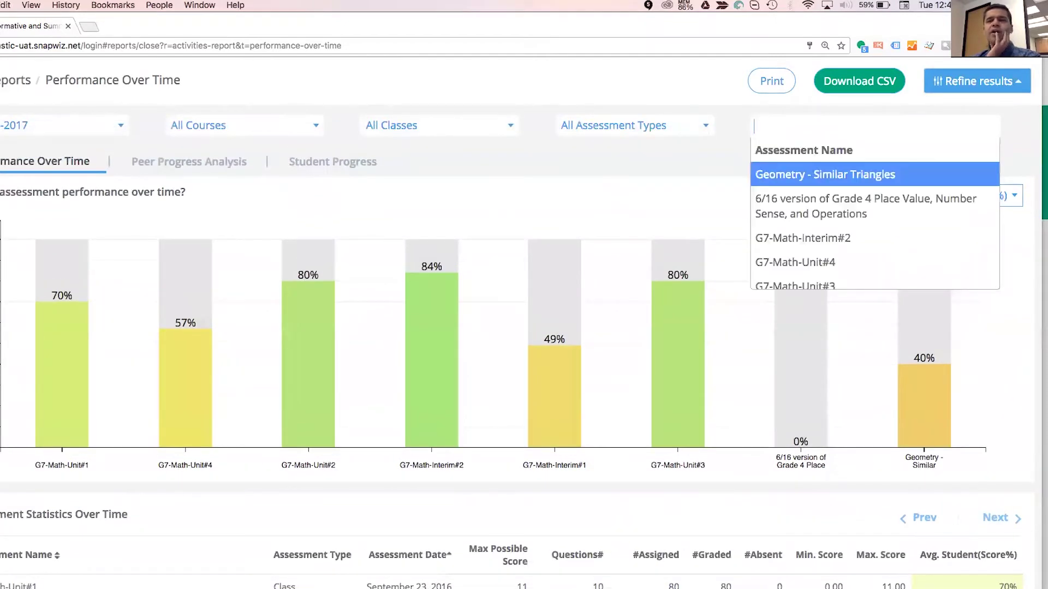
{"action": "key", "text": "Down"}
{"action": "key", "text": "Down"}
{"action": "key", "text": "Return"}
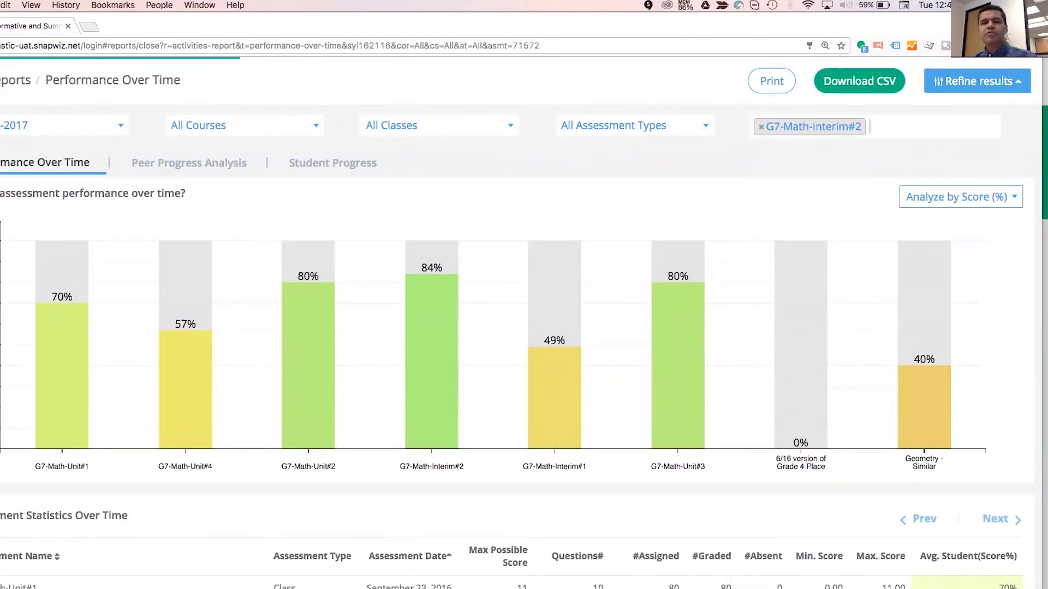
{"action": "key", "text": "Down"}
{"action": "key", "text": "Up"}
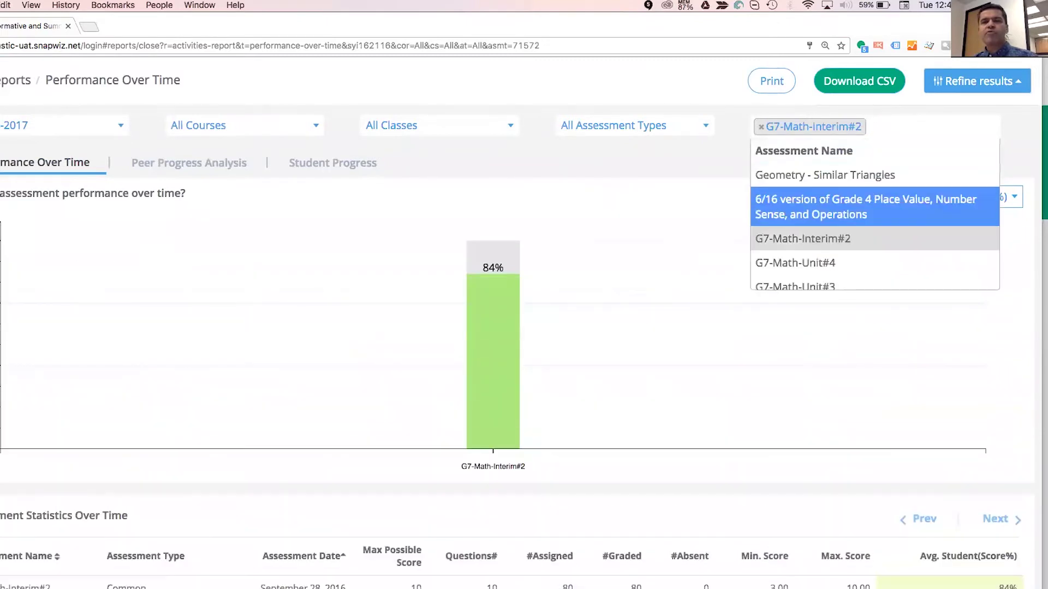
{"action": "key", "text": "Down"}
{"action": "key", "text": "Down"}
{"action": "key", "text": "Down"}
{"action": "key", "text": "Down"}
{"action": "key", "text": "Return"}
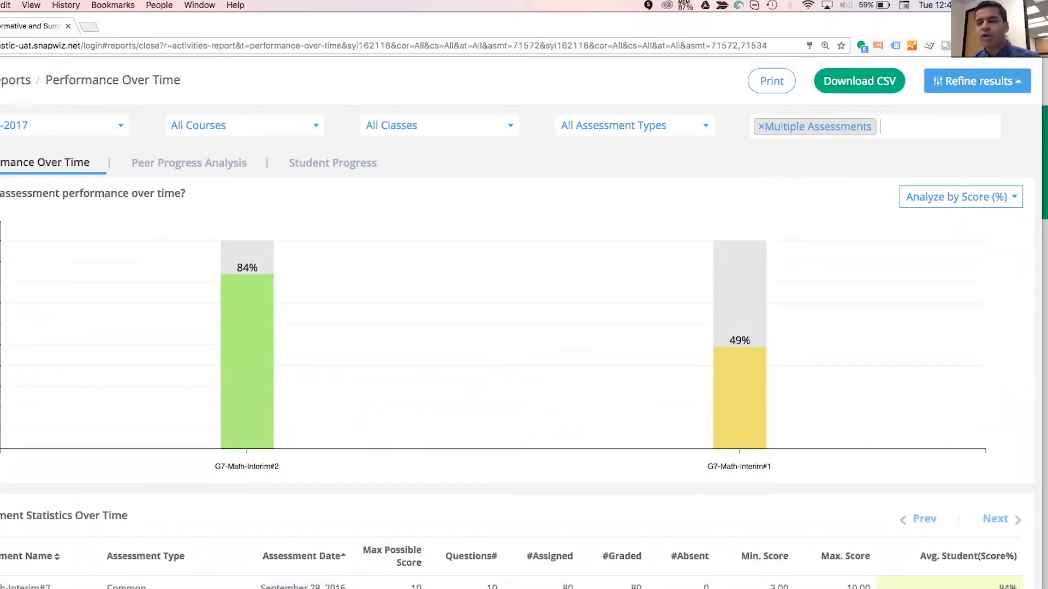
{"action": "left_click", "coordinate": [216, 164]}
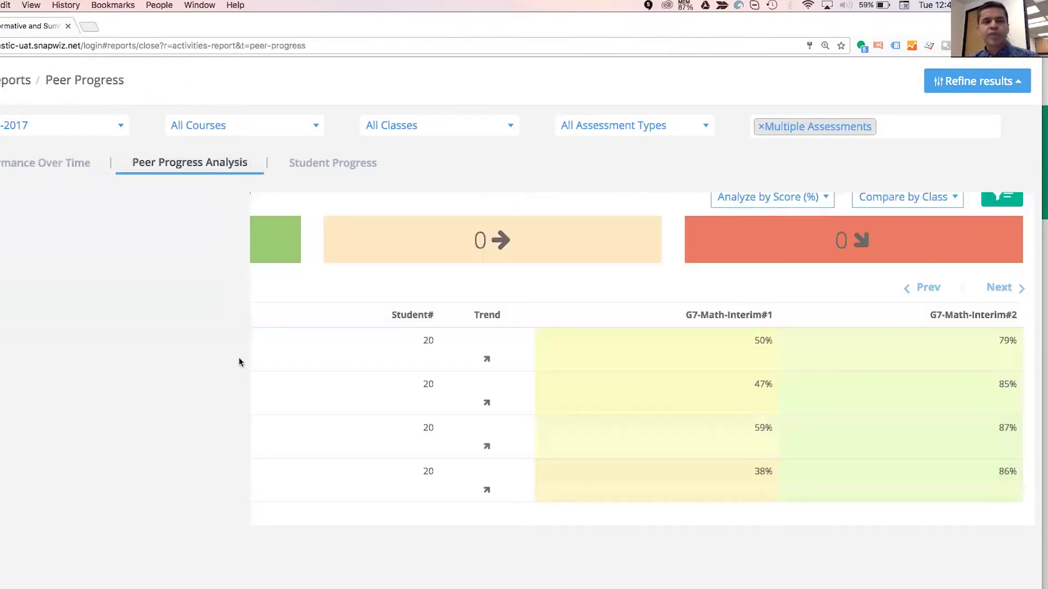
Review Student Progress: 74 students improving, 3 steady and 3 declining between the interims.
{"action": "left_click", "coordinate": [305, 163]}
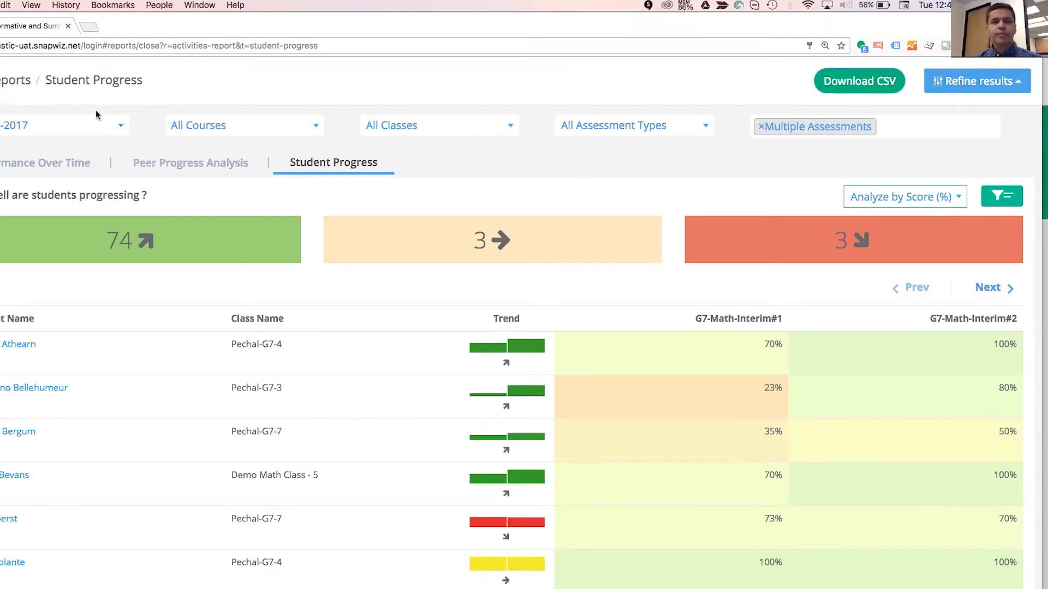
{"action": "scroll", "coordinate": [114, 166], "scroll_direction": "up", "scroll_amount": 1}
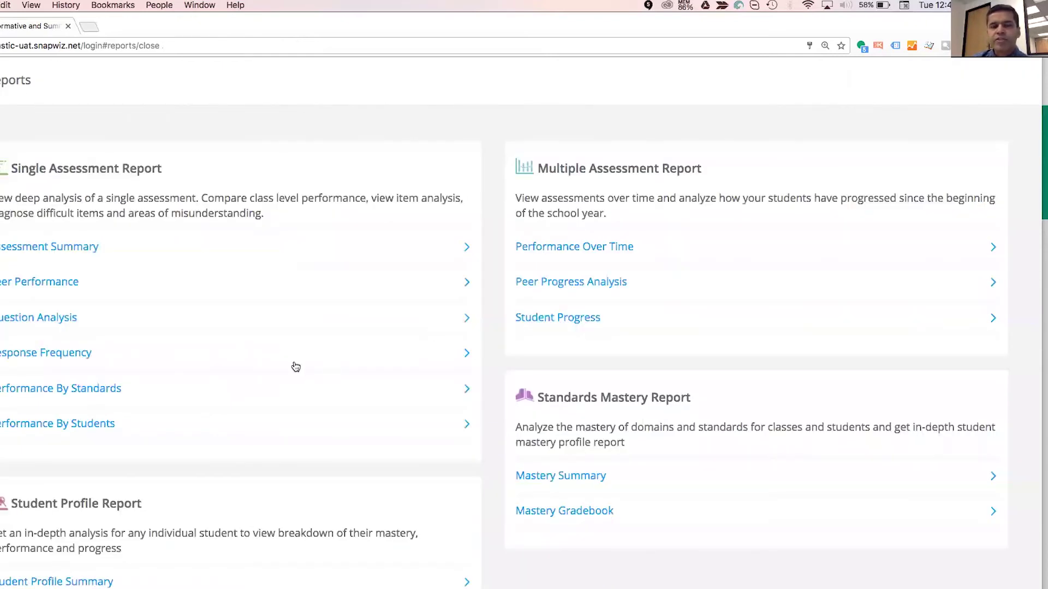
Scroll the Reports overview, expand the left navigation sidebar, and dismiss the analytics warning with OK.
{"action": "scroll", "coordinate": [449, 453], "scroll_direction": "down", "scroll_amount": 3}
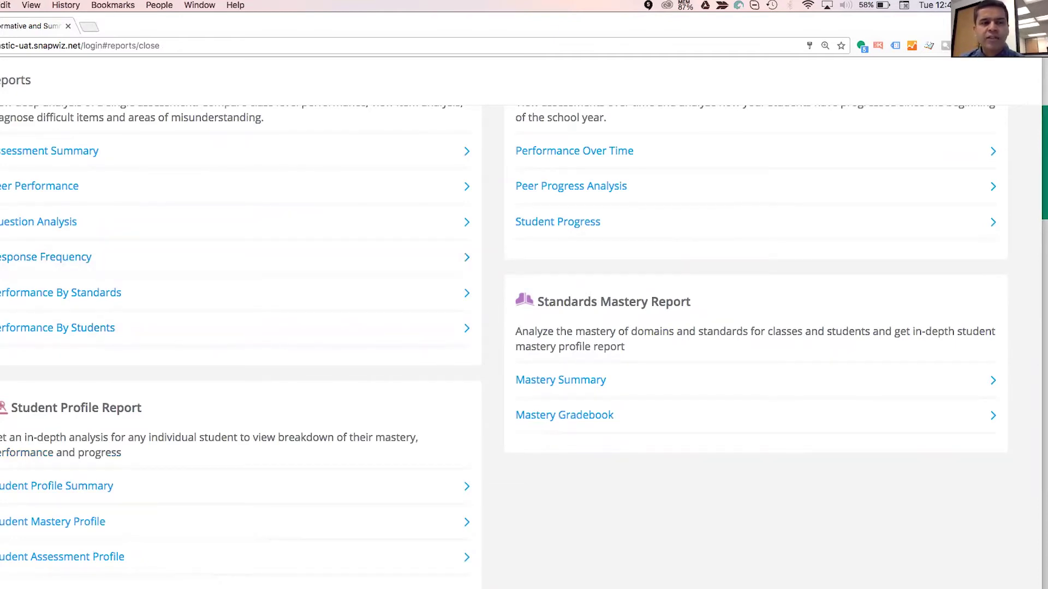
{"action": "left_click", "coordinate": [1, 123]}
{"action": "left_click", "coordinate": [43, 124]}
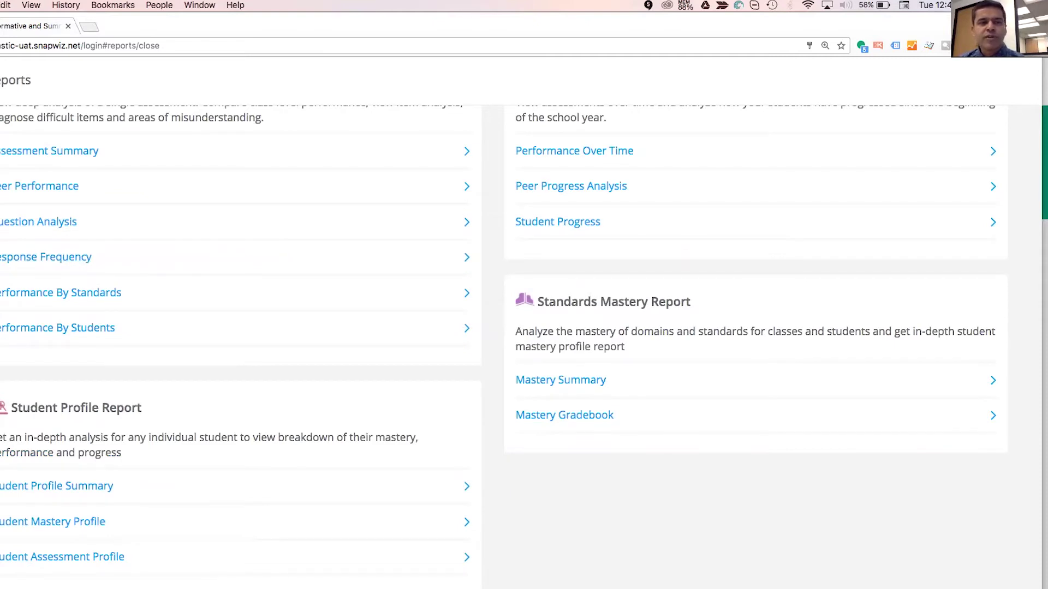
{"action": "left_click", "coordinate": [1, 121]}
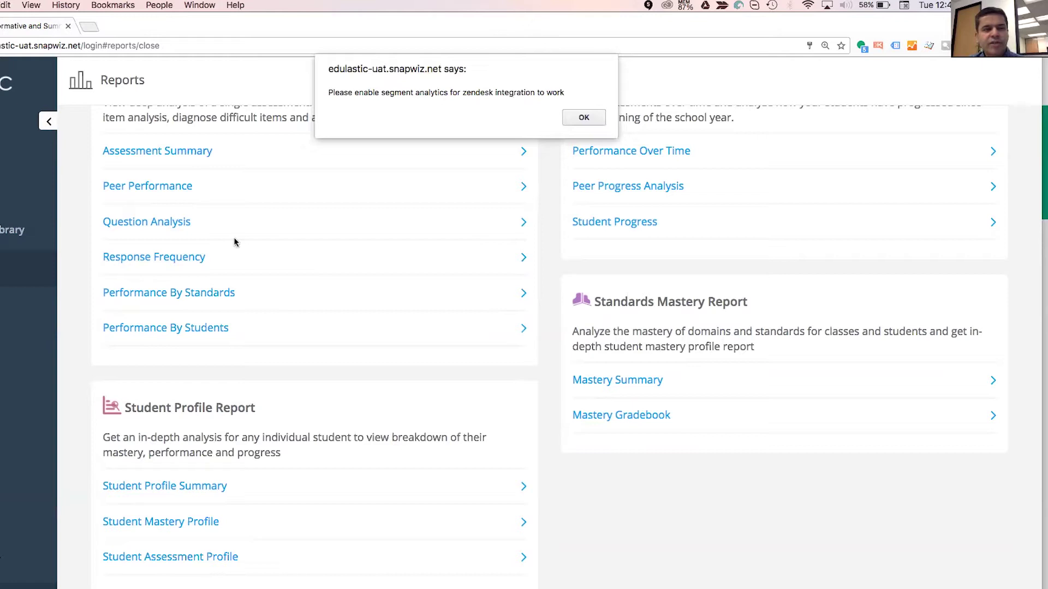
{"action": "left_click", "coordinate": [596, 116]}
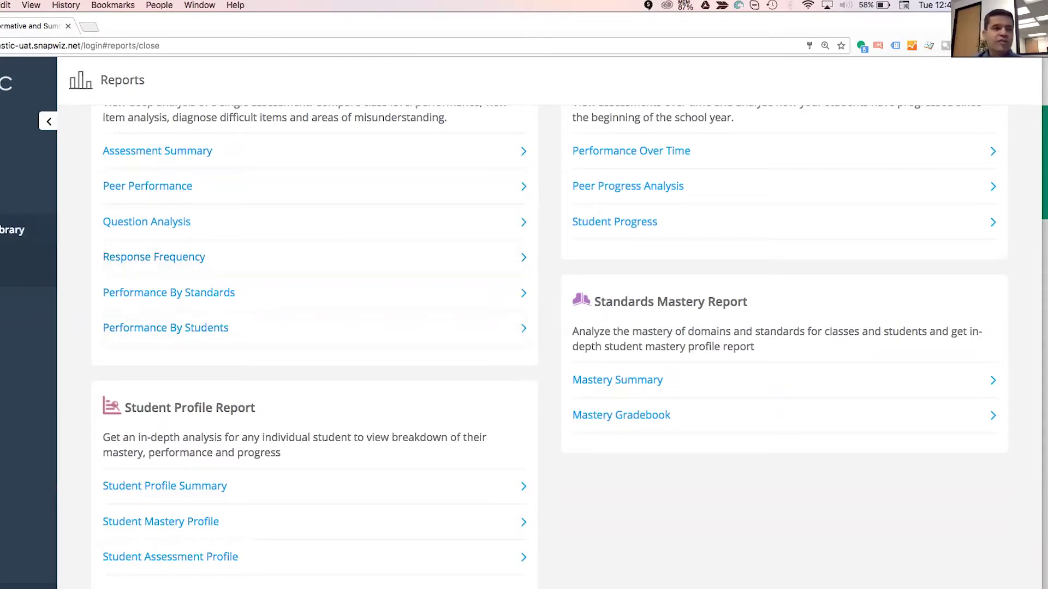
From Assignments, create a new assignment from PDF, reaching the upload page for Untitled Assessment - 2.
{"action": "left_click", "coordinate": [11, 194]}
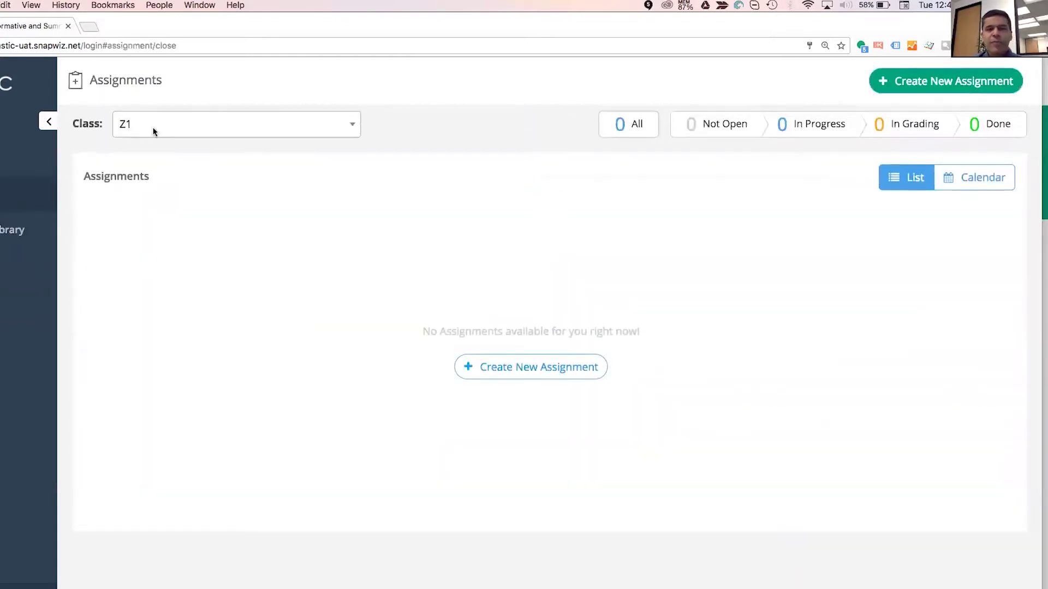
{"action": "left_click", "coordinate": [928, 82]}
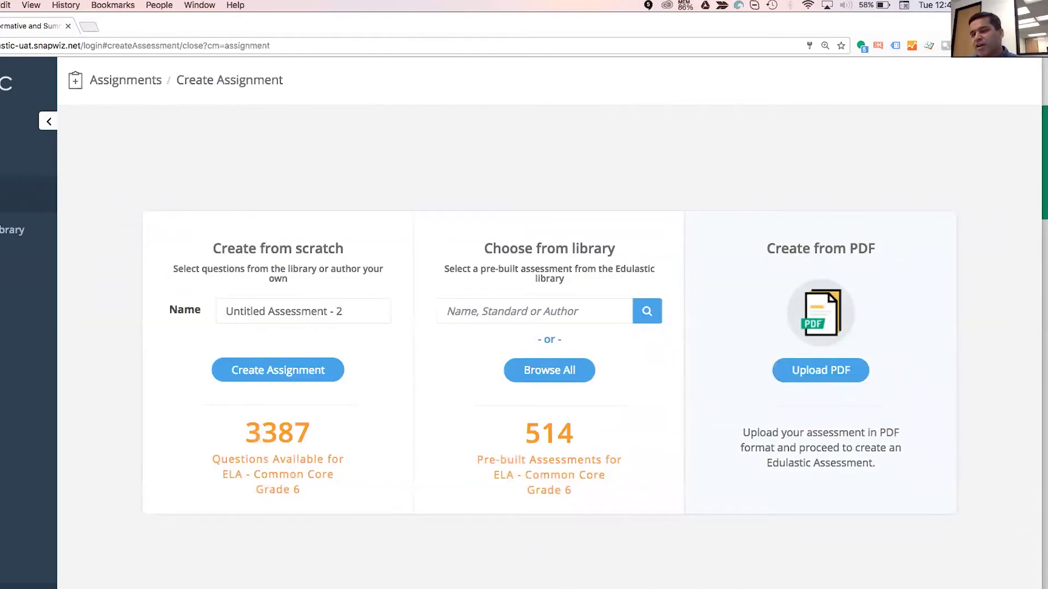
{"action": "left_click", "coordinate": [821, 370]}
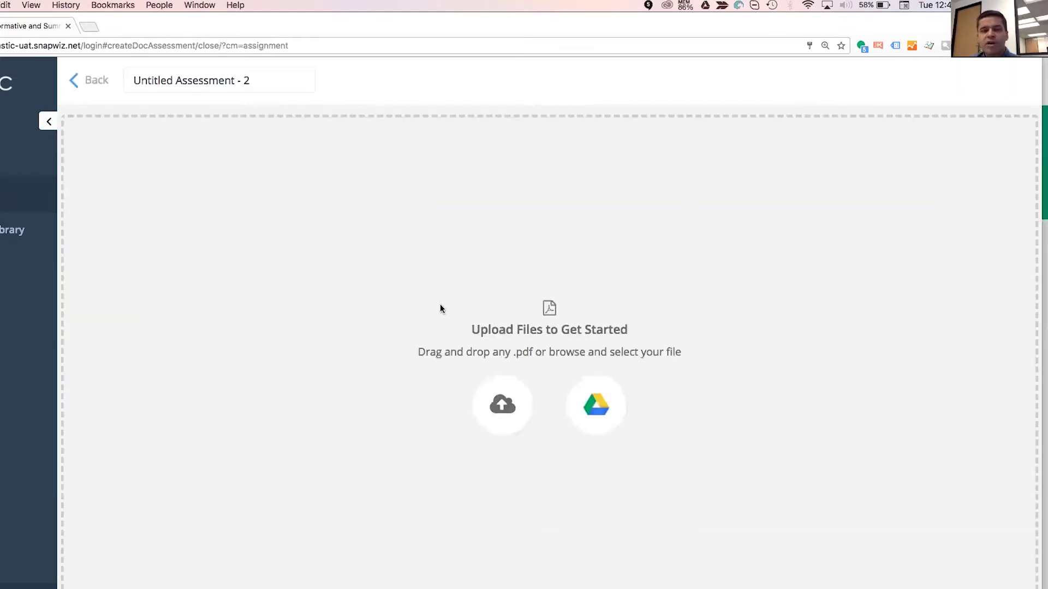
Browse the computer's files for a PDF to upload to the assessment.
{"action": "left_click", "coordinate": [507, 405]}
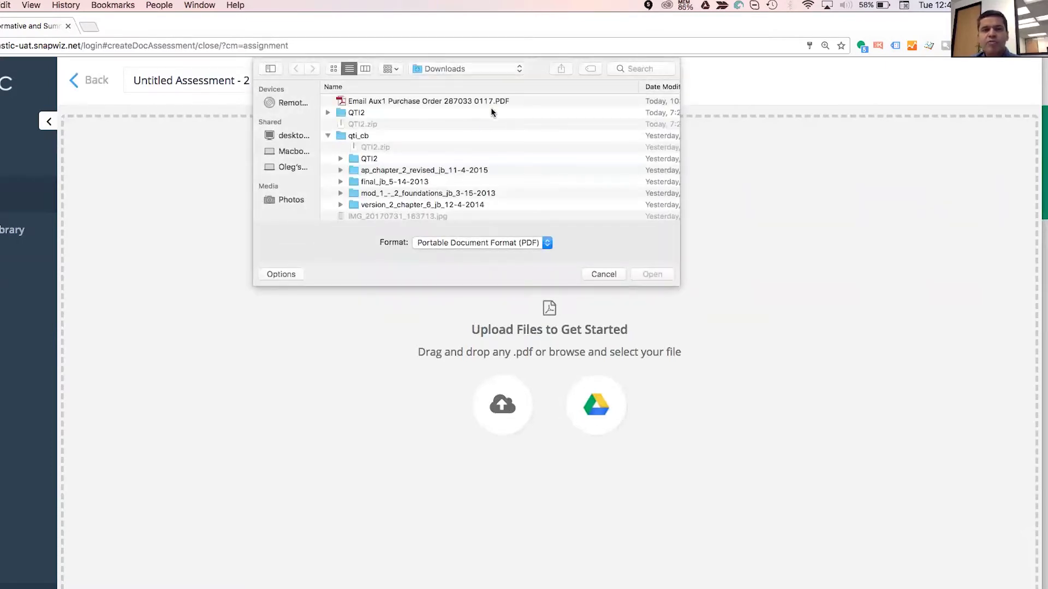
{"action": "scroll", "coordinate": [484, 148], "scroll_direction": "down", "scroll_amount": 10}
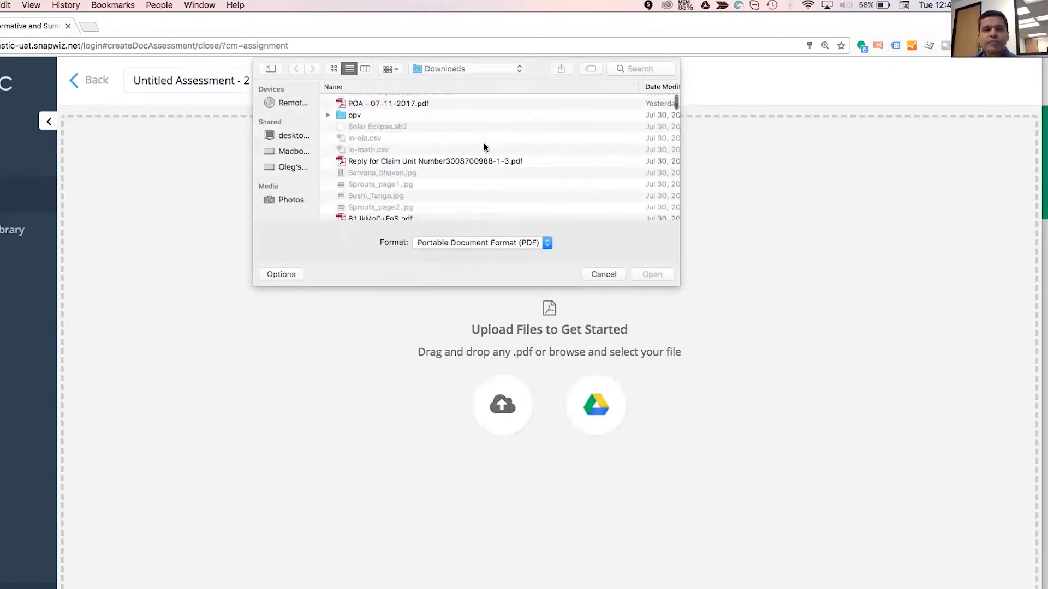
{"action": "scroll", "coordinate": [444, 145], "scroll_direction": "down", "scroll_amount": 5}
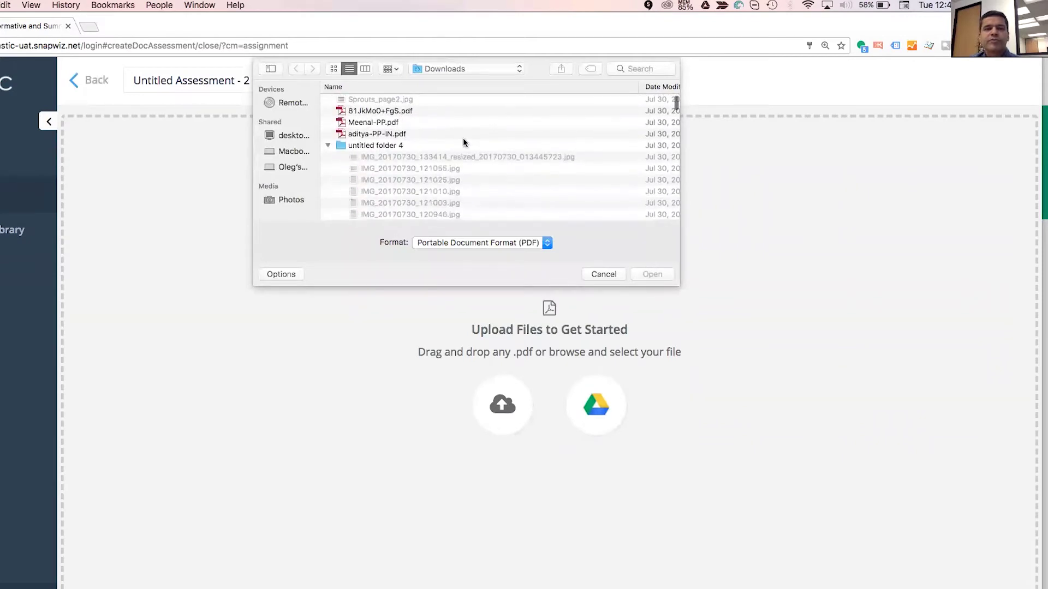
{"action": "scroll", "coordinate": [420, 217], "scroll_direction": "down", "scroll_amount": 5}
{"action": "scroll", "coordinate": [457, 184], "scroll_direction": "down", "scroll_amount": 8}
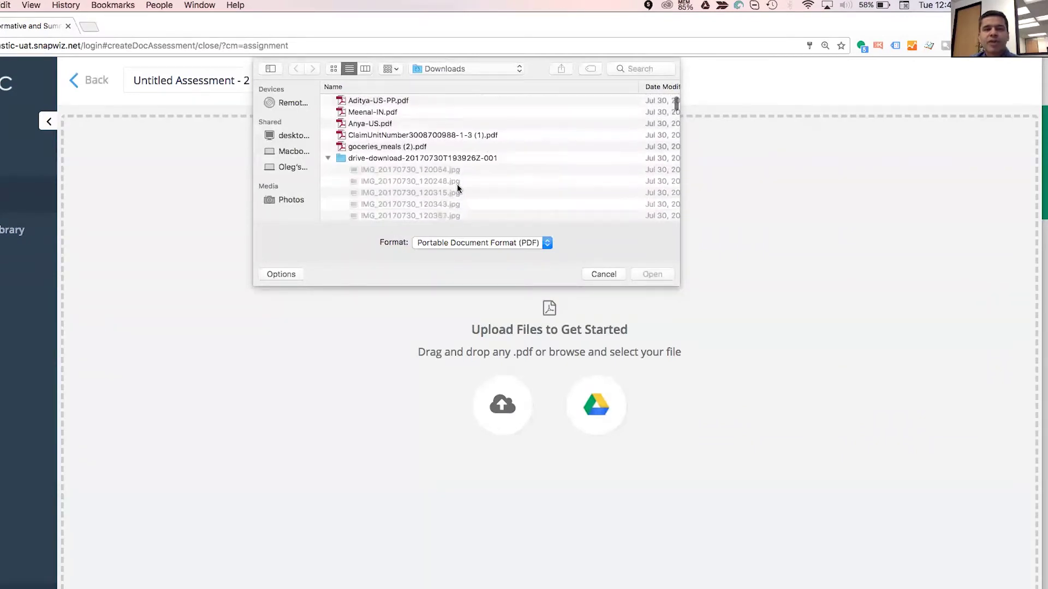
{"action": "scroll", "coordinate": [457, 184], "scroll_direction": "up", "scroll_amount": 5}
Search the files for 'ACT' and select the ACT-Math PDF.
{"action": "left_click", "coordinate": [616, 69]}
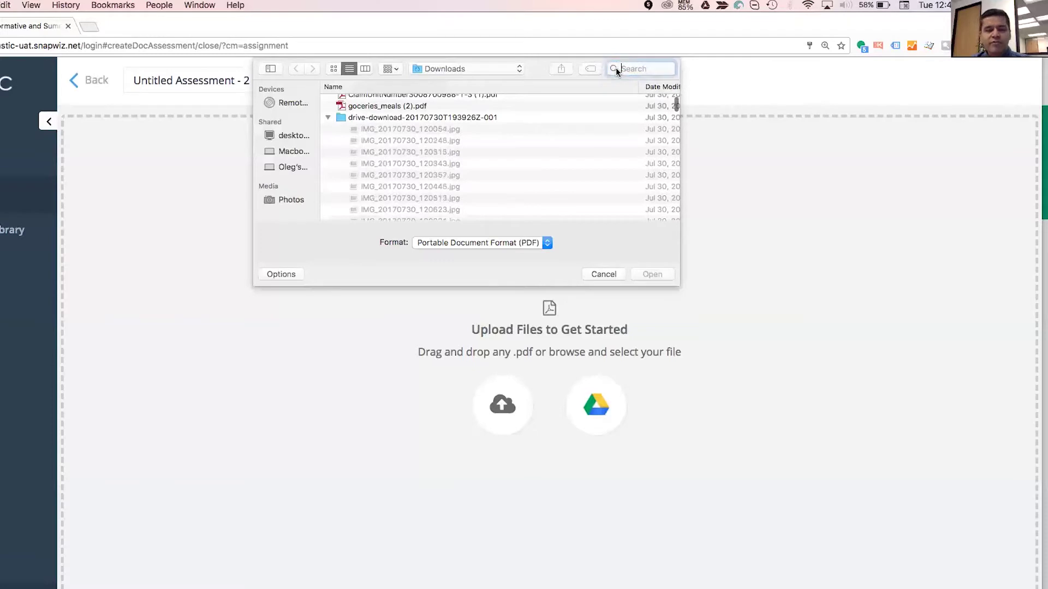
{"action": "type", "text": "ACT"}
{"action": "key", "text": "Return"}
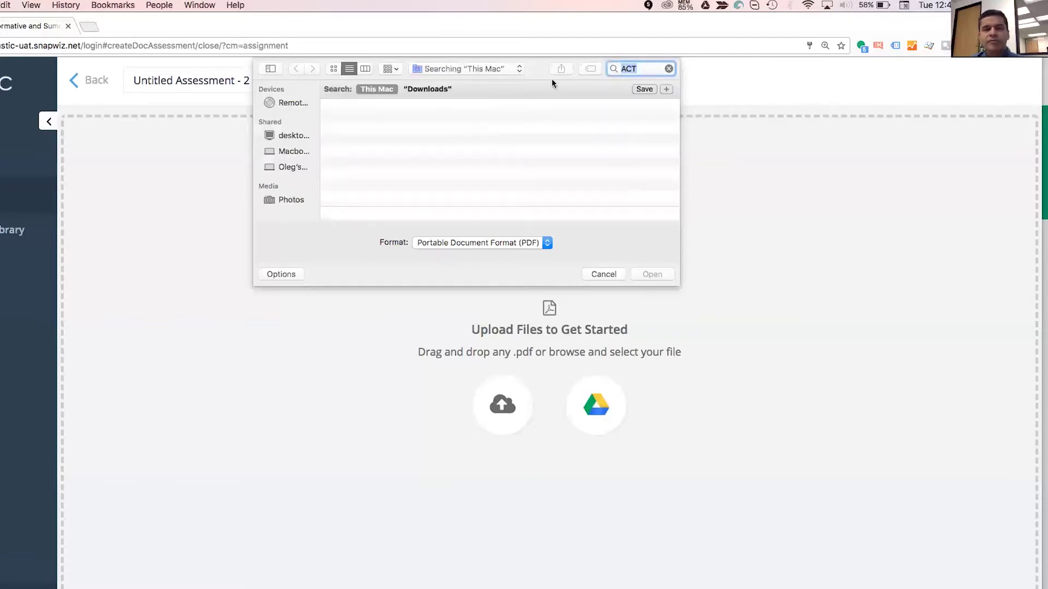
{"action": "scroll", "coordinate": [416, 179], "scroll_direction": "down", "scroll_amount": 5}
{"action": "scroll", "coordinate": [433, 135], "scroll_direction": "down", "scroll_amount": 3}
{"action": "scroll", "coordinate": [454, 140], "scroll_direction": "down", "scroll_amount": 5}
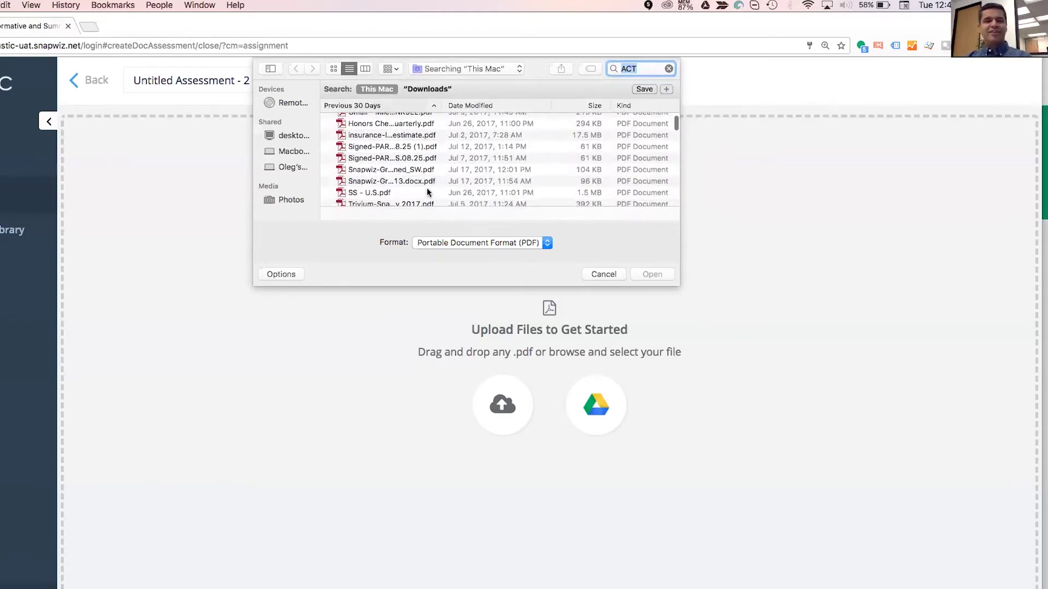
{"action": "scroll", "coordinate": [437, 175], "scroll_direction": "down", "scroll_amount": 2}
{"action": "left_click", "coordinate": [433, 166]}
{"action": "scroll", "coordinate": [444, 159], "scroll_direction": "down", "scroll_amount": 3}
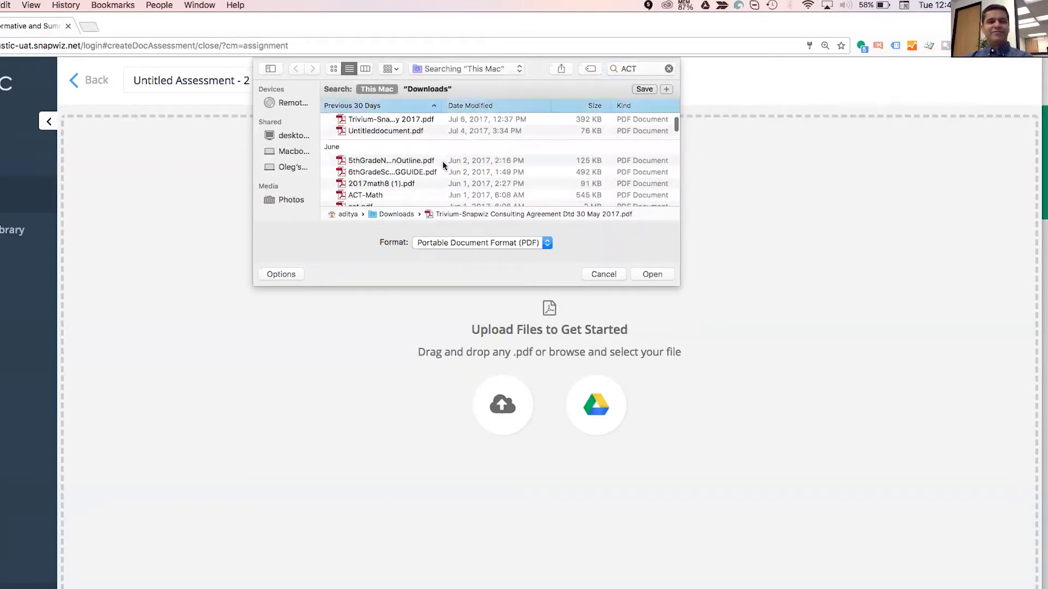
Upload the ACT-Math PDF and place question 1 as multiple choice with C correct.
{"action": "left_click", "coordinate": [651, 274]}
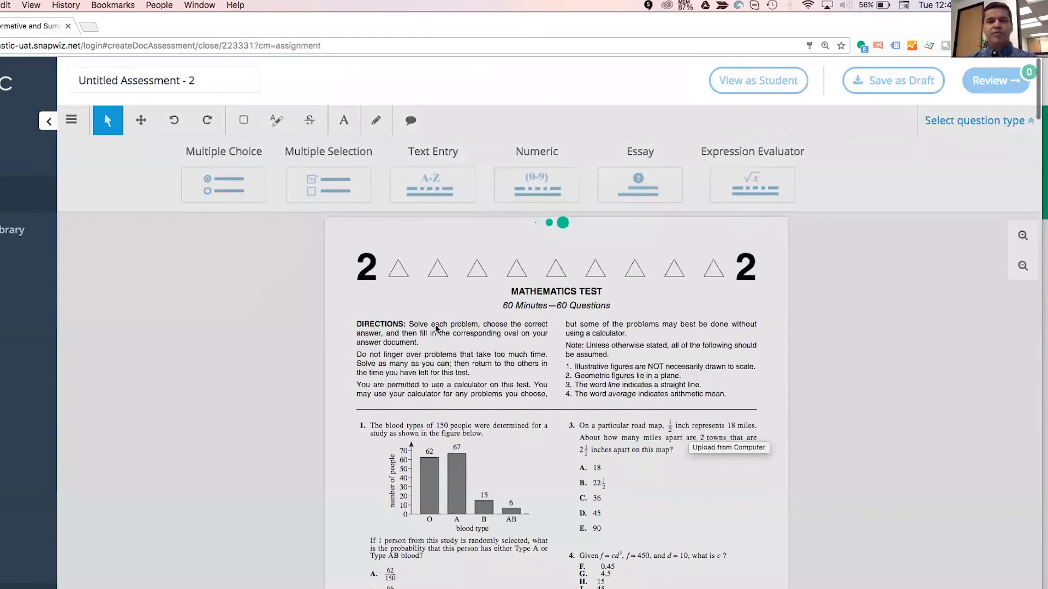
{"action": "scroll", "coordinate": [371, 426], "scroll_direction": "down", "scroll_amount": 3}
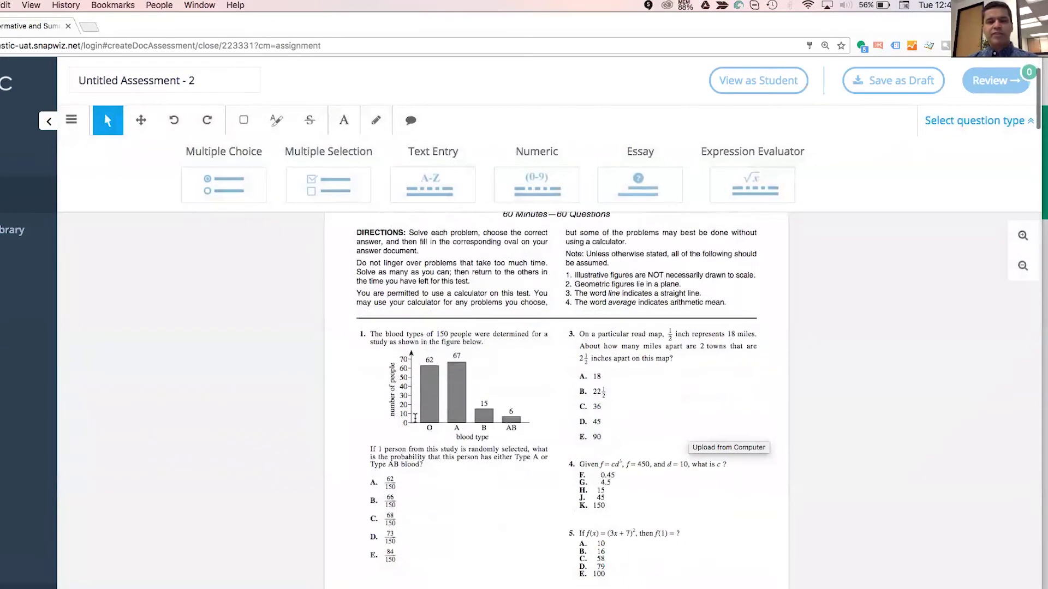
{"action": "left_click", "coordinate": [241, 197]}
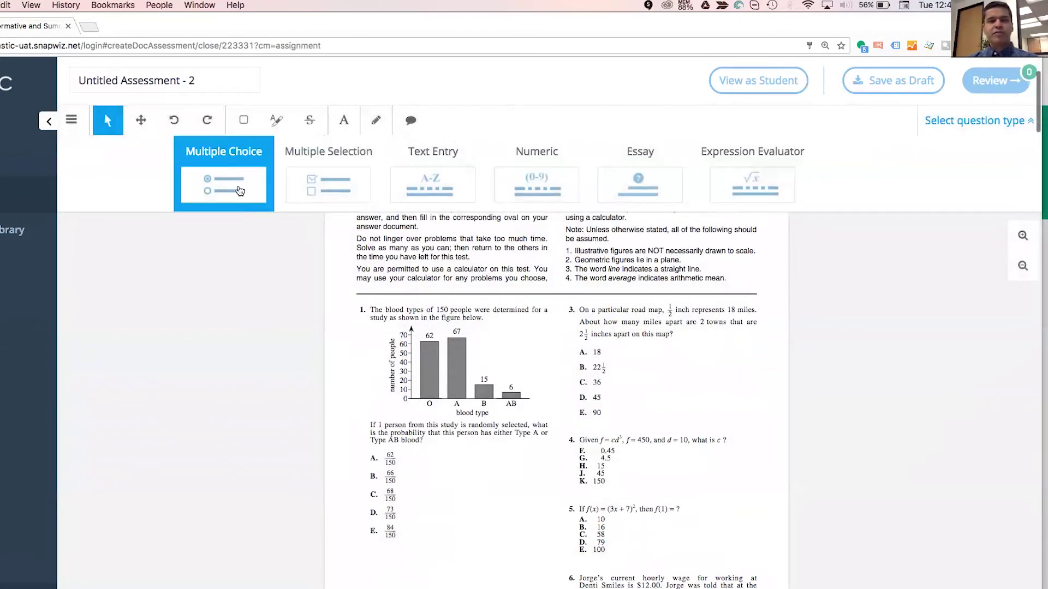
{"action": "left_click", "coordinate": [373, 458]}
{"action": "left_click", "coordinate": [272, 198]}
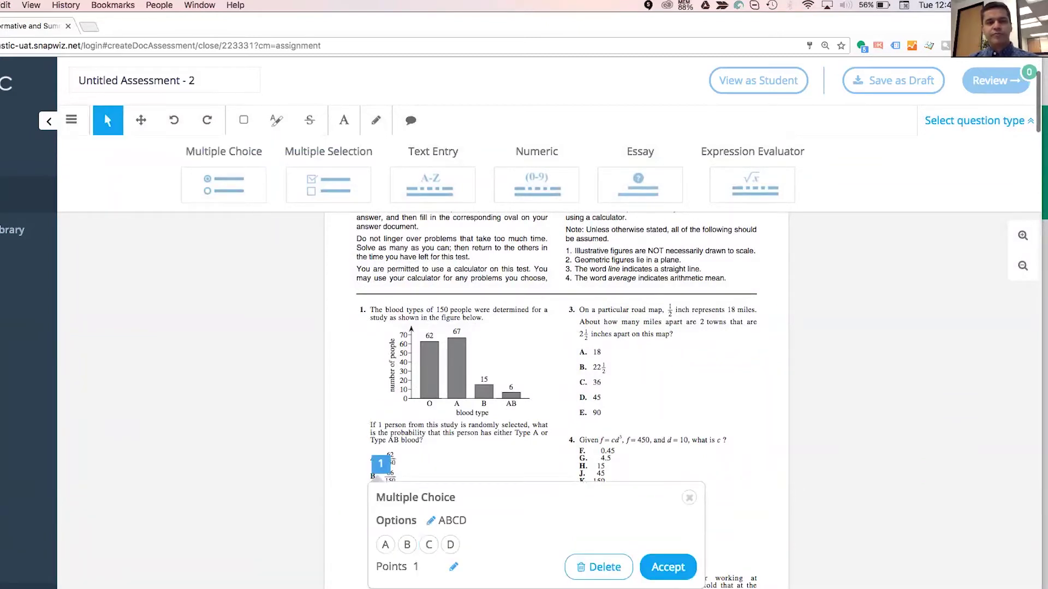
{"action": "left_click", "coordinate": [429, 545]}
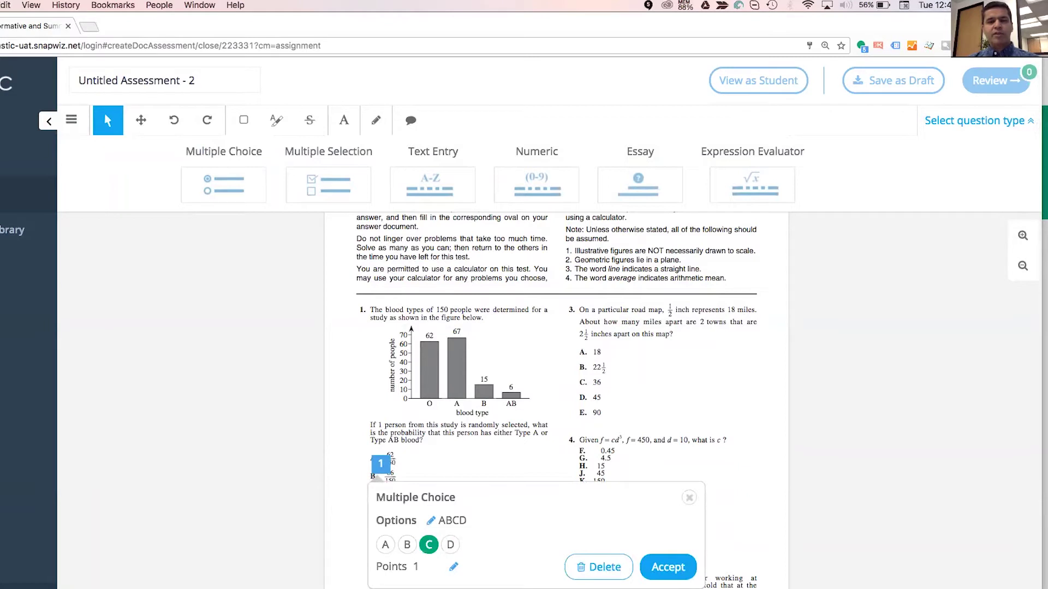
{"action": "left_click", "coordinate": [668, 568]}
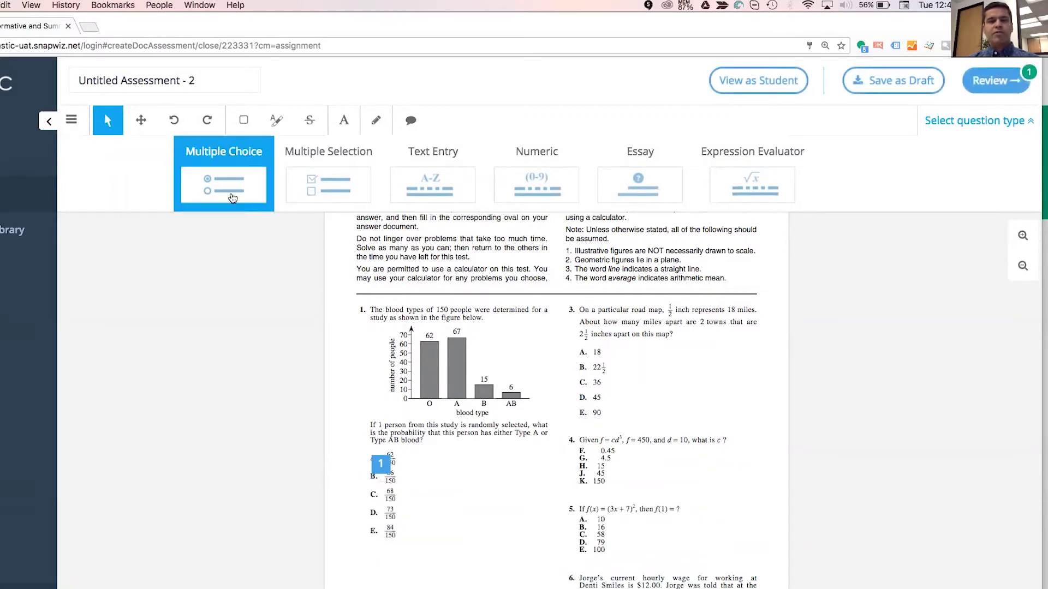
Place a second multiple-choice question with options F, G, J, K and J correct.
{"action": "left_click", "coordinate": [233, 198]}
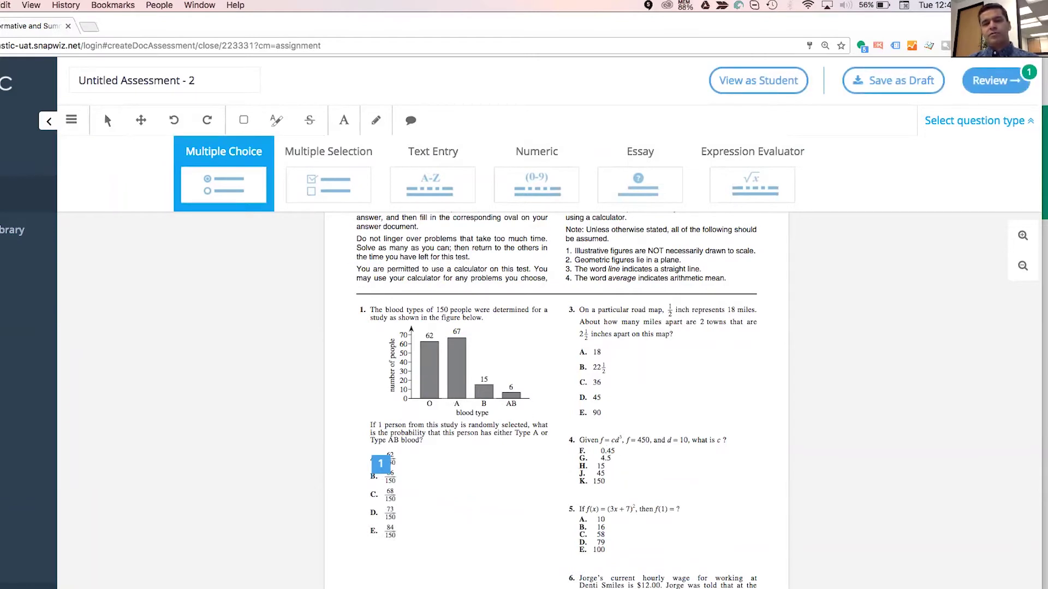
{"action": "left_click", "coordinate": [584, 456]}
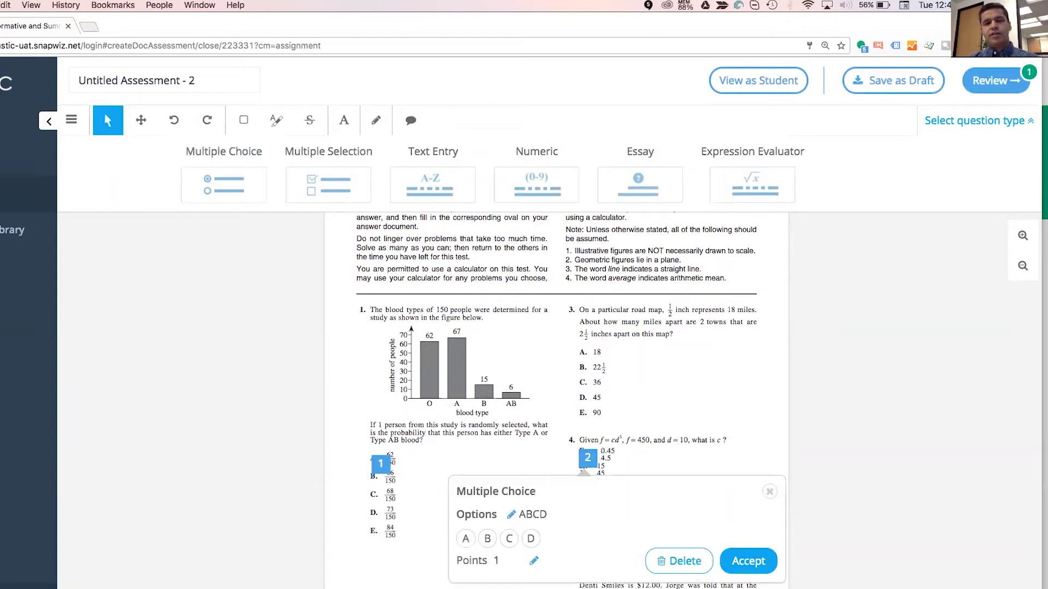
{"action": "left_click", "coordinate": [511, 514]}
{"action": "key", "text": "shift+Left"}
{"action": "key", "text": "shift+Left"}
{"action": "key", "text": "shift+Left"}
{"action": "key", "text": "shift+Left"}
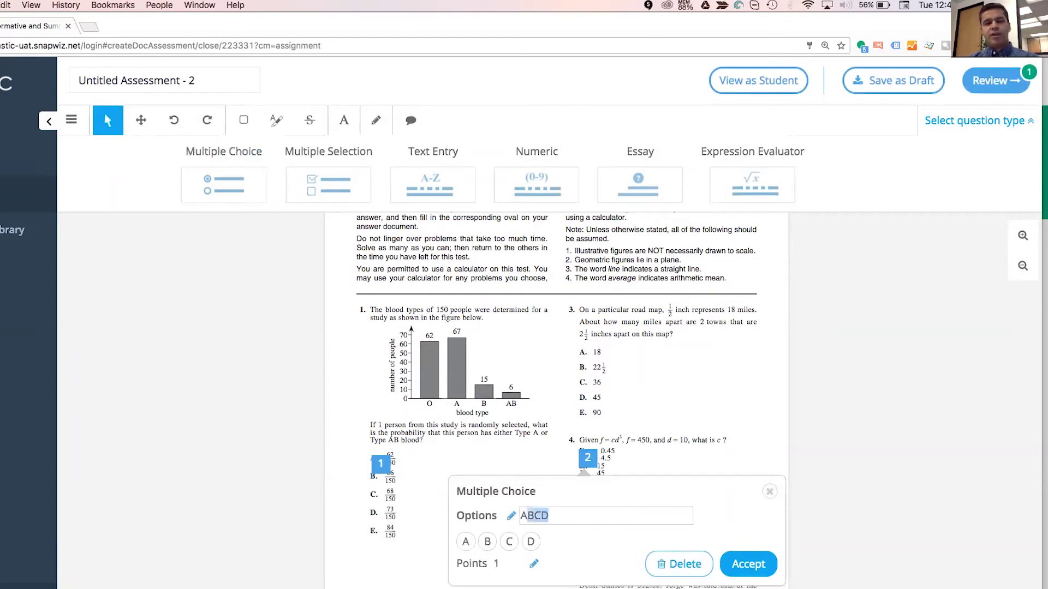
{"action": "type", "text": "FGJK"}
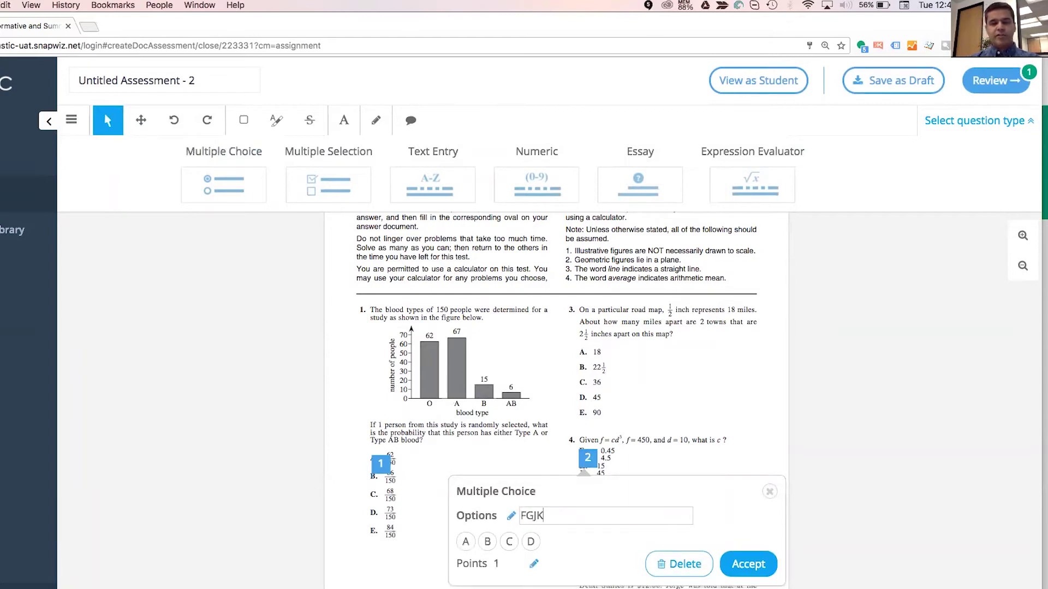
{"action": "key", "text": "Return"}
{"action": "left_click", "coordinate": [511, 539]}
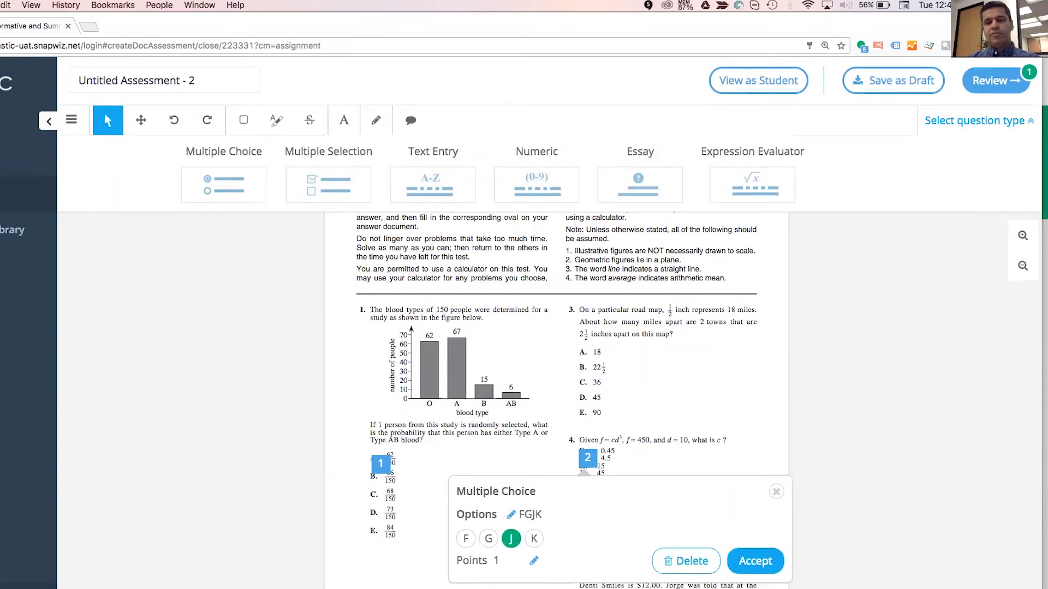
{"action": "left_click", "coordinate": [756, 561]}
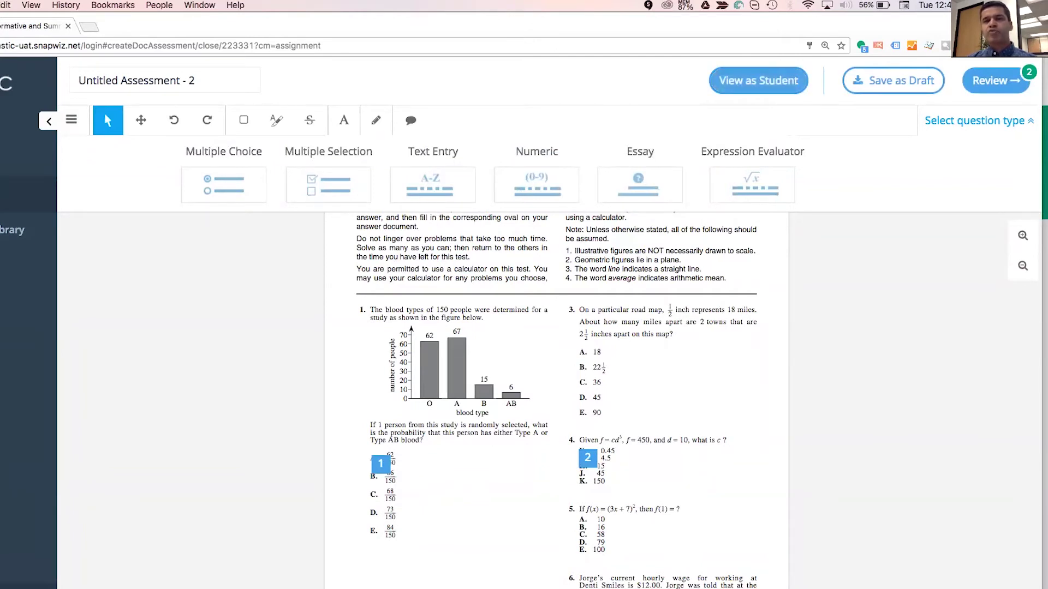
{"action": "left_click", "coordinate": [758, 80]}
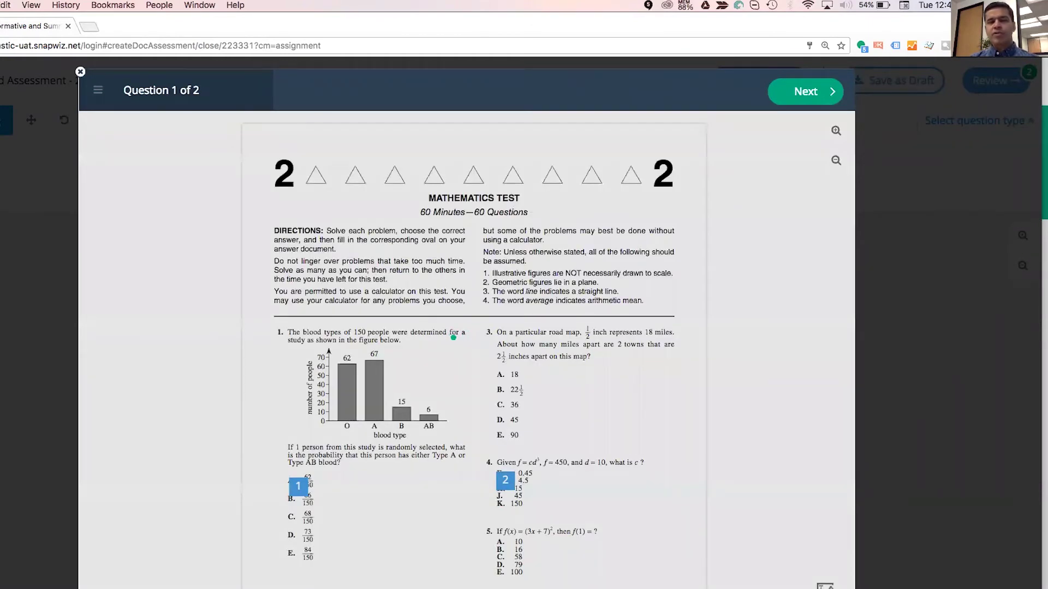
{"action": "scroll", "coordinate": [337, 309], "scroll_direction": "down", "scroll_amount": 6}
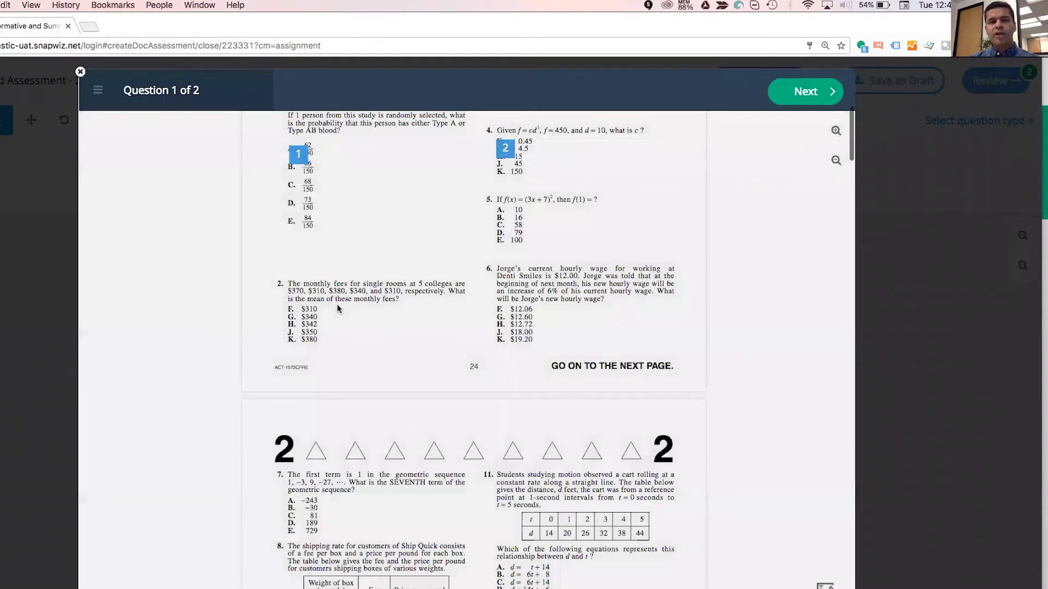
{"action": "scroll", "coordinate": [341, 300], "scroll_direction": "up", "scroll_amount": 1}
{"action": "left_click", "coordinate": [348, 253]}
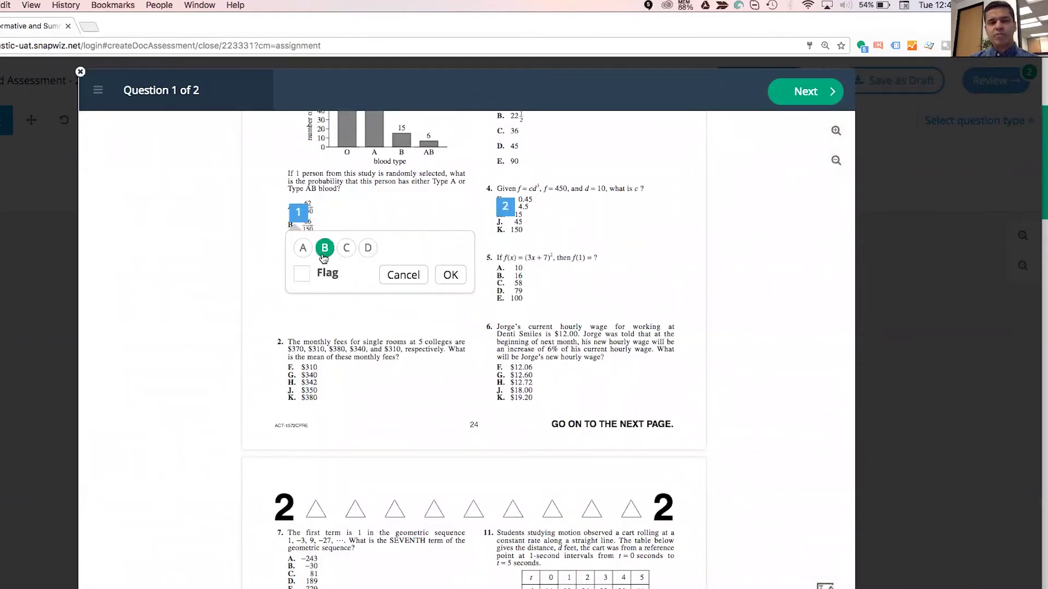
{"action": "left_click", "coordinate": [324, 249]}
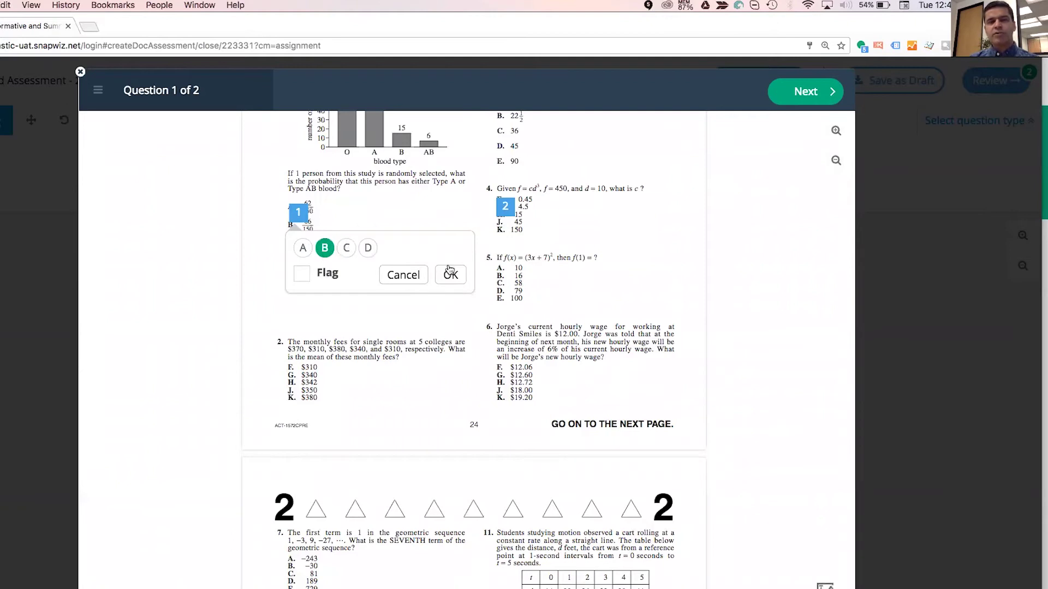
{"action": "left_click", "coordinate": [450, 274]}
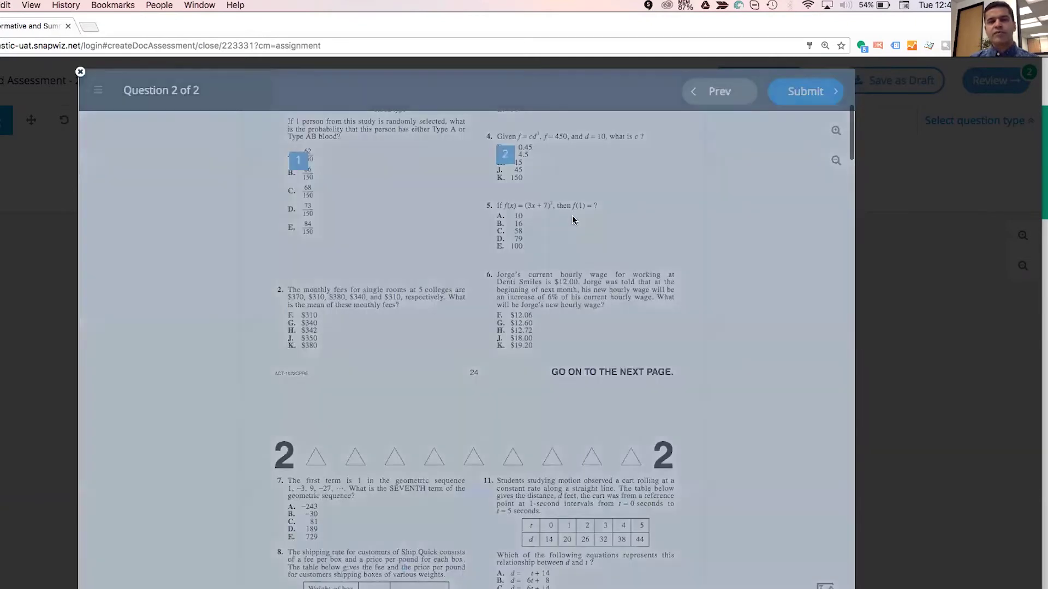
{"action": "left_click", "coordinate": [554, 191]}
{"action": "left_click", "coordinate": [657, 218]}
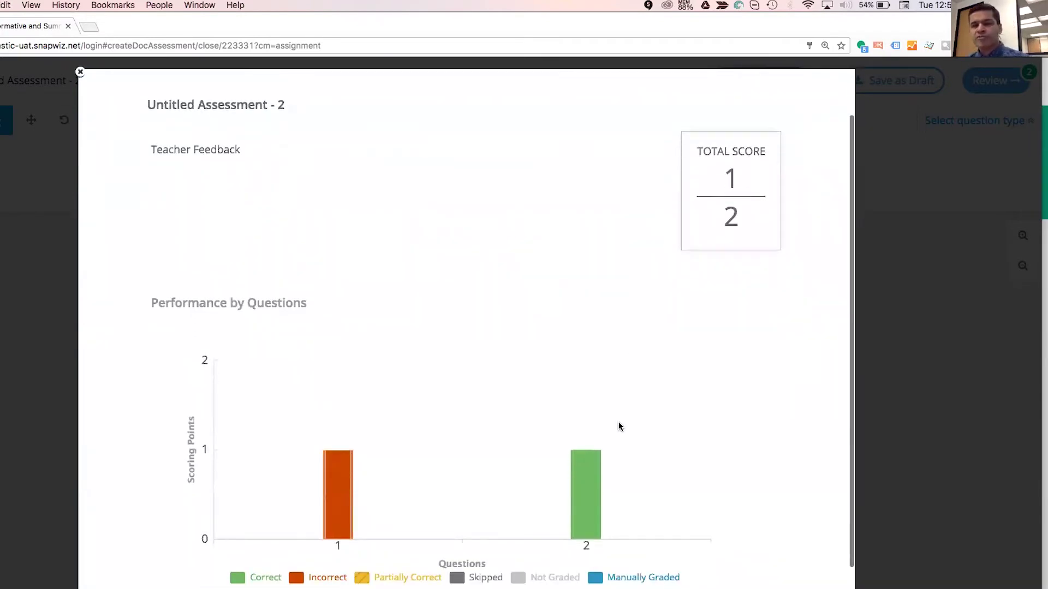
{"action": "scroll", "coordinate": [619, 425], "scroll_direction": "down", "scroll_amount": 2}
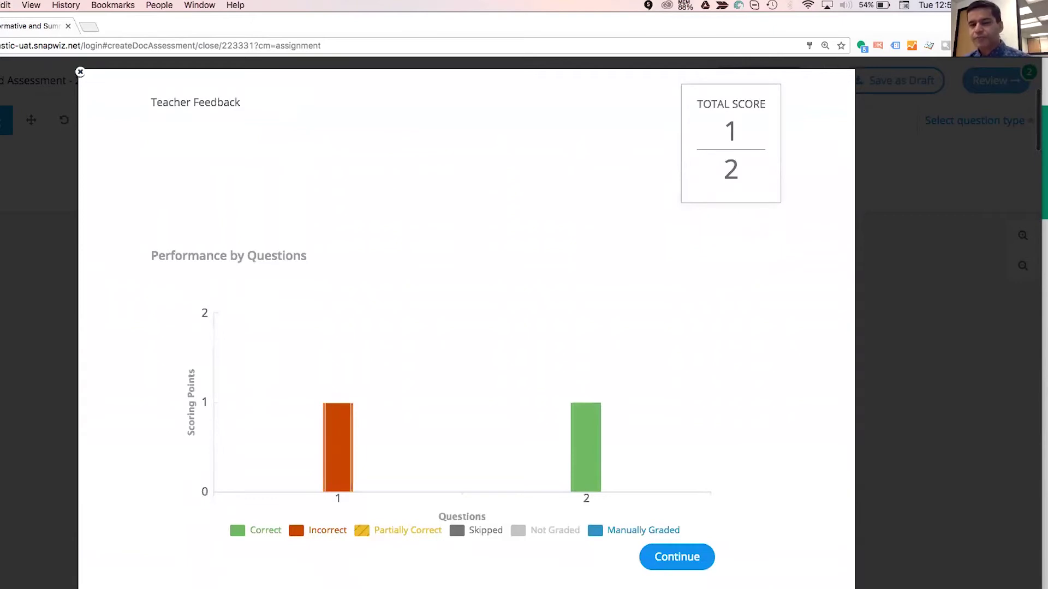
{"action": "left_click", "coordinate": [676, 557]}
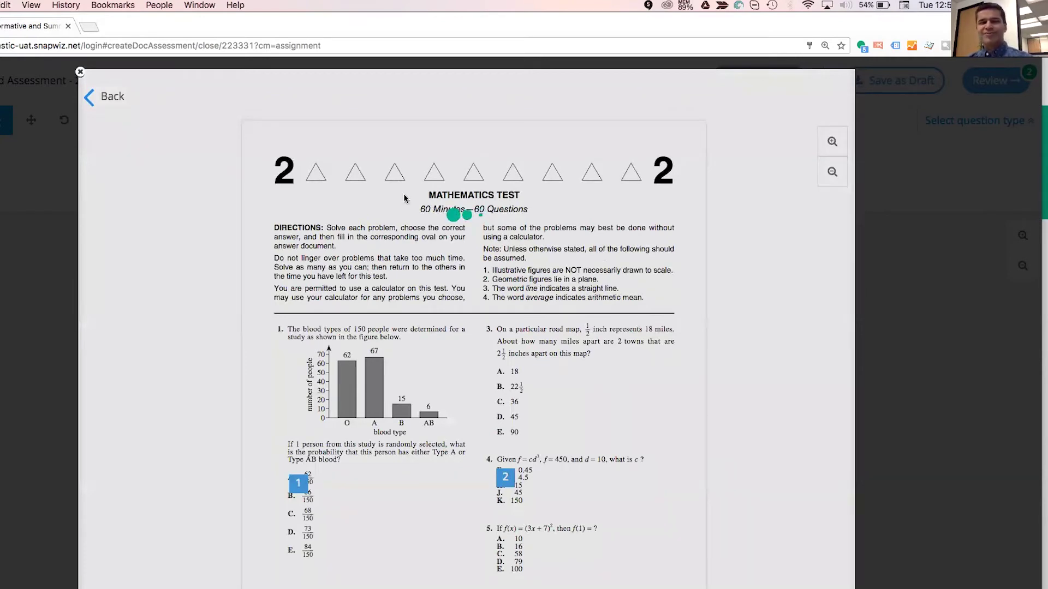
{"action": "scroll", "coordinate": [405, 197], "scroll_direction": "down", "scroll_amount": 6}
{"action": "left_click", "coordinate": [298, 155]}
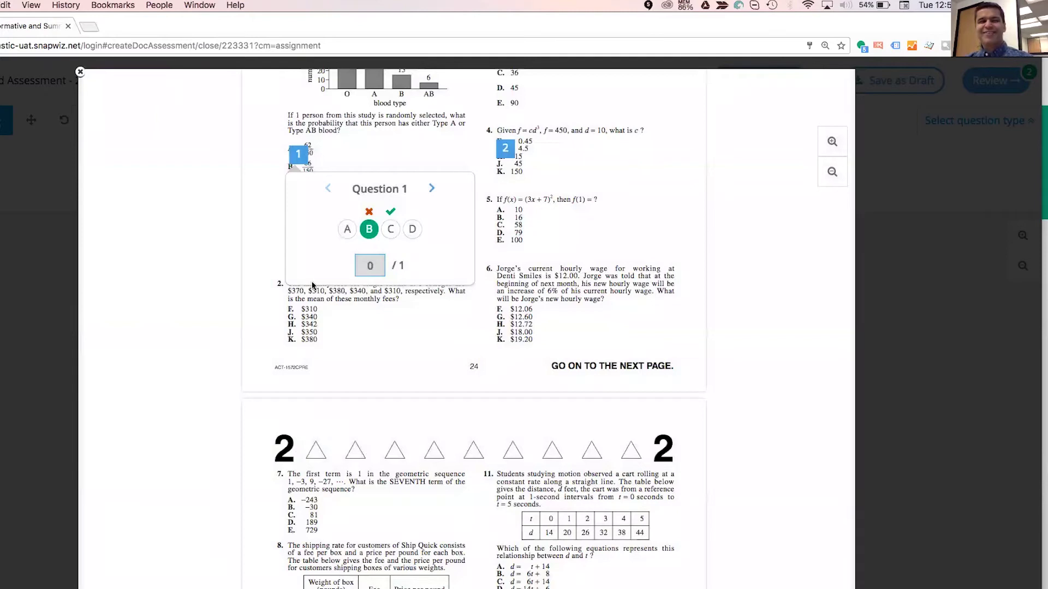
{"action": "left_click", "coordinate": [81, 73]}
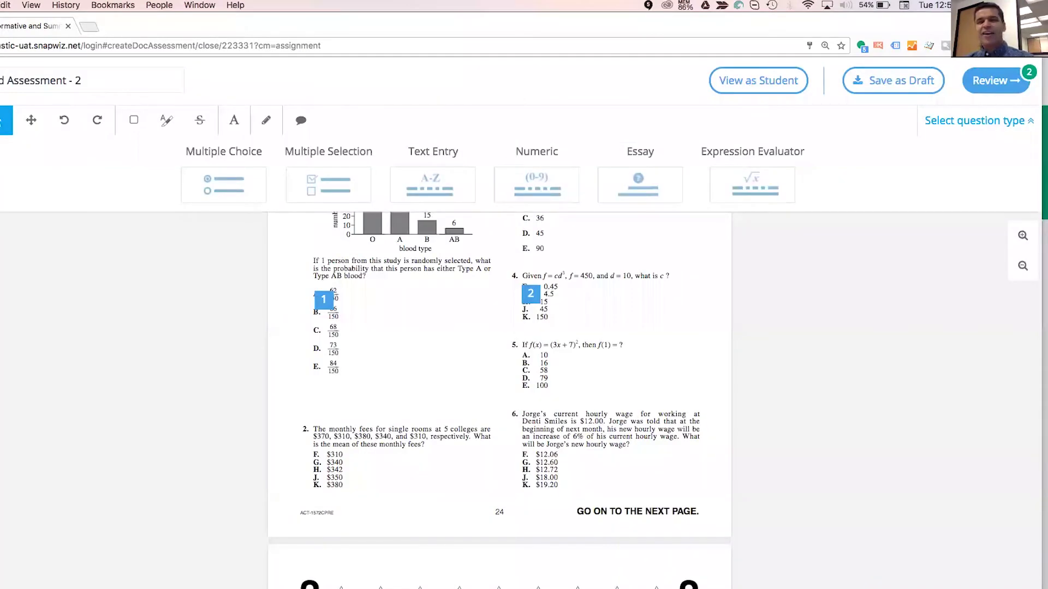
Save Untitled Assessment - 2 as a draft and open its Assessment Review page.
{"action": "left_click", "coordinate": [893, 80]}
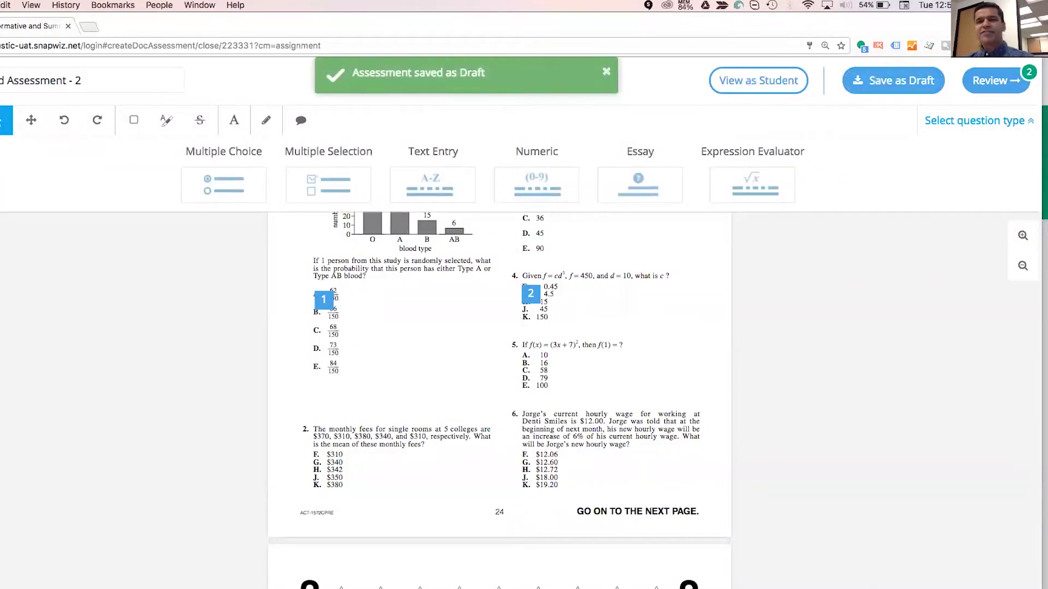
{"action": "left_click", "coordinate": [996, 81]}
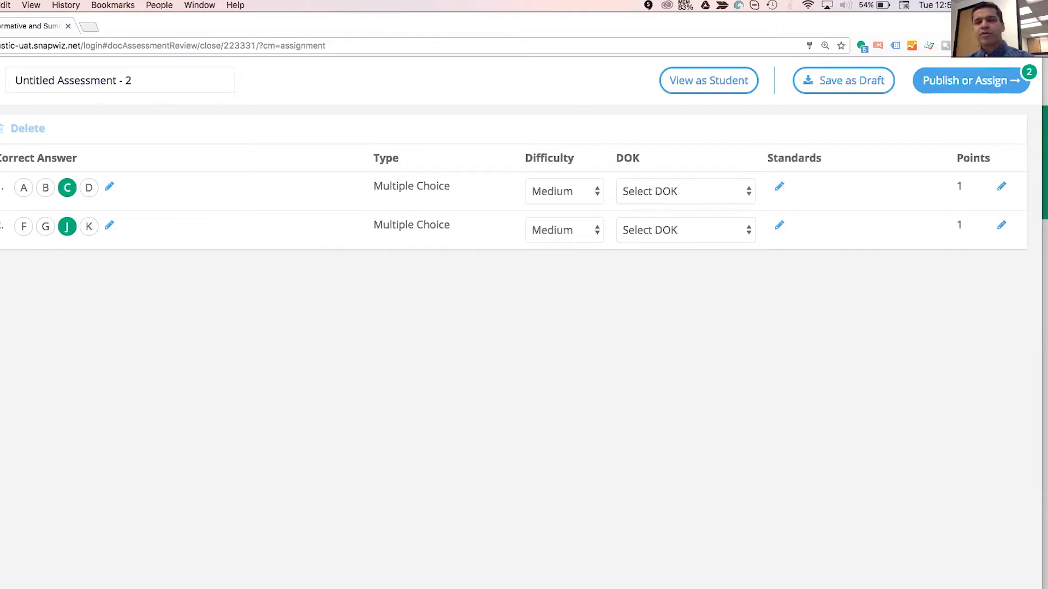
Tag both question 1 and question 2 with the CCRA.R.2 reading standard.
{"action": "left_click", "coordinate": [780, 187]}
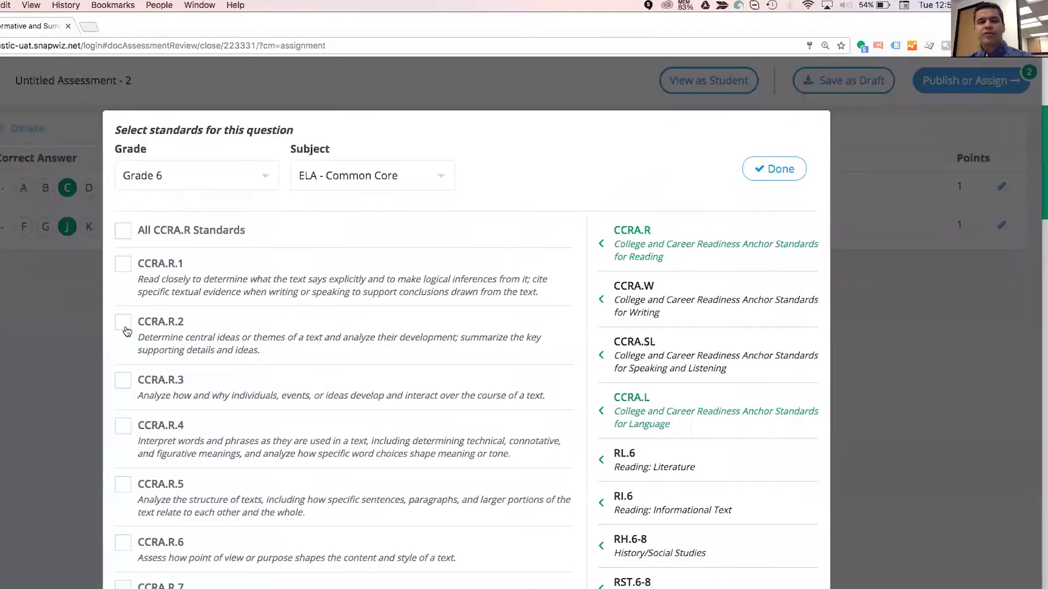
{"action": "left_click", "coordinate": [124, 325]}
{"action": "left_click", "coordinate": [773, 169]}
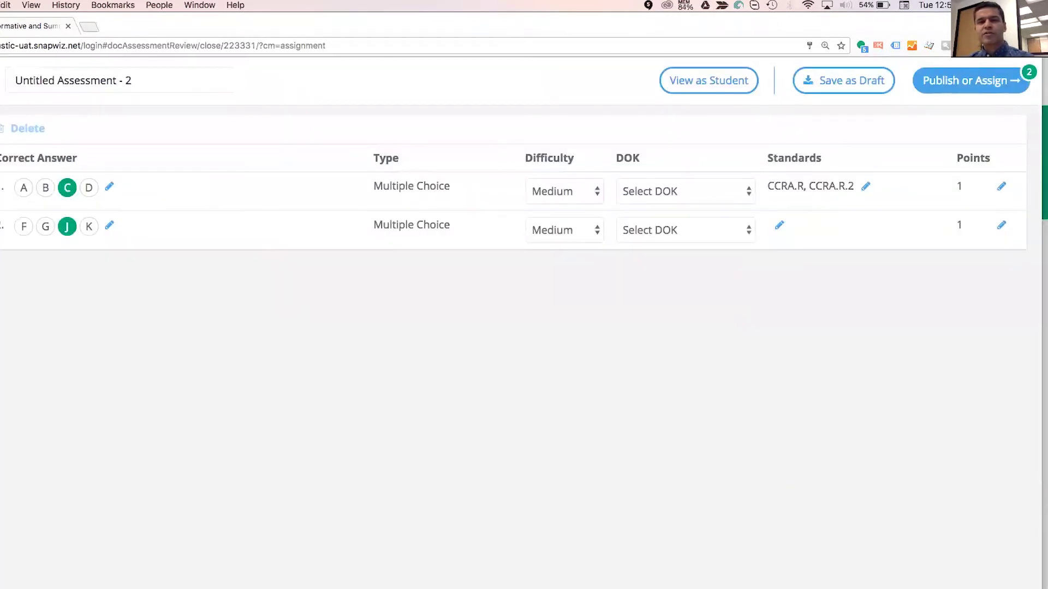
{"action": "left_click", "coordinate": [780, 225]}
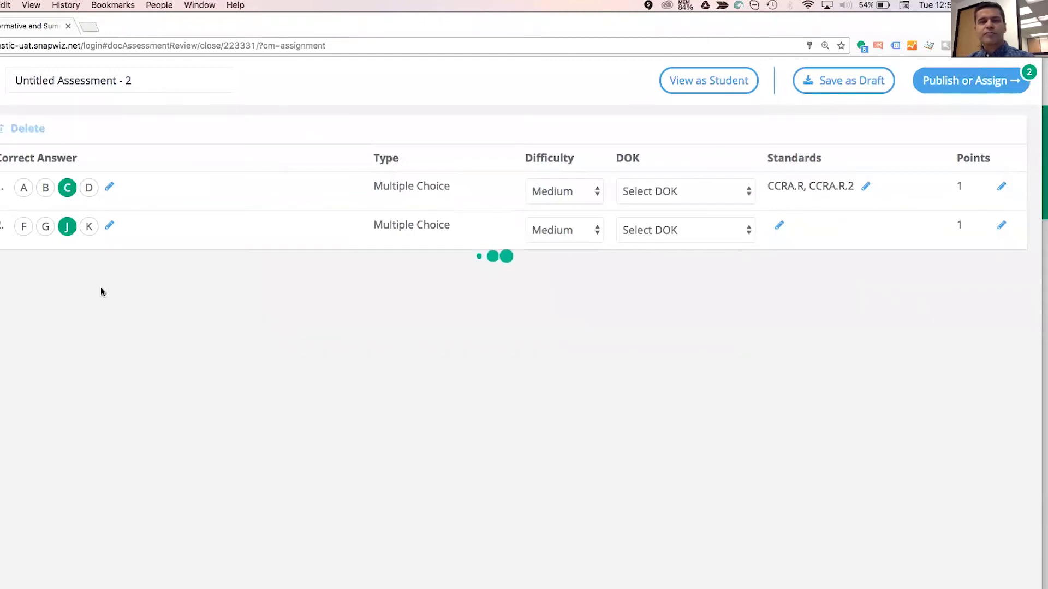
{"action": "left_click", "coordinate": [123, 322]}
{"action": "left_click", "coordinate": [774, 169]}
Filter the assign page to Grade 6-ELA and select both classes, AA and Z1.
{"action": "left_click", "coordinate": [964, 80]}
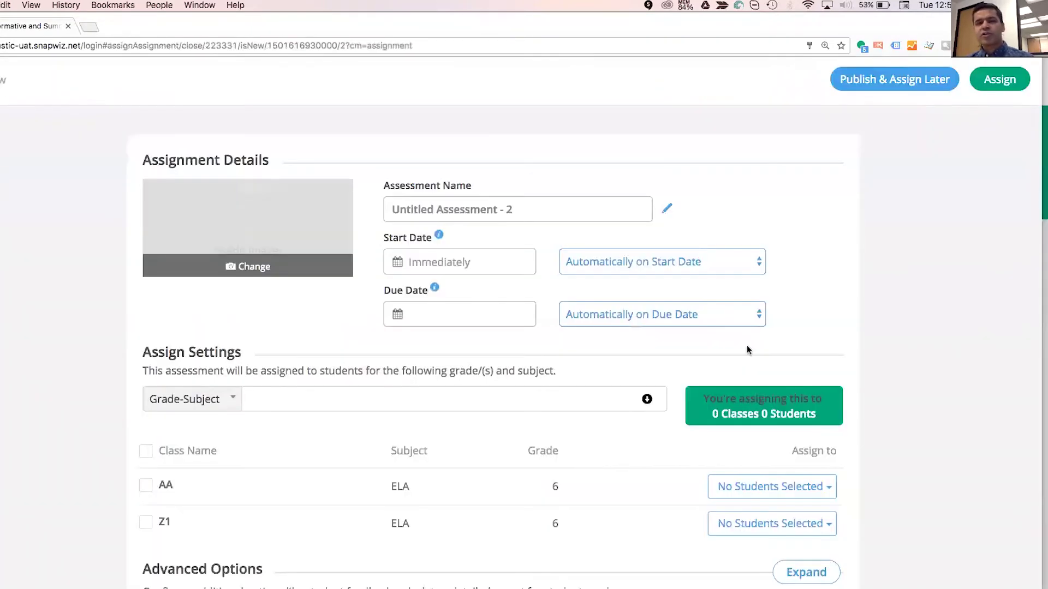
{"action": "left_click", "coordinate": [482, 400]}
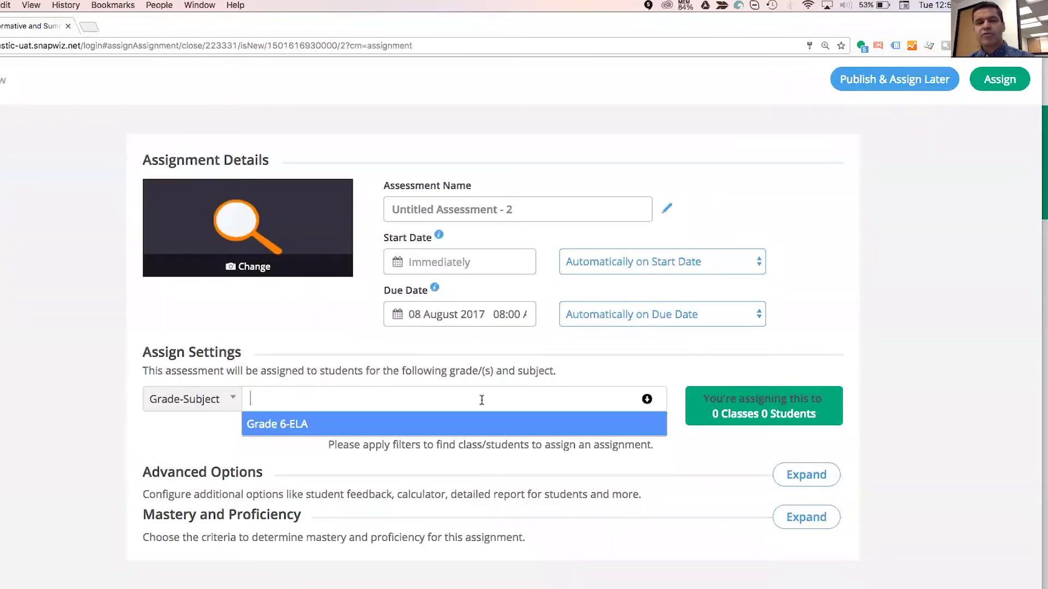
{"action": "left_click", "coordinate": [322, 425]}
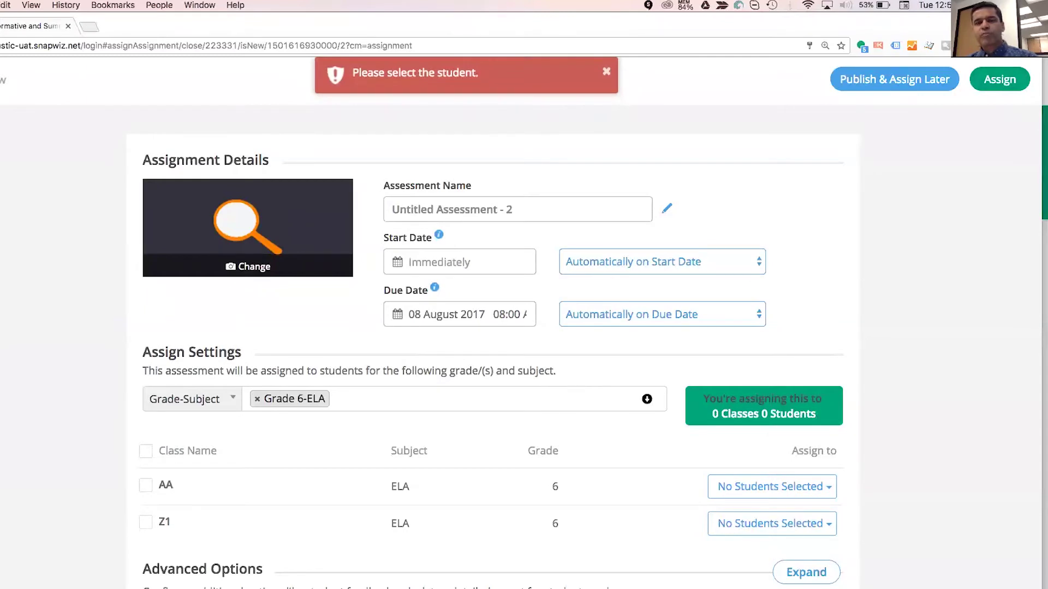
{"action": "left_click", "coordinate": [146, 451]}
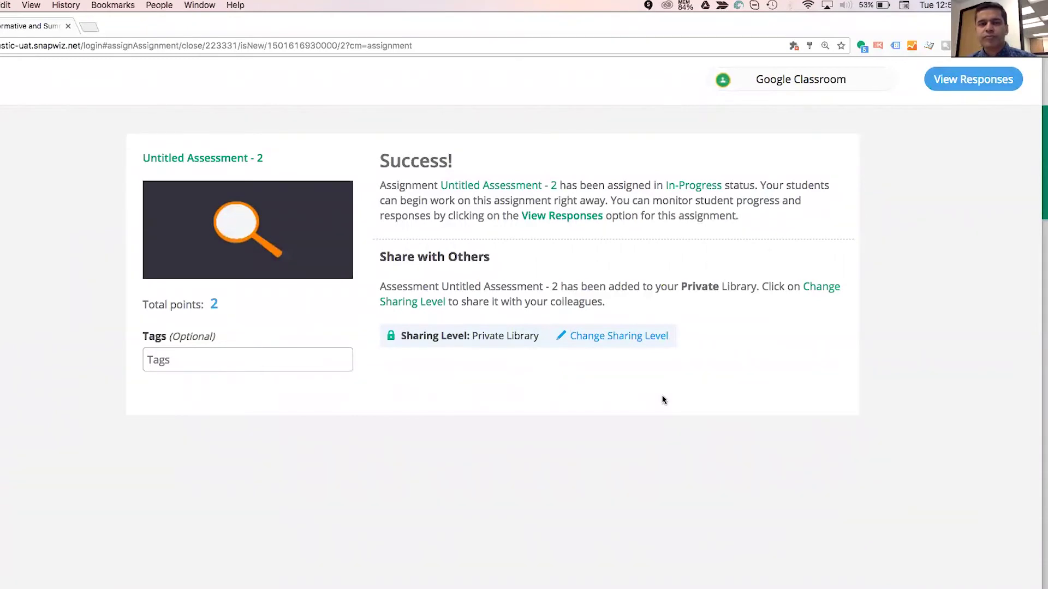
Return to the teacher dashboard showing classes Z1 and AA.
{"action": "left_click", "coordinate": [1, 126]}
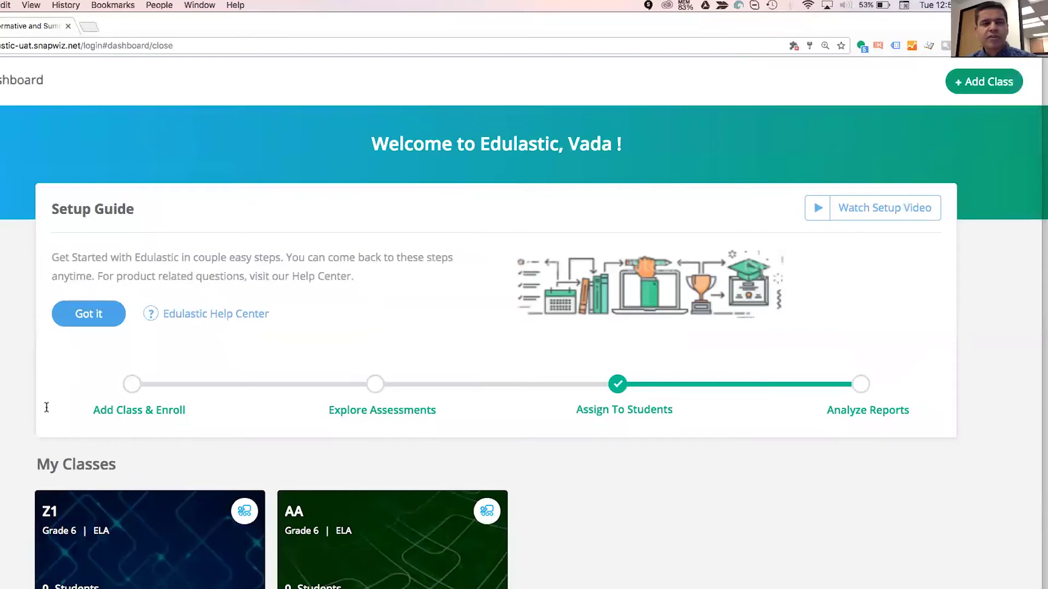
{"action": "scroll", "coordinate": [107, 395], "scroll_direction": "down", "scroll_amount": 3}
{"action": "scroll", "coordinate": [110, 402], "scroll_direction": "down", "scroll_amount": 1}
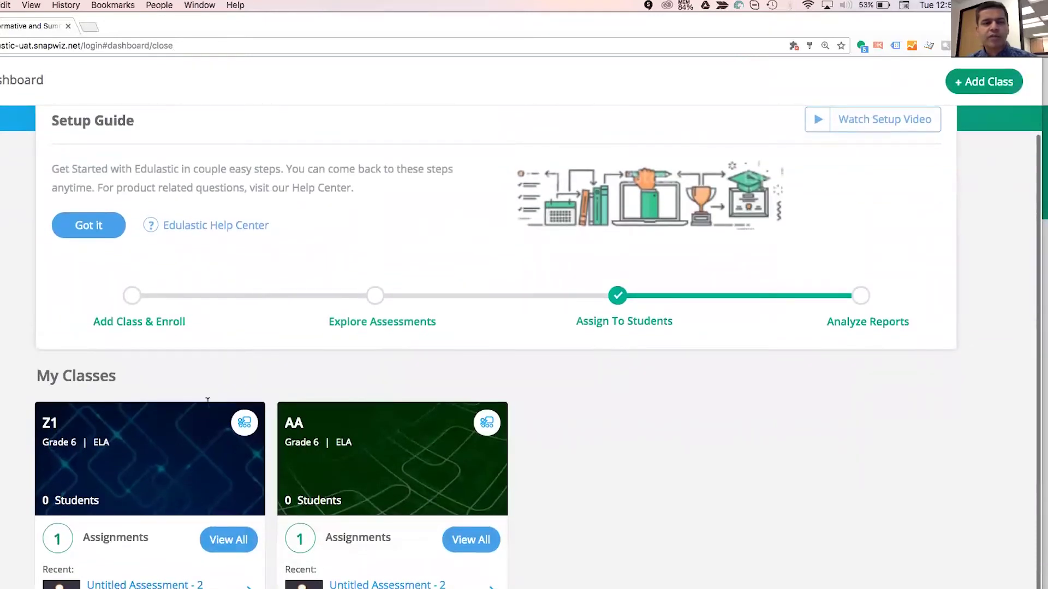
Switch to the other Edulastic browser window and dismiss the Setup Guide with Got It.
{"action": "left_click", "coordinate": [198, 5]}
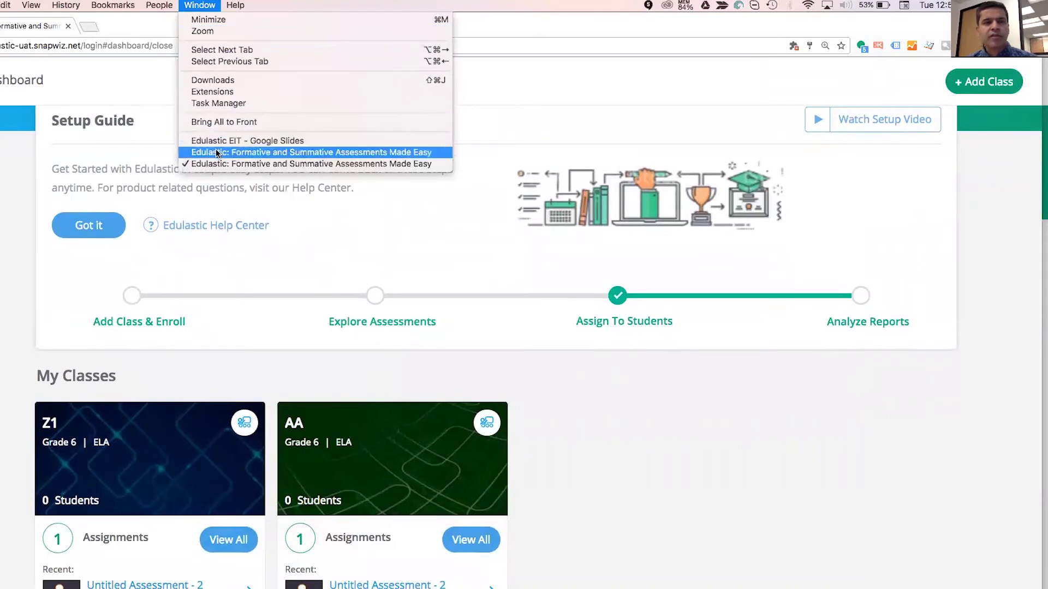
{"action": "left_click", "coordinate": [305, 152]}
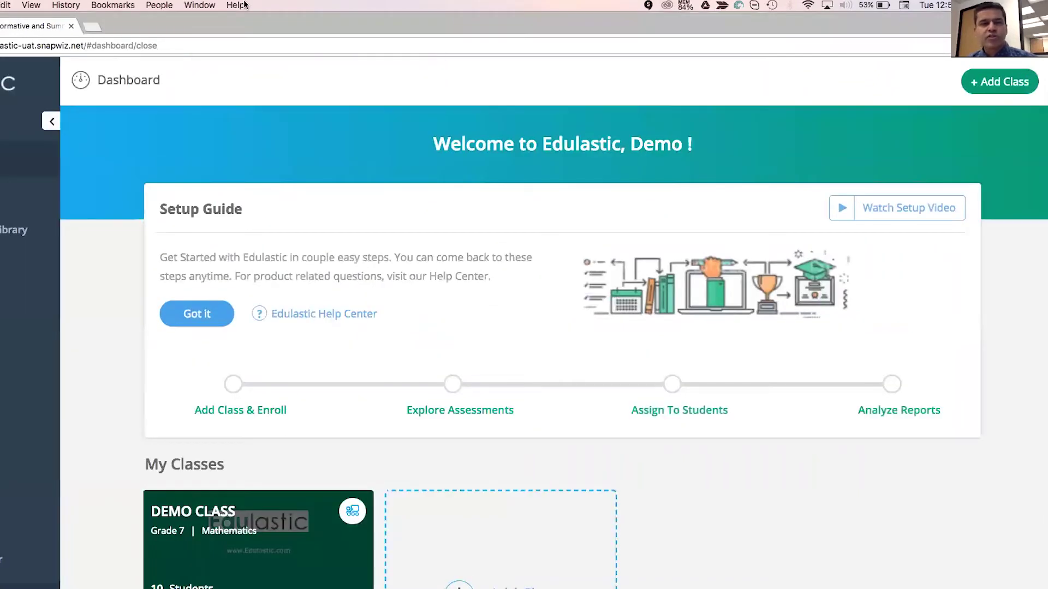
{"action": "left_click", "coordinate": [200, 6]}
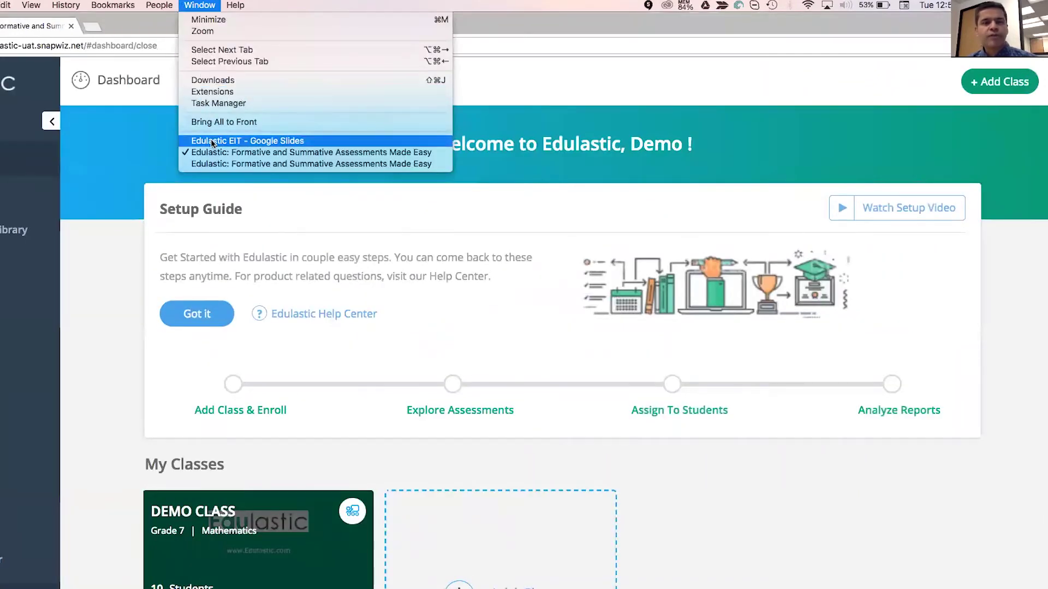
{"action": "left_click", "coordinate": [211, 163]}
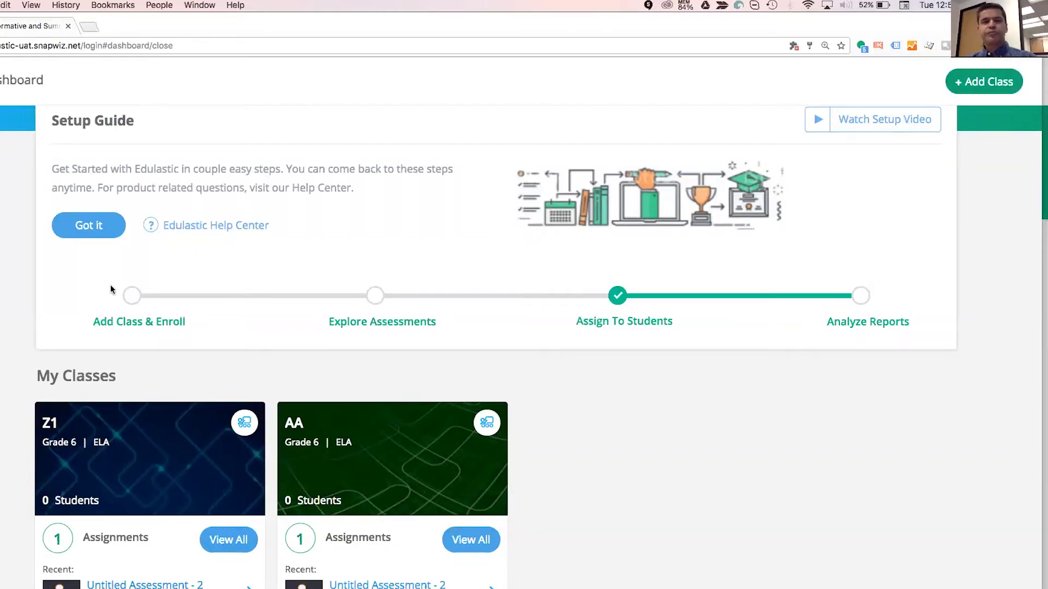
{"action": "left_click", "coordinate": [98, 225]}
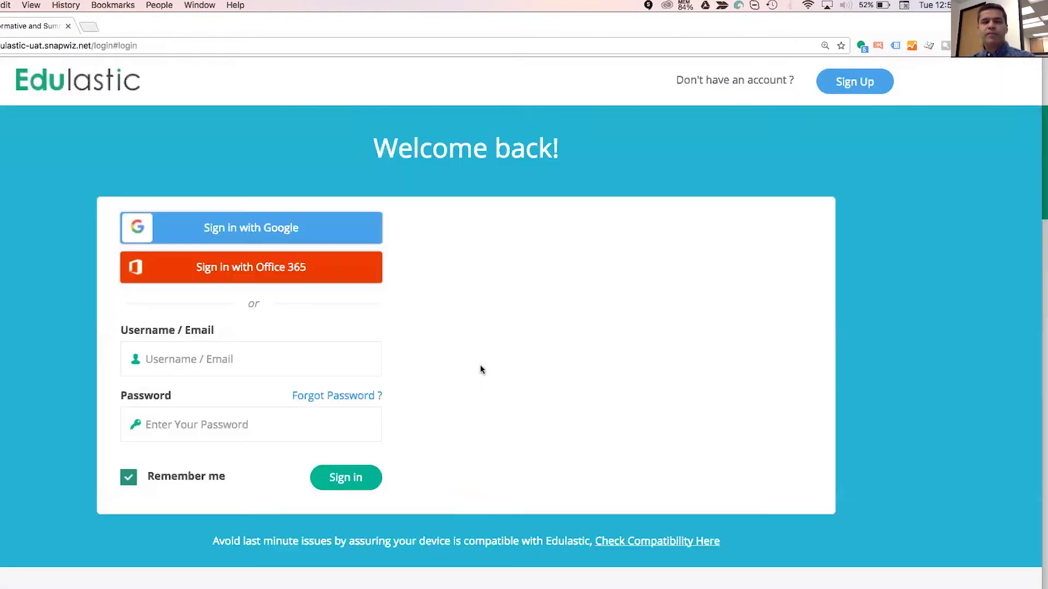
Replace the username with a different saved teacher account from autofill and sign in.
{"action": "left_click", "coordinate": [280, 371]}
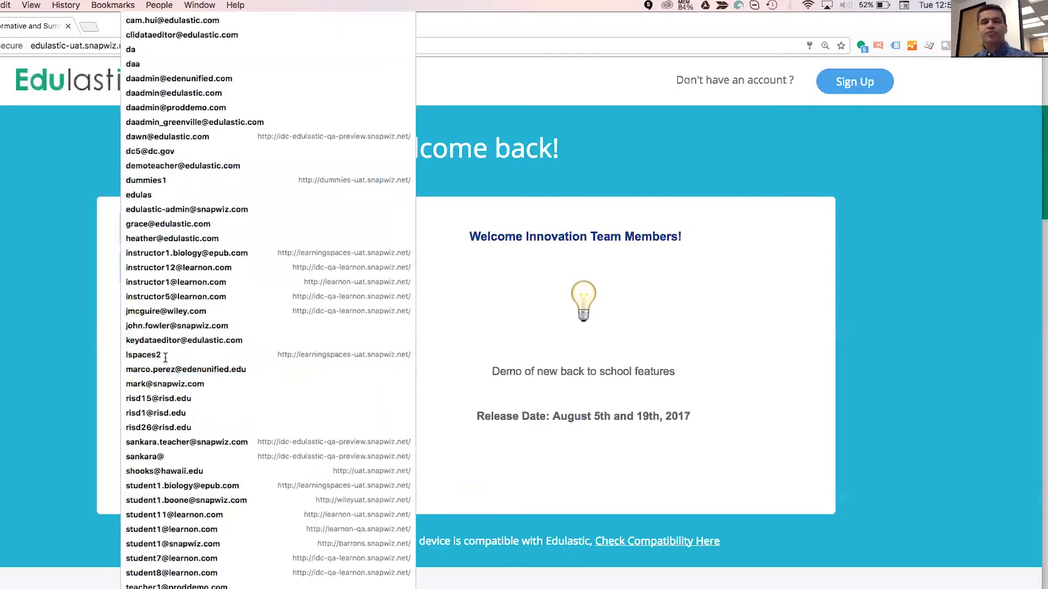
{"action": "left_click", "coordinate": [165, 357]}
{"action": "left_click_drag", "start_coordinate": [177, 362], "coordinate": [136, 346]}
{"action": "left_click", "coordinate": [137, 349]}
{"action": "type", "text": "risd"}
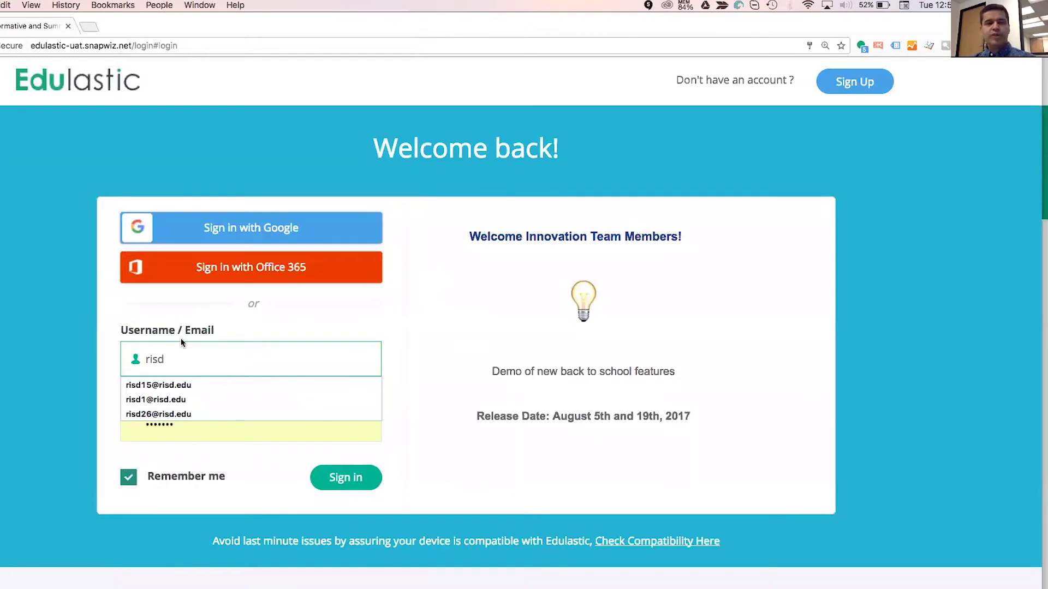
{"action": "left_click", "coordinate": [182, 385]}
{"action": "left_click", "coordinate": [345, 478]}
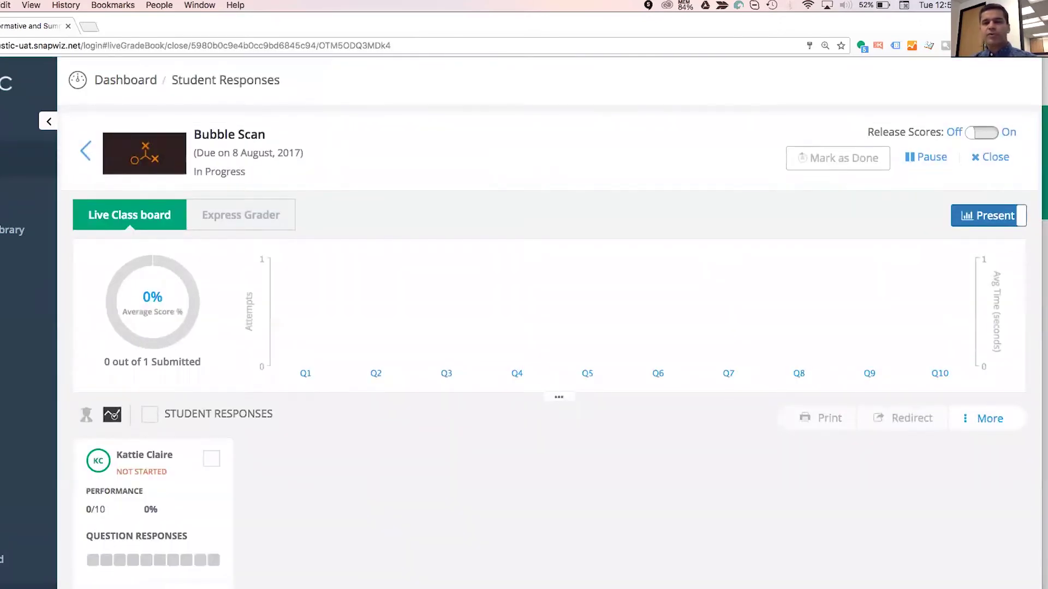
Generate a bubble sheet for the Bubble Scan assignment, then go to the Library.
{"action": "left_click", "coordinate": [87, 152]}
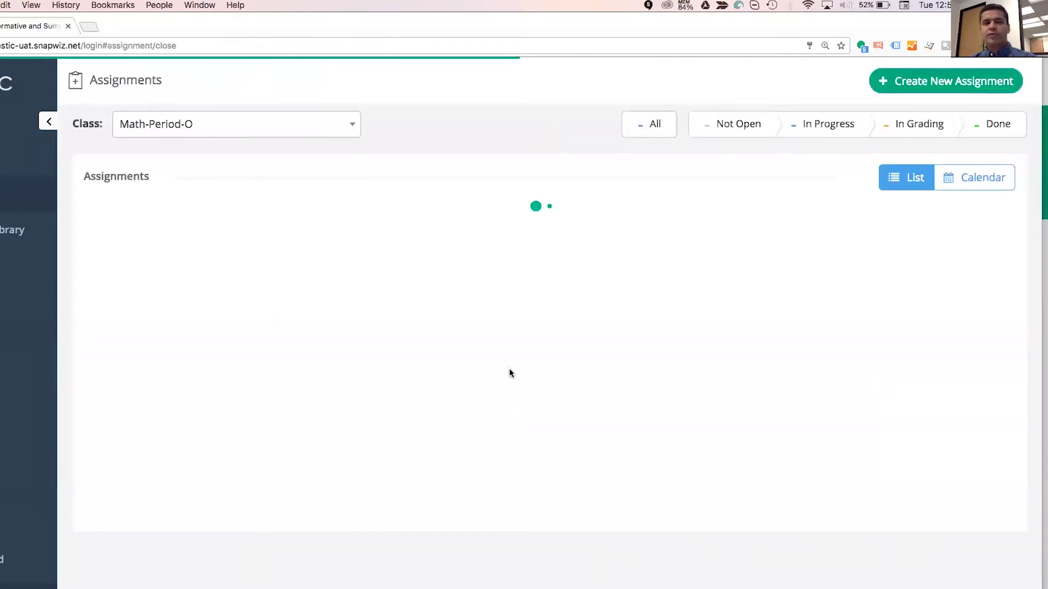
{"action": "left_click", "coordinate": [929, 279]}
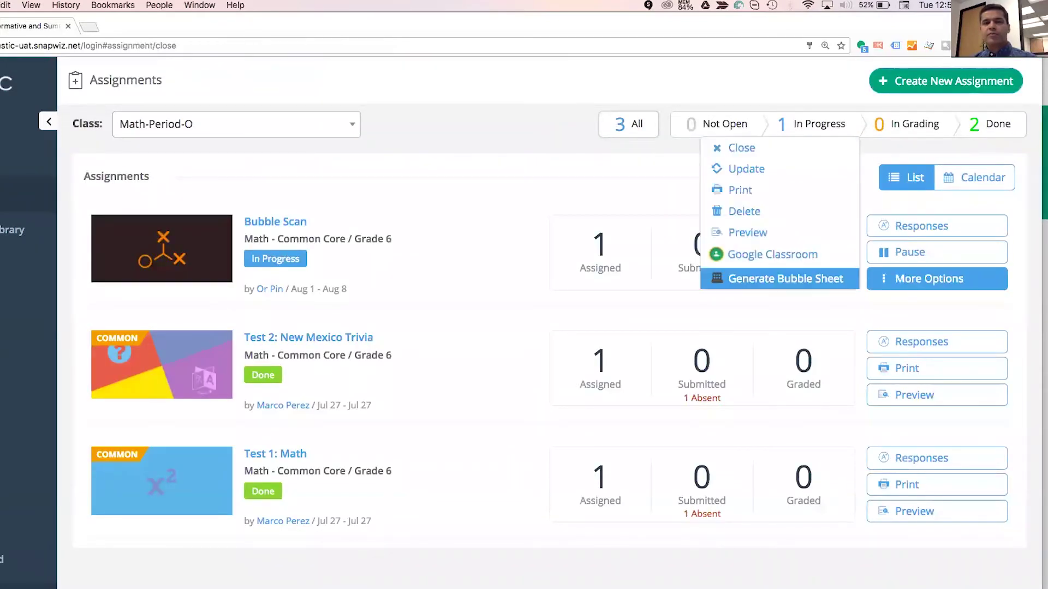
{"action": "left_click", "coordinate": [786, 279]}
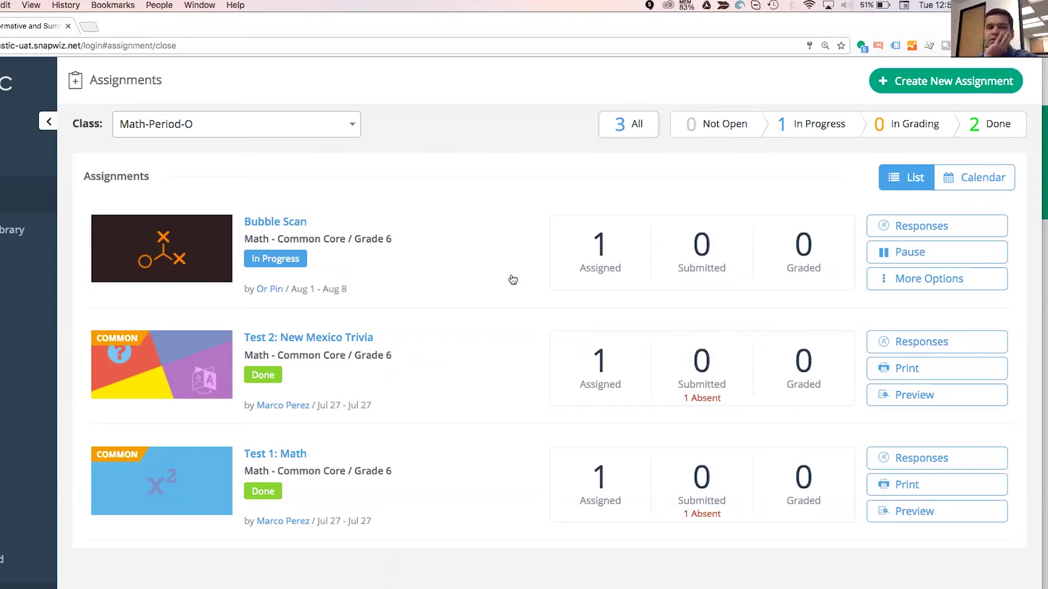
{"action": "left_click", "coordinate": [22, 240]}
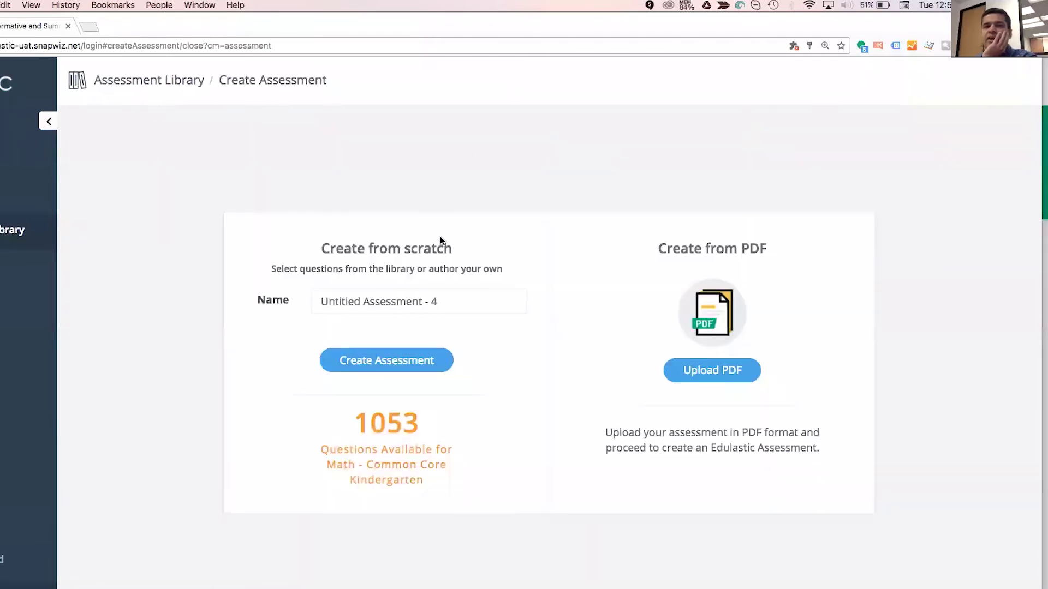
Create a new assessment and filter questions to Expression Evaluator, removing the Kindergarten grade filter.
{"action": "left_click", "coordinate": [386, 360]}
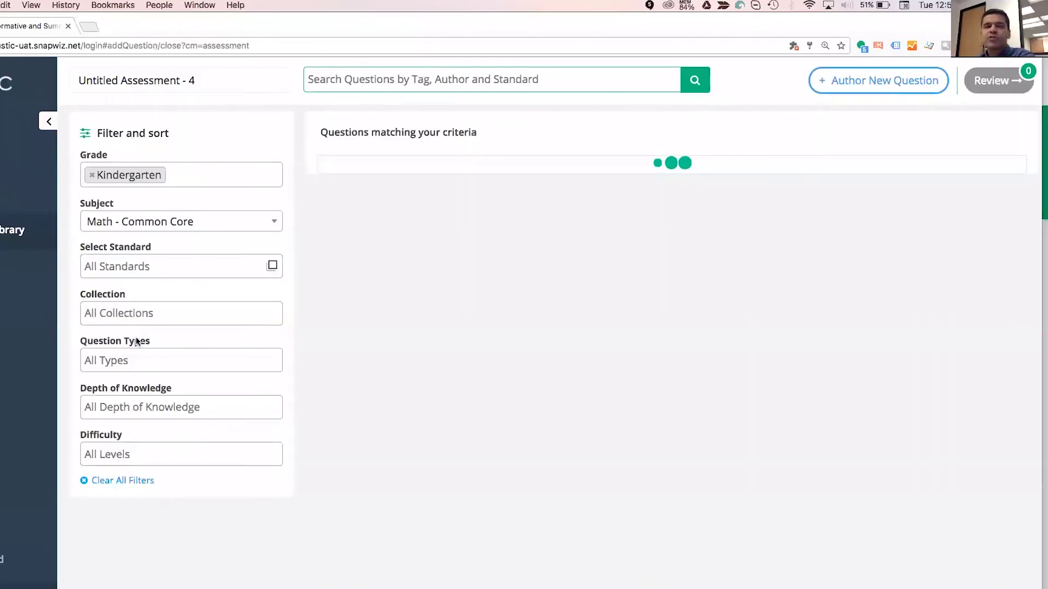
{"action": "left_click", "coordinate": [144, 359]}
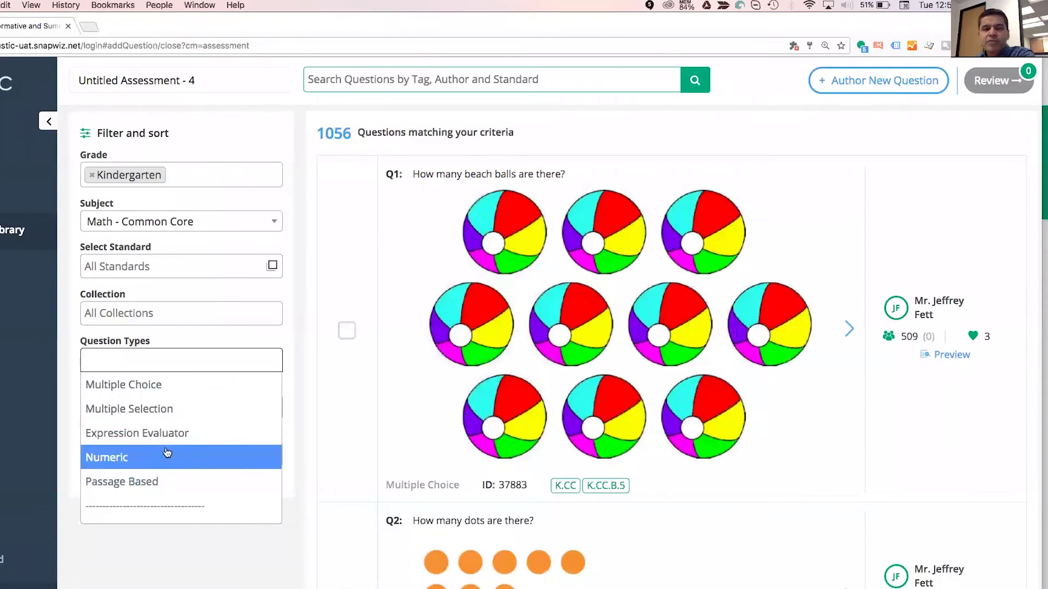
{"action": "left_click", "coordinate": [187, 435]}
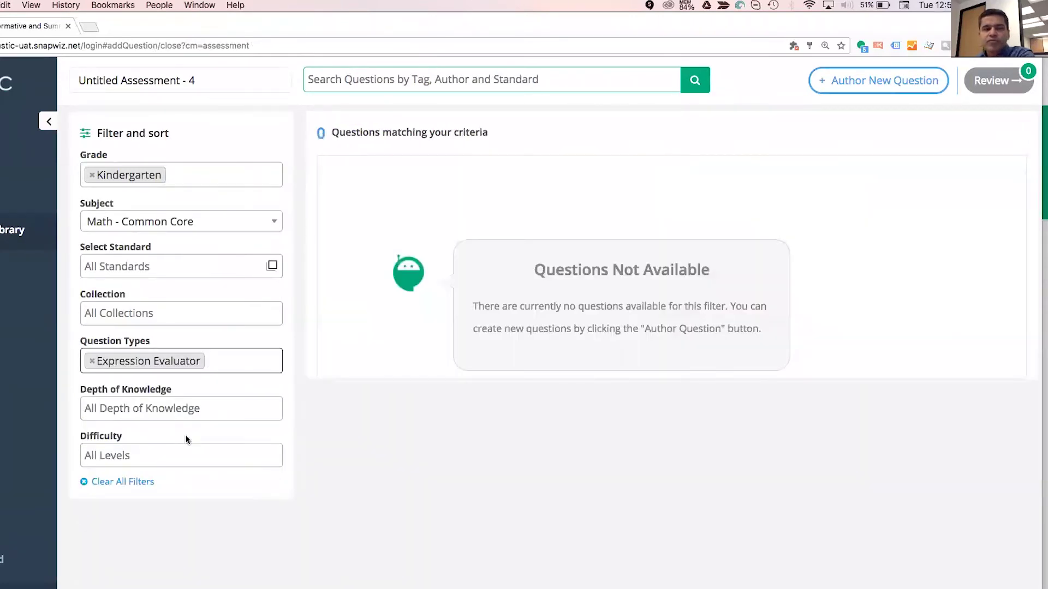
{"action": "left_click", "coordinate": [86, 175]}
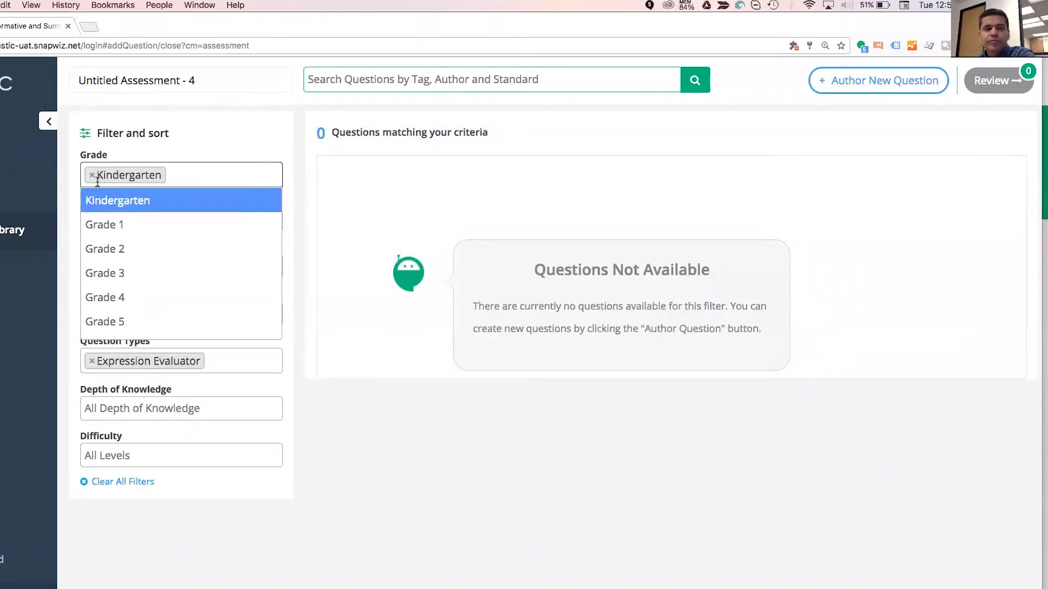
{"action": "left_click", "coordinate": [92, 175]}
{"action": "left_click", "coordinate": [280, 381]}
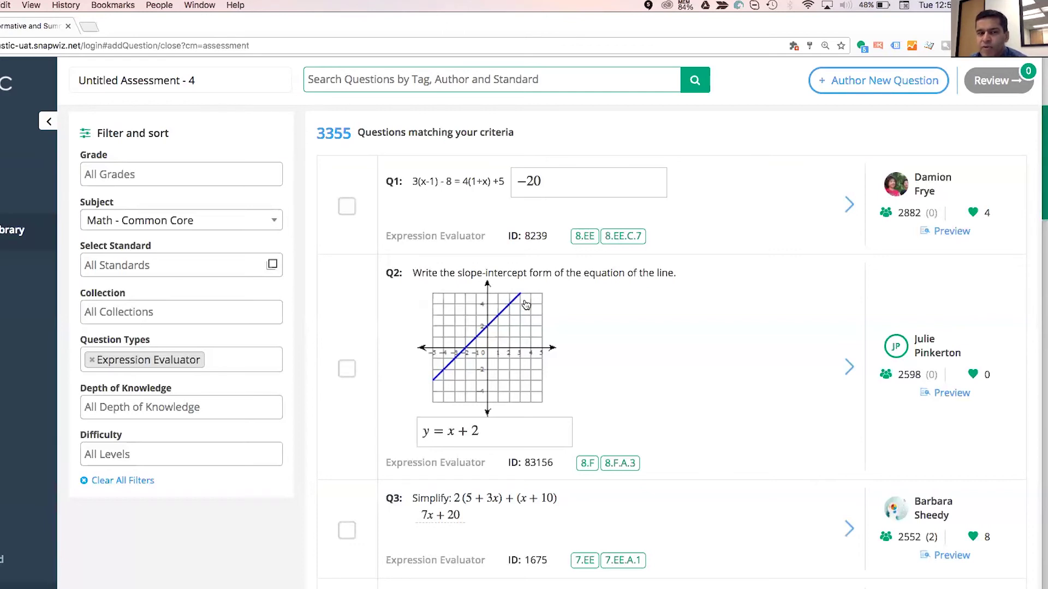
Go to the Manage Class page from the left sidebar.
{"action": "left_click", "coordinate": [27, 306]}
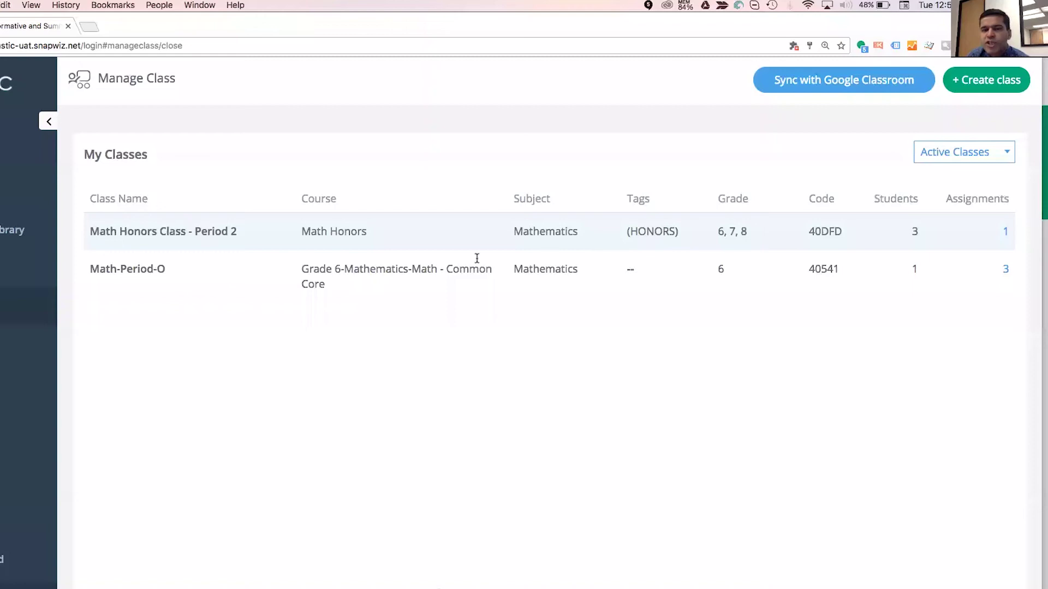
Edit Math Honors Class - Period 2 and set its Course to Reading 7.
{"action": "left_click", "coordinate": [452, 252]}
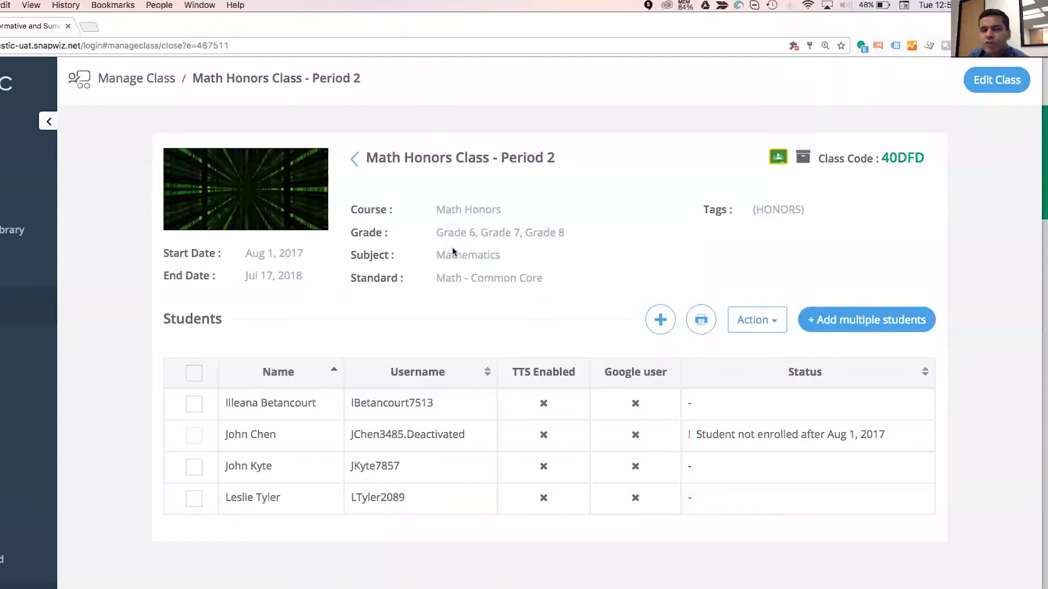
{"action": "left_click", "coordinate": [997, 80]}
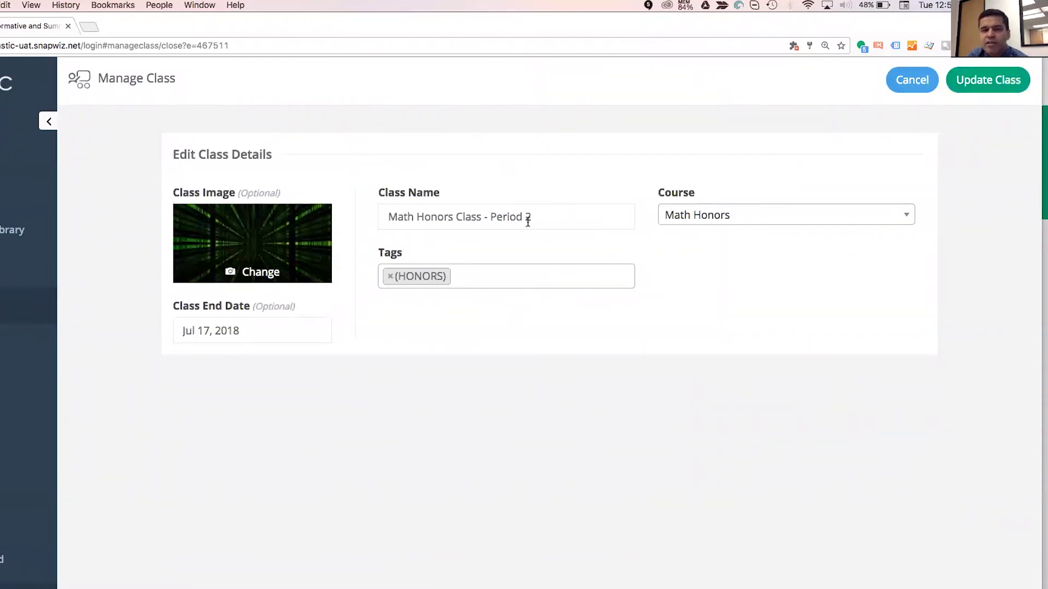
{"action": "left_click", "coordinate": [687, 214]}
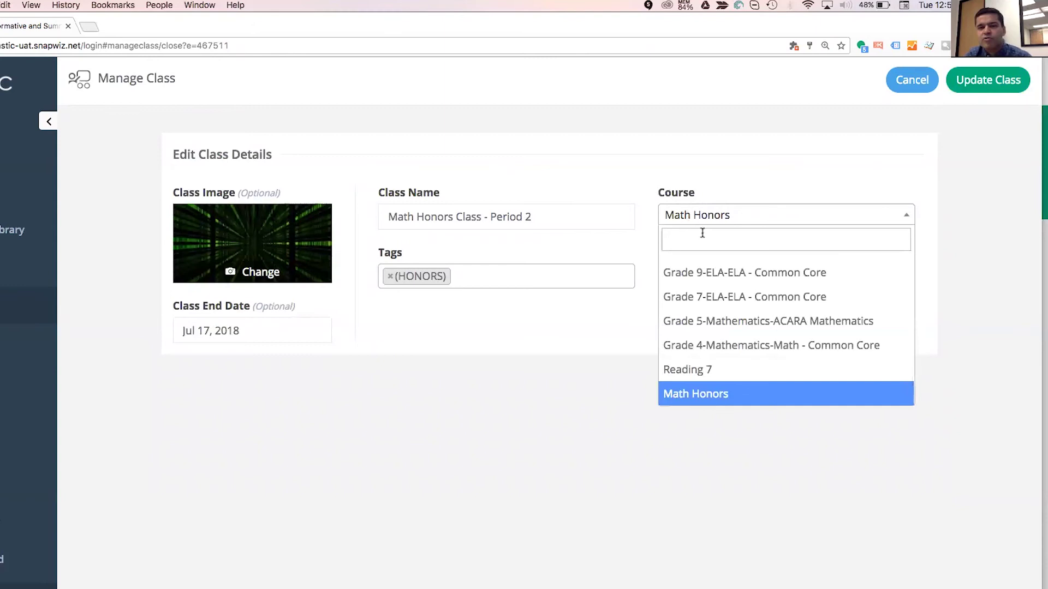
{"action": "left_click", "coordinate": [706, 366]}
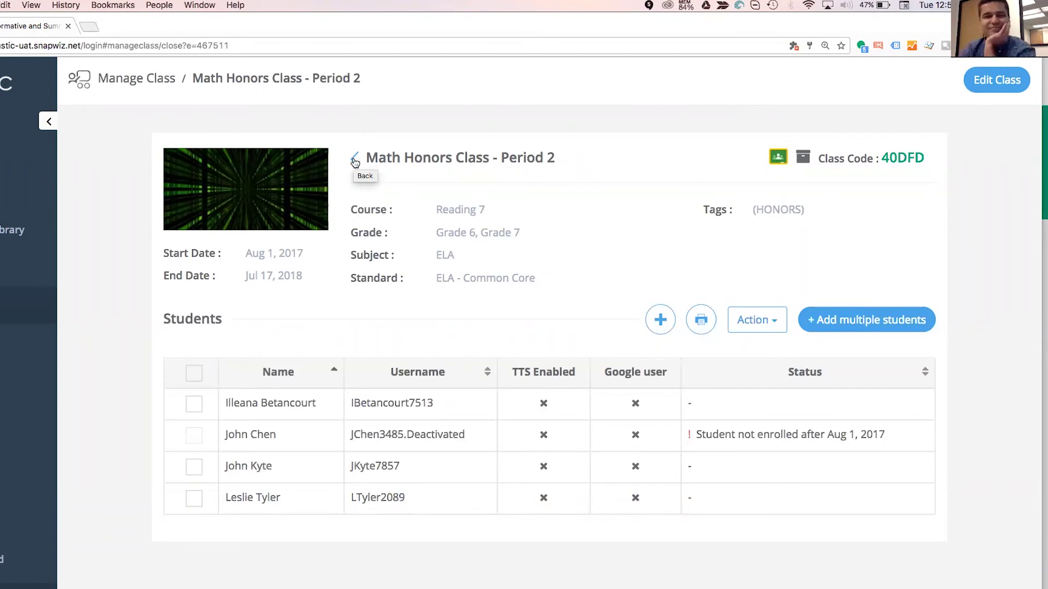
Go back to the class list, then switch to Chrome's full-screen Let's Connect slide.
{"action": "left_click", "coordinate": [354, 161]}
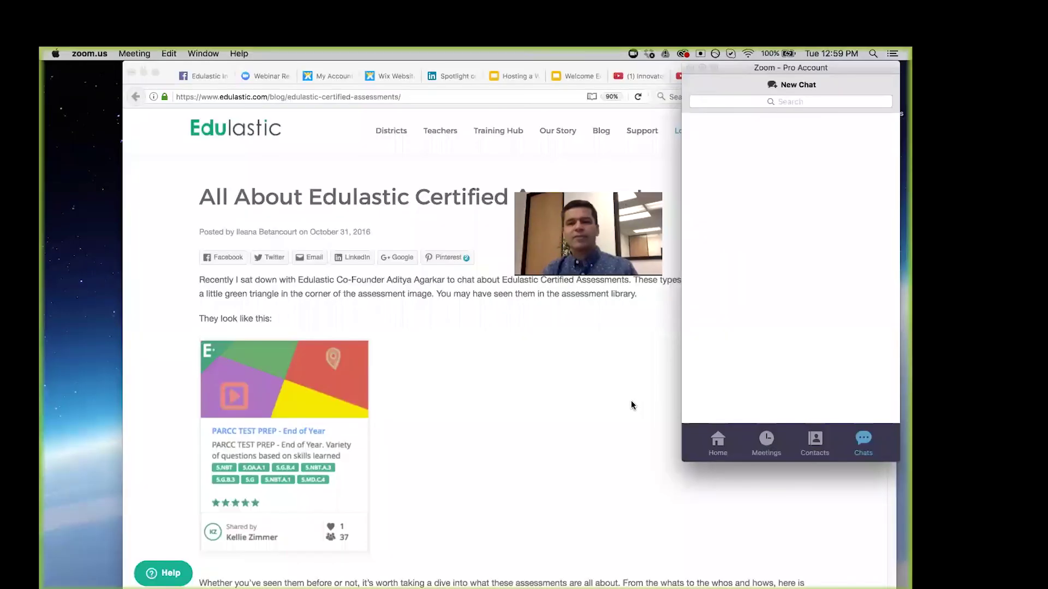
{"action": "key", "text": "super+Tab"}
{"action": "key", "text": "super+Tab"}
{"action": "key", "text": "Tab"}
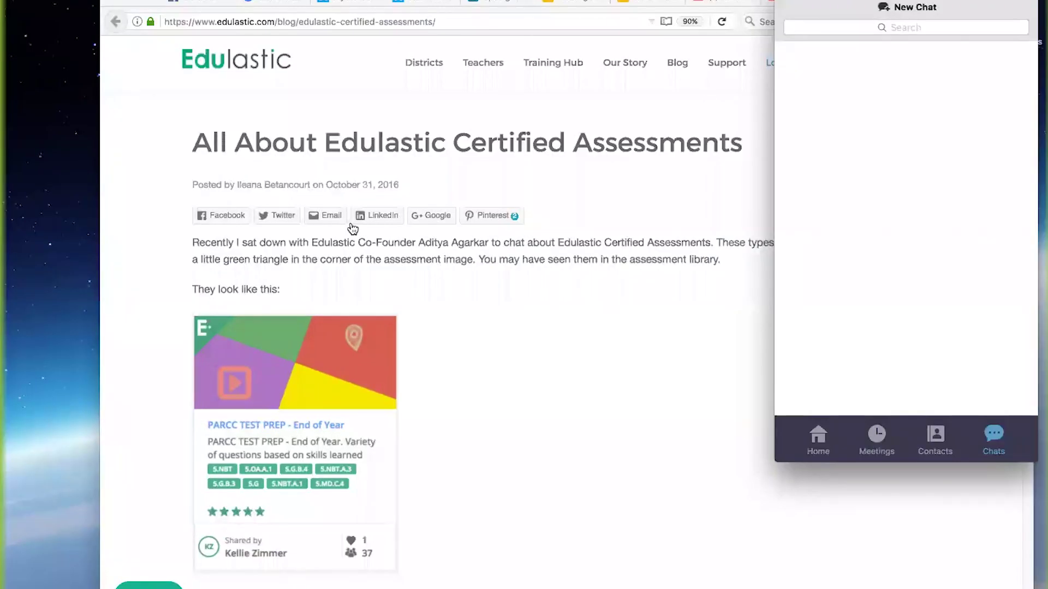
{"action": "key", "text": "super+Tab"}
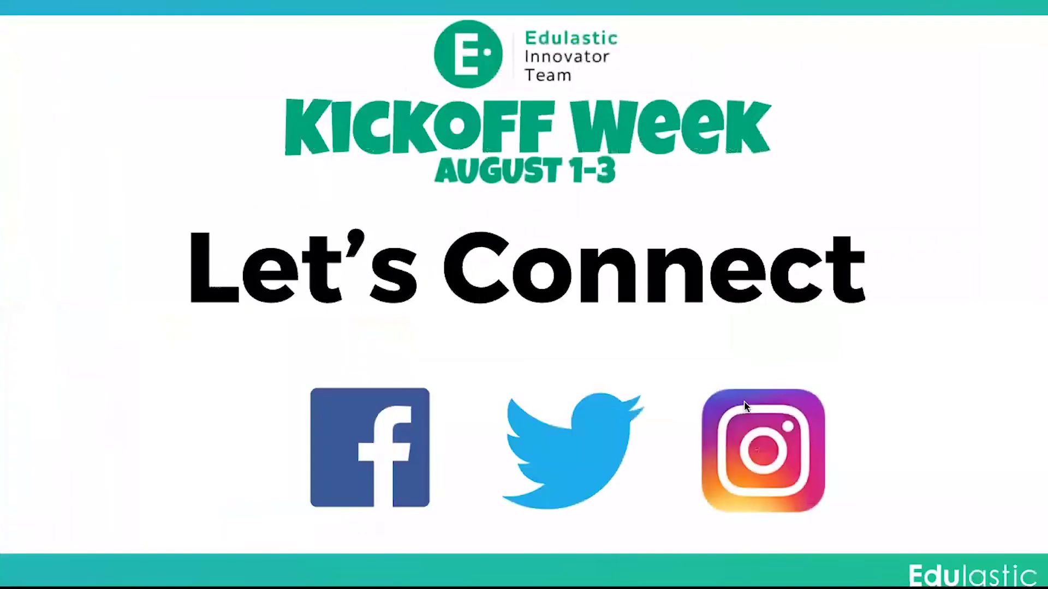